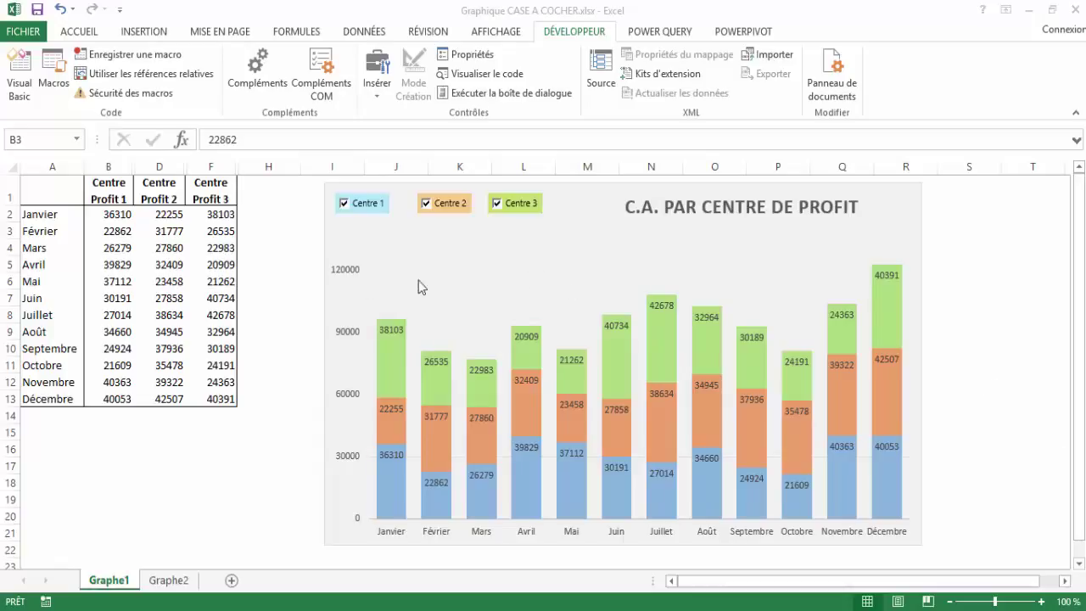
Step: Select the data table A1:F13, then the month names, then the January Centre Profit 1 value
click(45, 188)
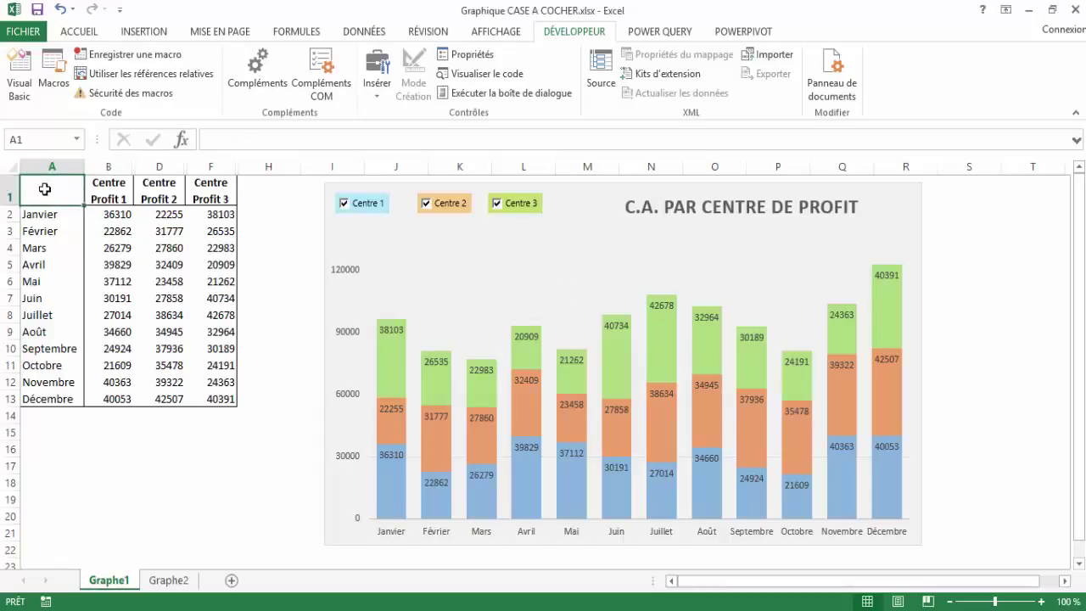
drag(45, 188, 215, 398)
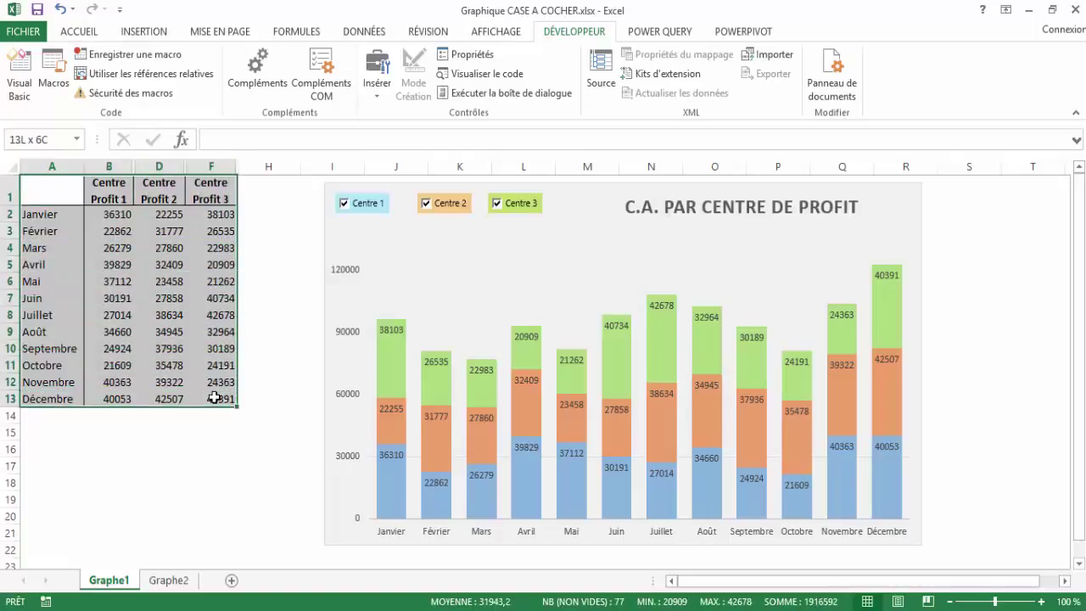
drag(43, 214, 66, 395)
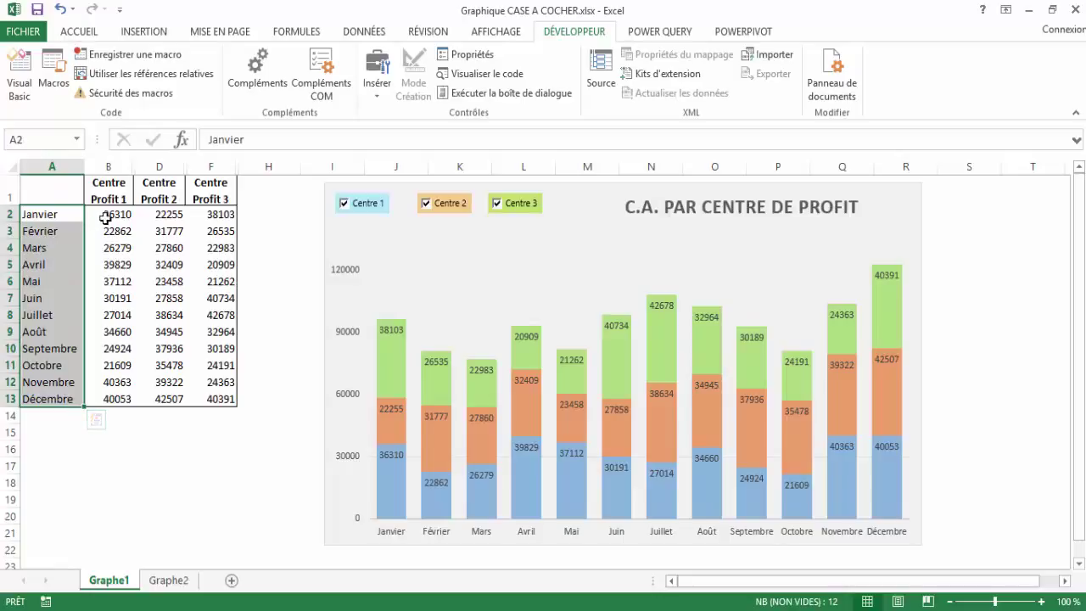
click(113, 190)
click(115, 213)
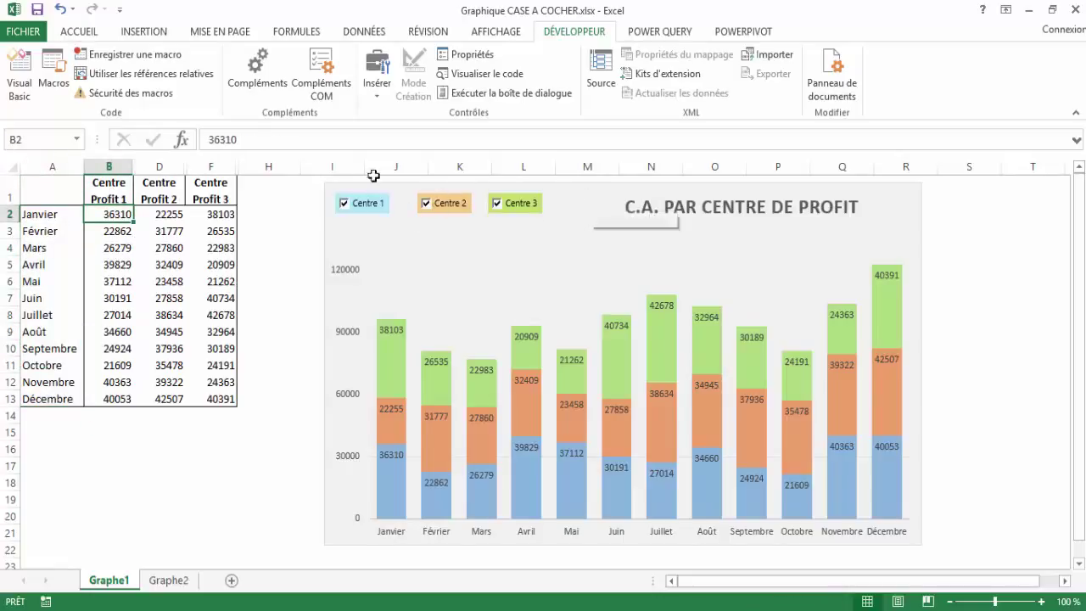
Step: Toggle the Centre 2, Centre 3 and Centre 1 checkboxes to hide and reshow each chart series
click(427, 204)
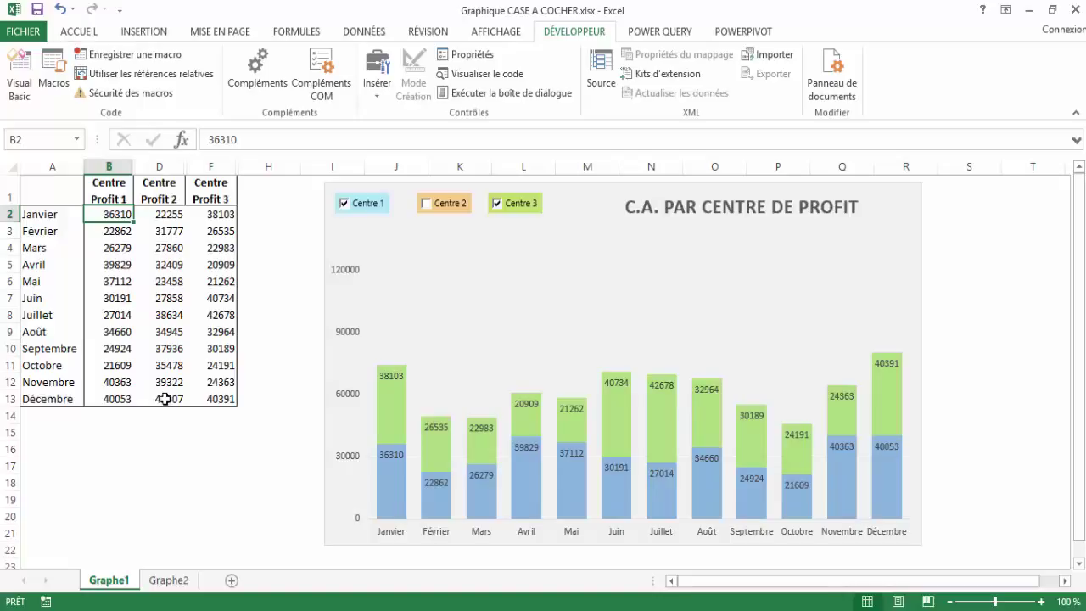
click(426, 204)
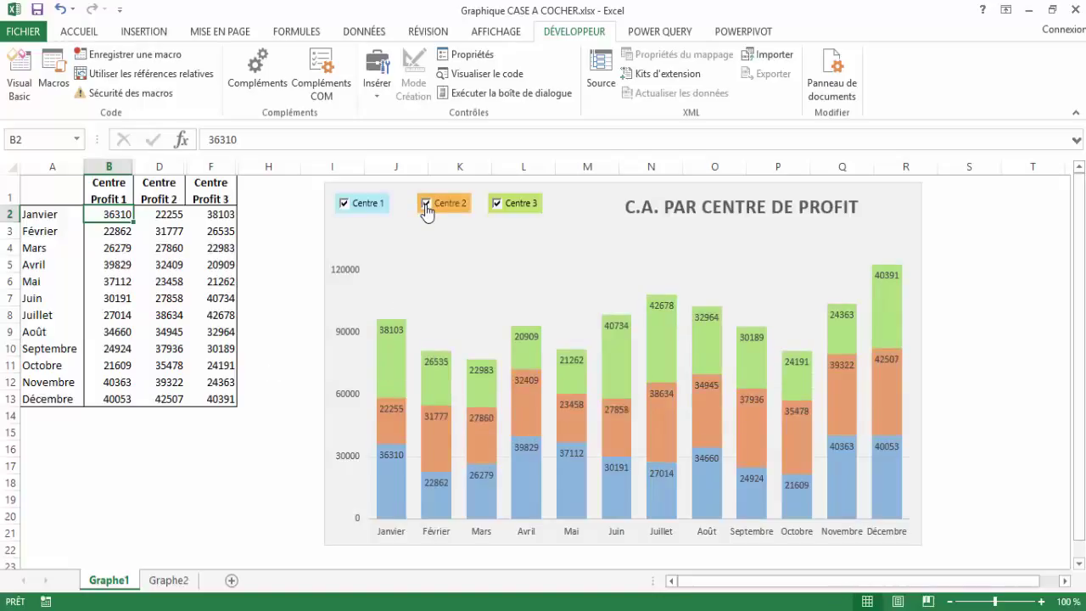
click(498, 205)
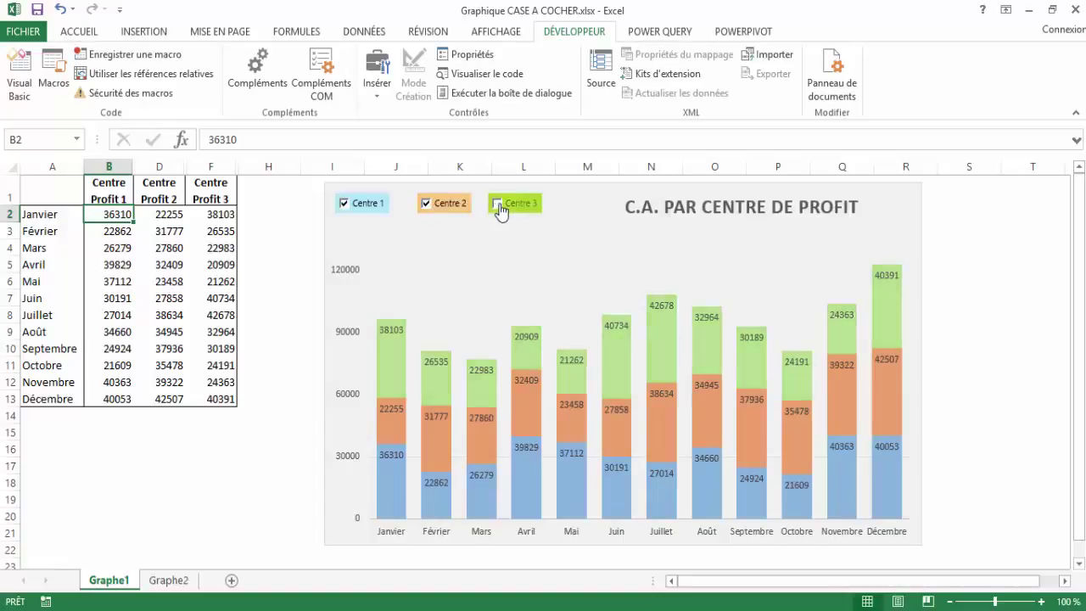
click(499, 206)
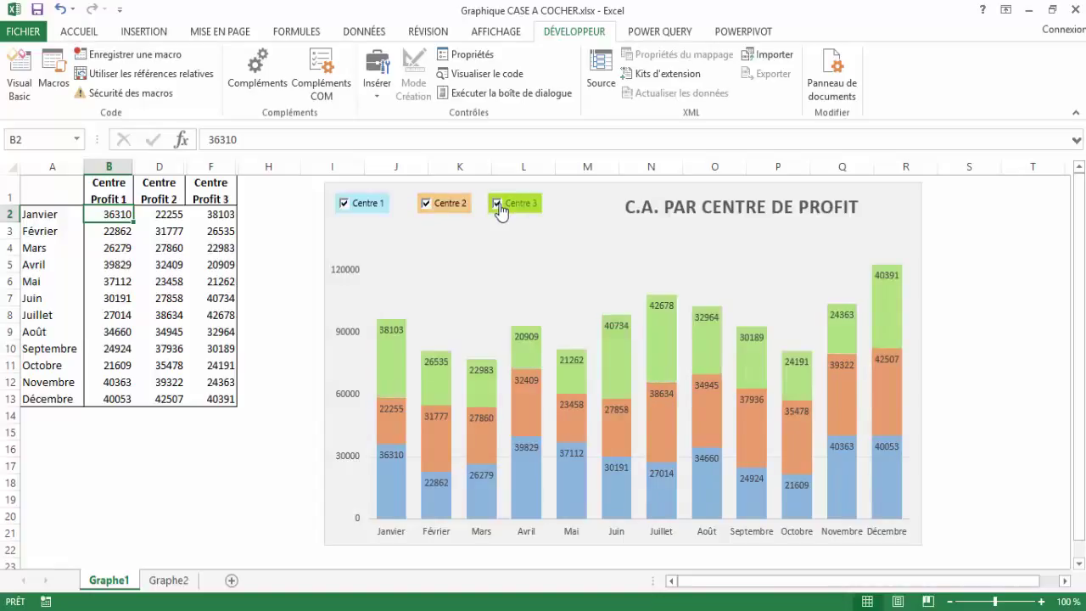
click(344, 205)
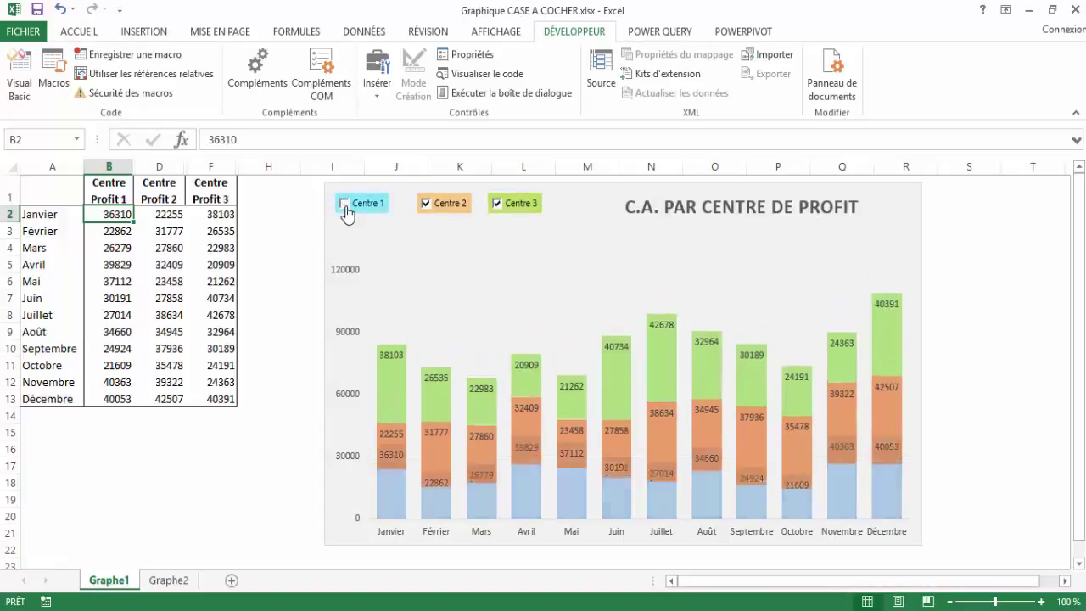
click(344, 205)
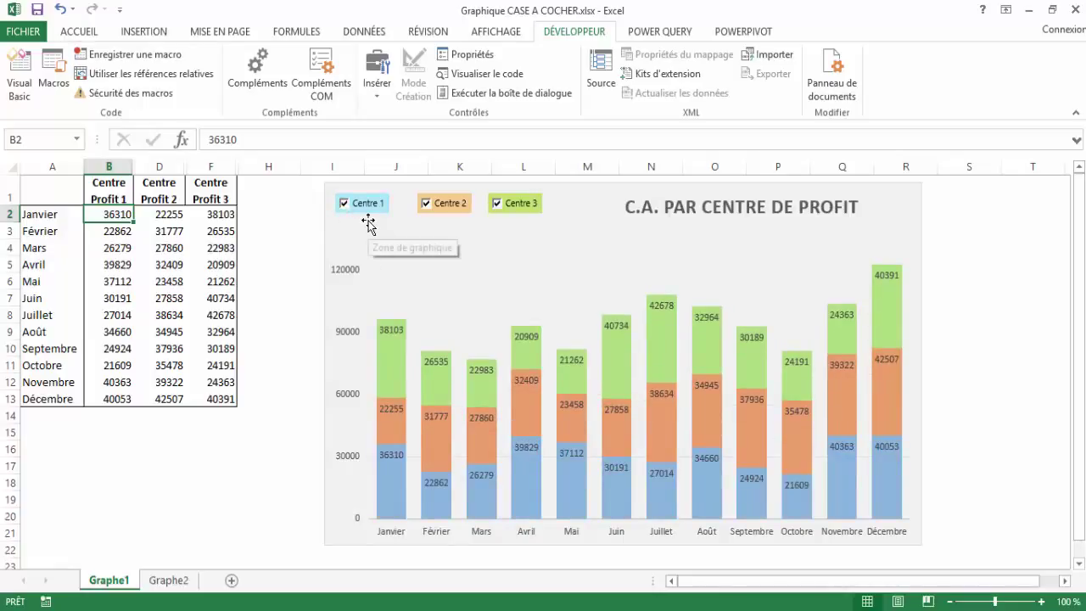
Step: On the Graphe2 sheet, select the empty helper columns C, E and G, then deselect them
click(170, 581)
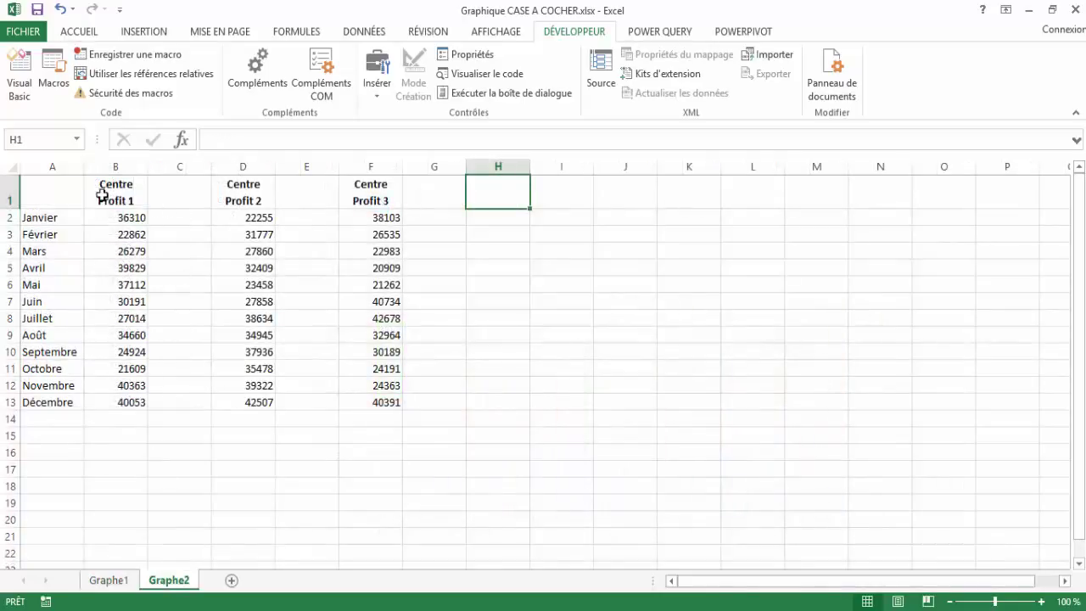
click(178, 163)
click(310, 165)
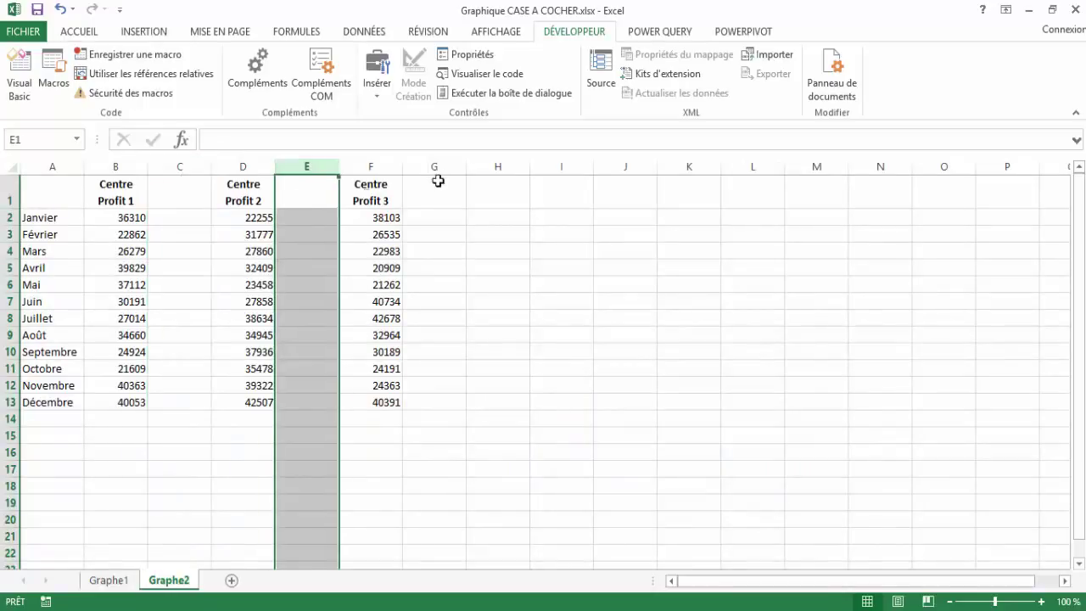
click(442, 164)
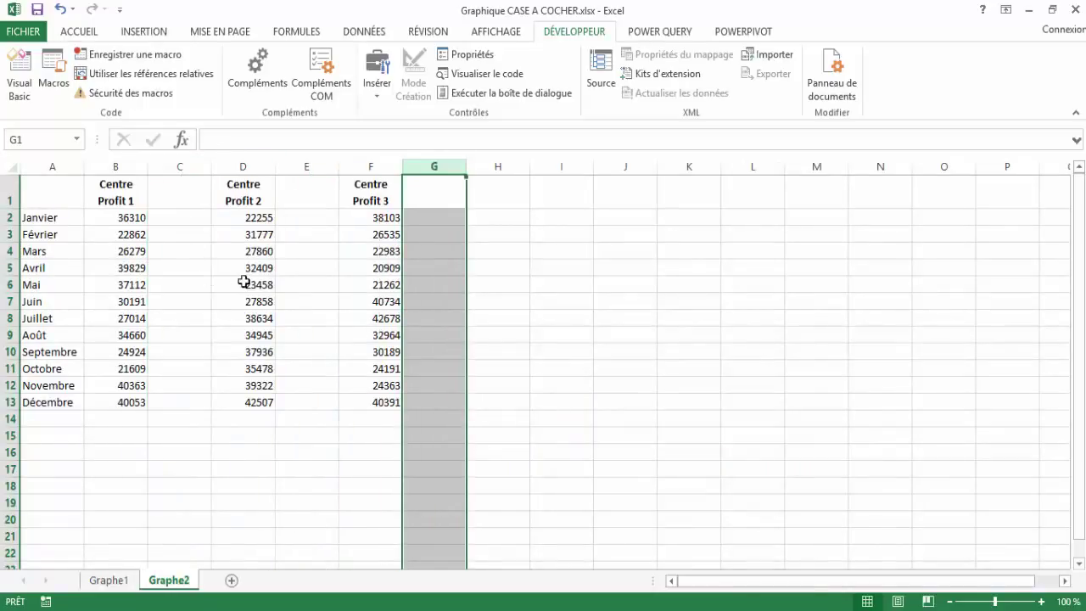
click(171, 439)
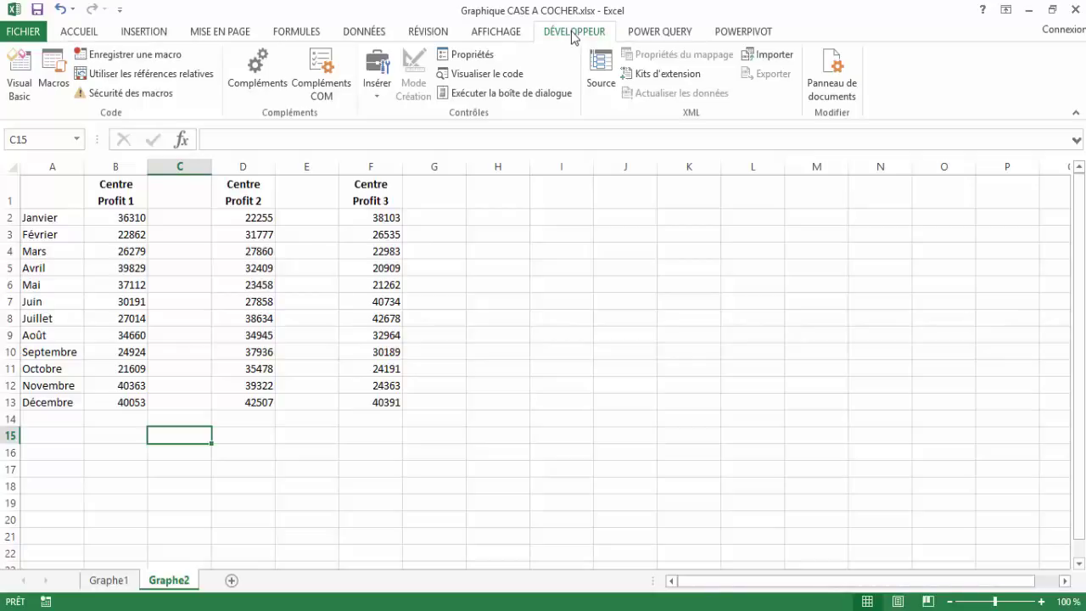
Step: In Excel Options under Personnaliser le ruban, make sure the Développeur tab is checked
right_click(964, 75)
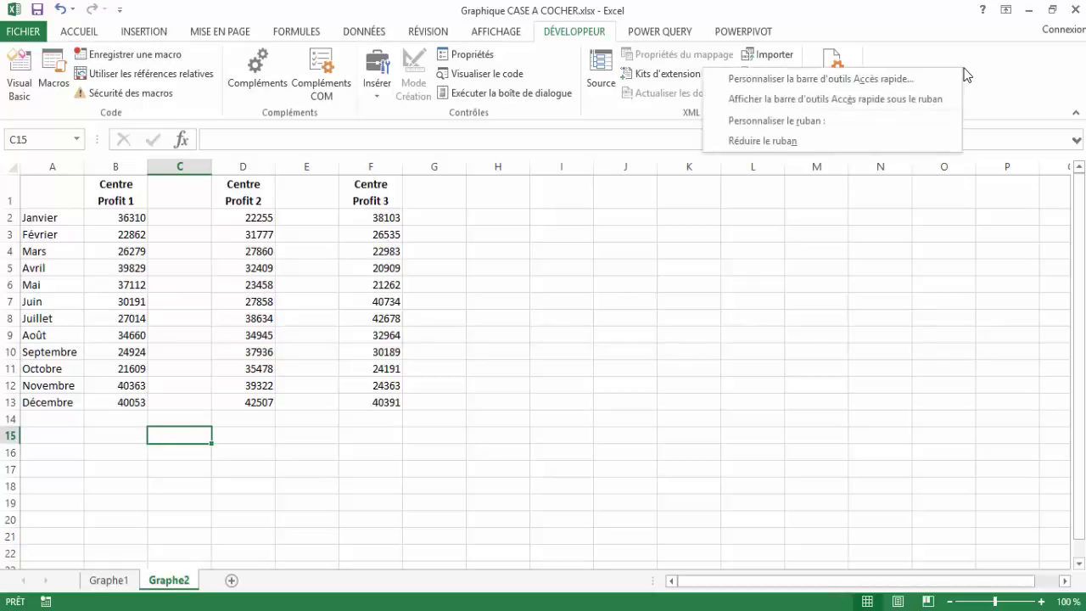
click(891, 80)
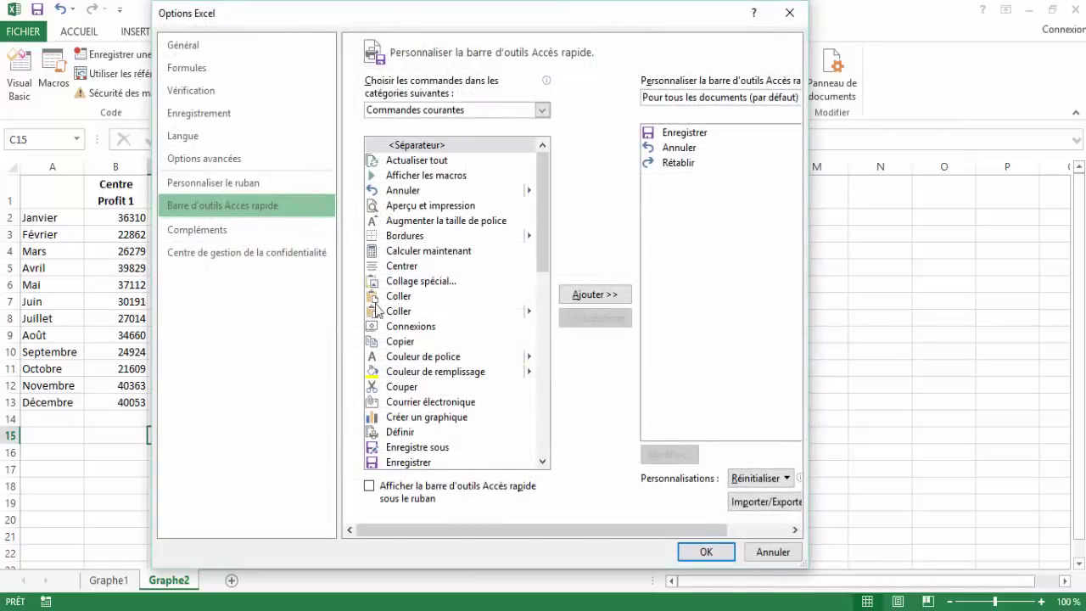
click(205, 184)
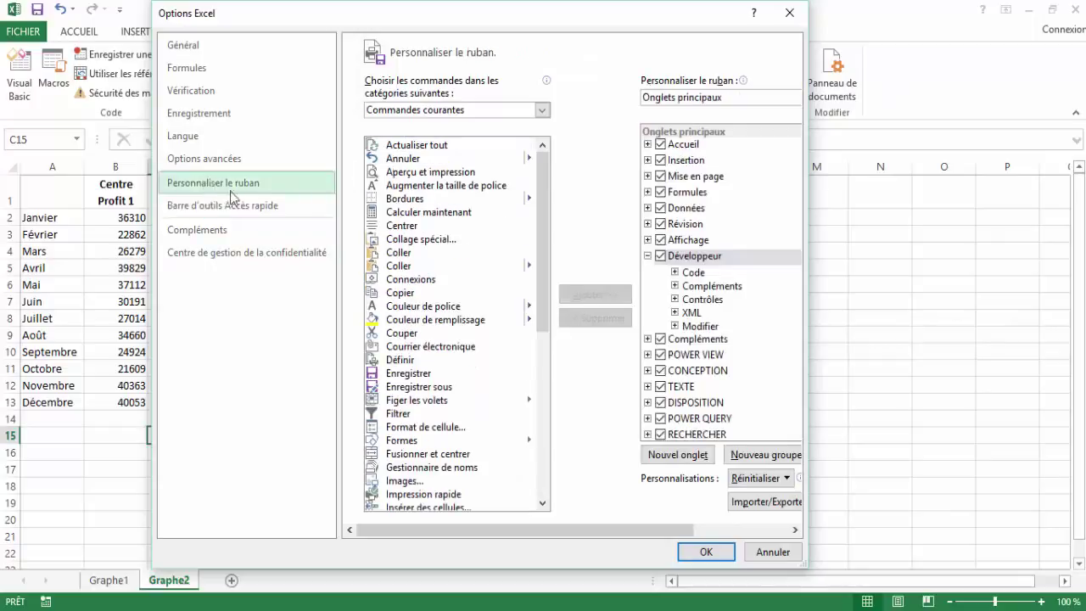
click(668, 256)
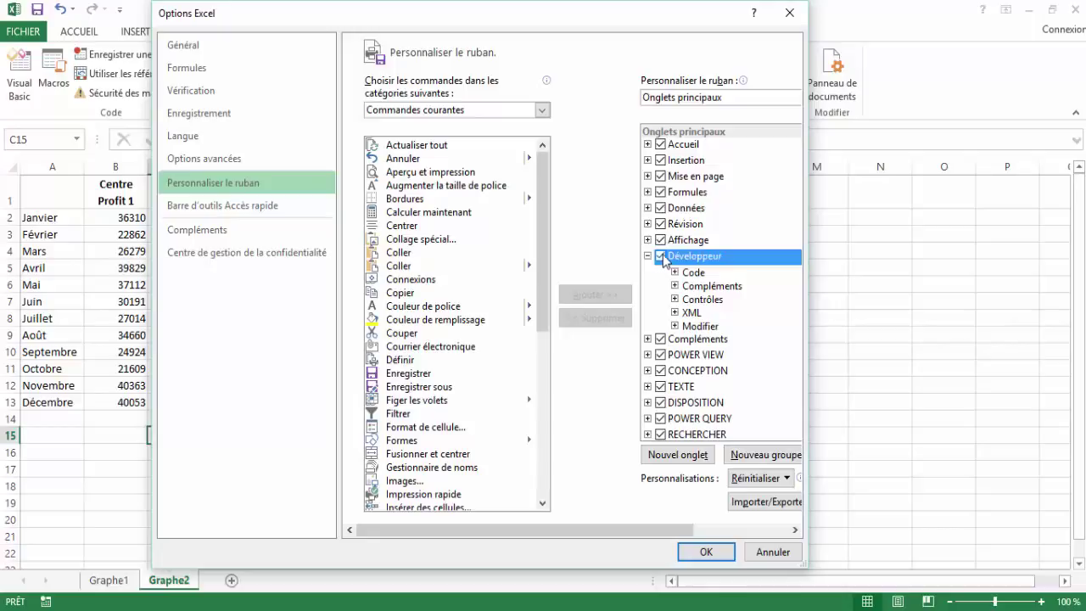
click(707, 553)
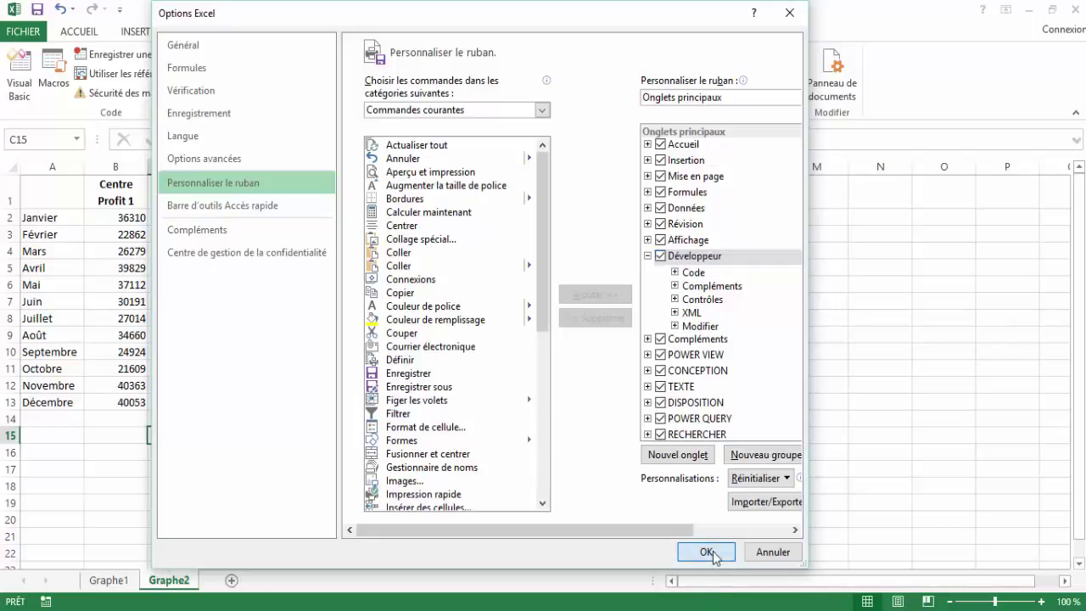
Step: Apply the options and draw a trial form checkbox over cells H2 to I3
click(558, 266)
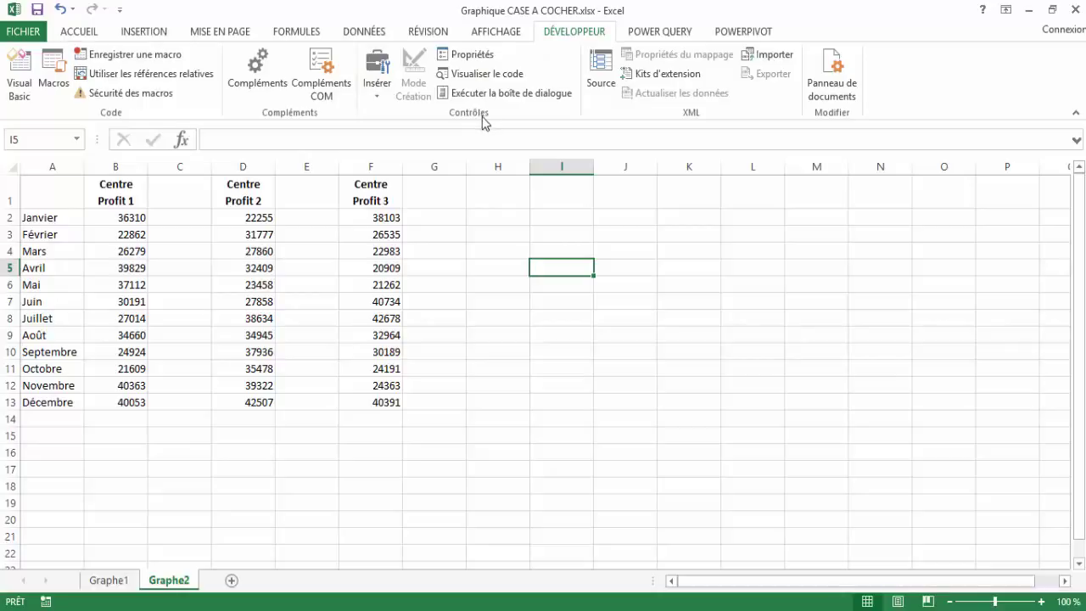
click(381, 104)
click(402, 133)
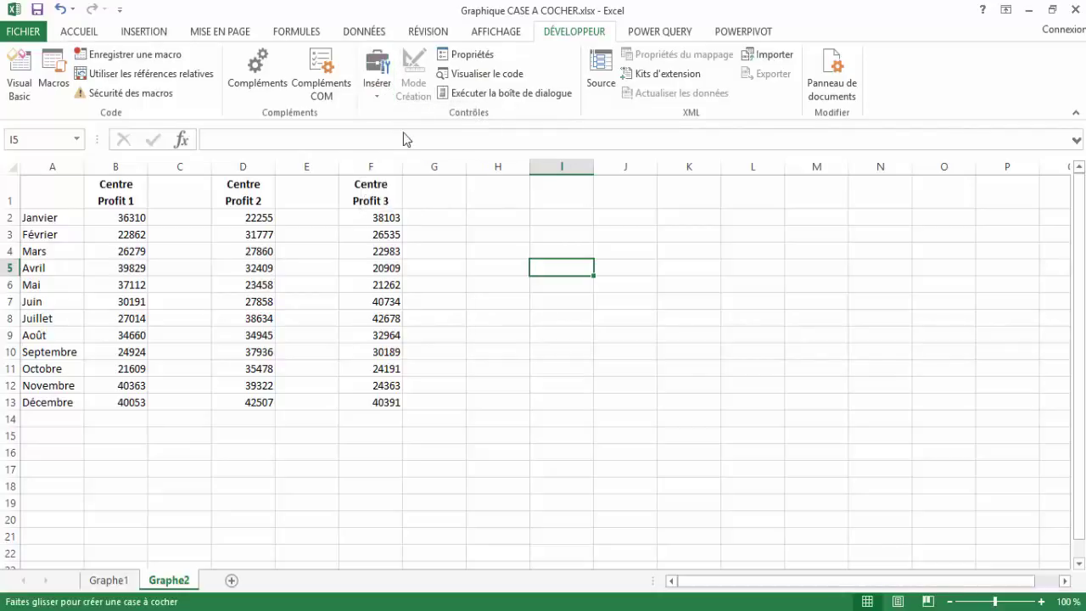
drag(476, 204, 580, 243)
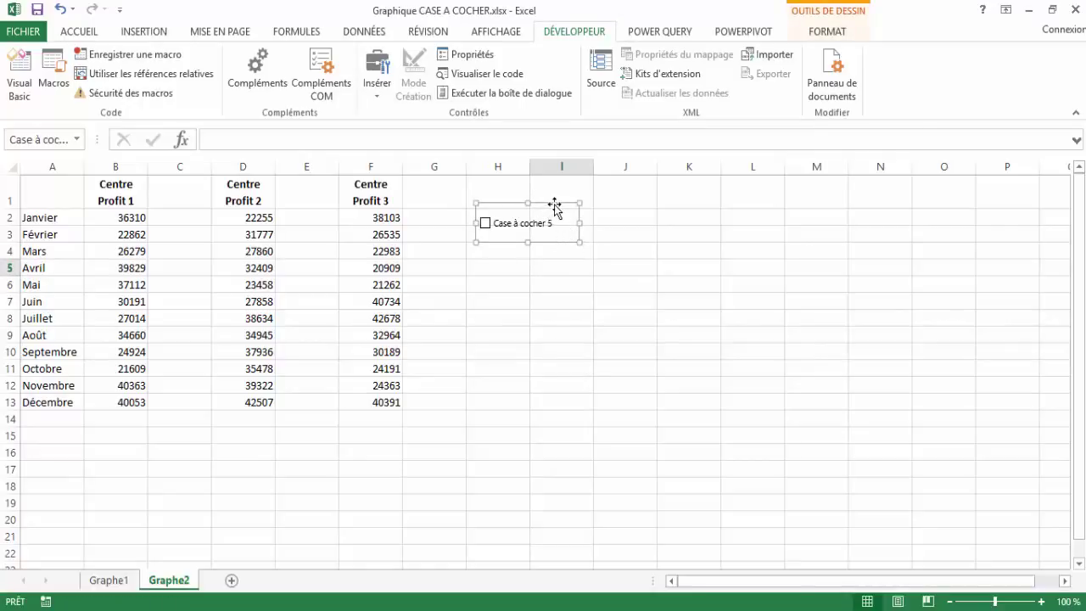
click(505, 280)
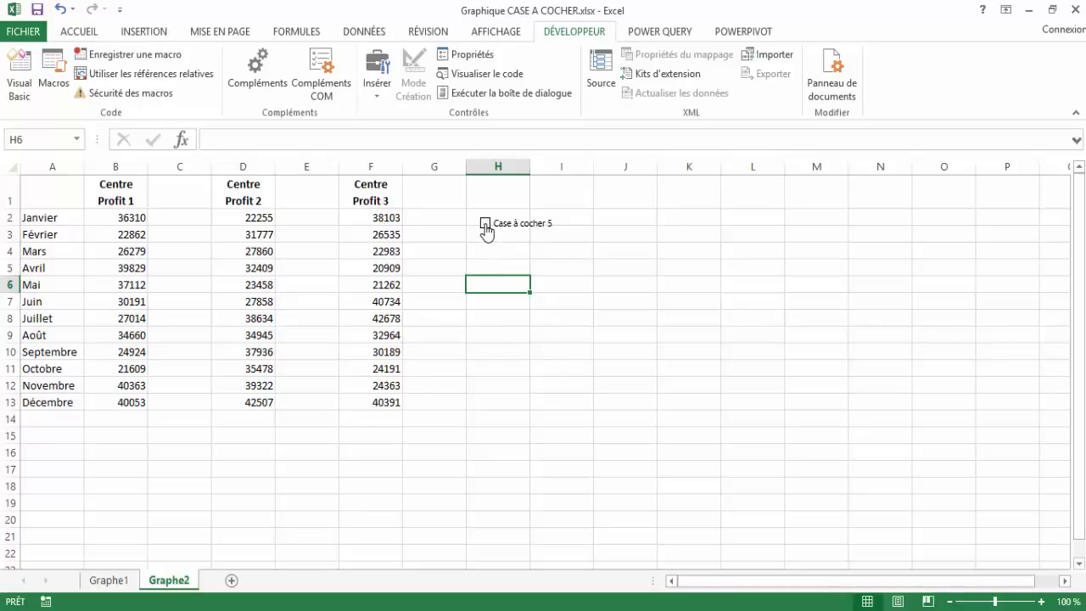
Step: Untick the trial checkbox, then select it and delete it
click(485, 224)
right_click(521, 218)
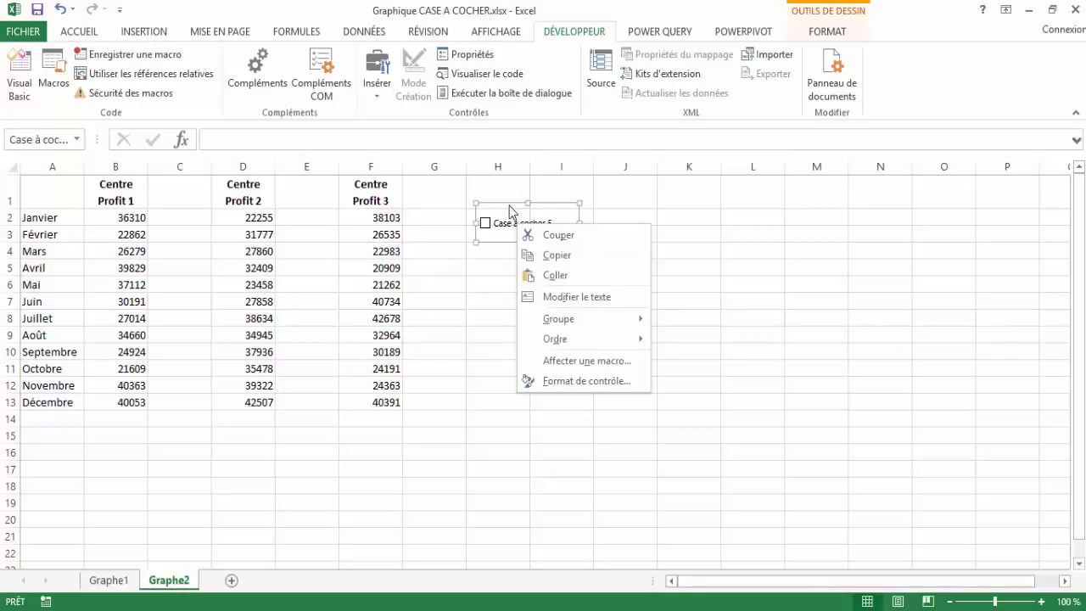
click(510, 206)
key(Delete)
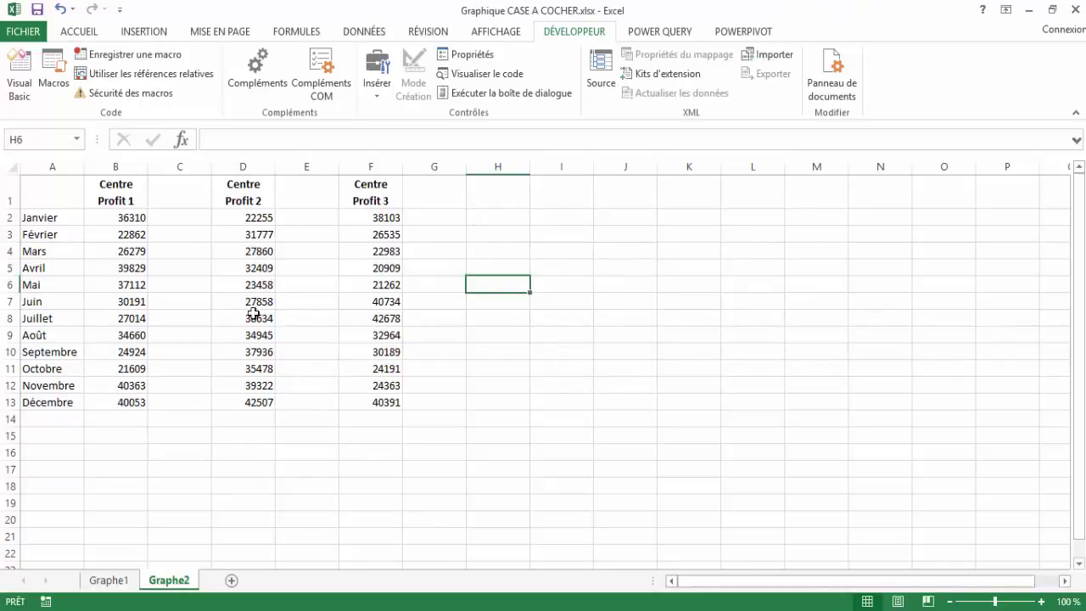
Step: Enter VRAI in cells C1, E1 and G1
click(190, 195)
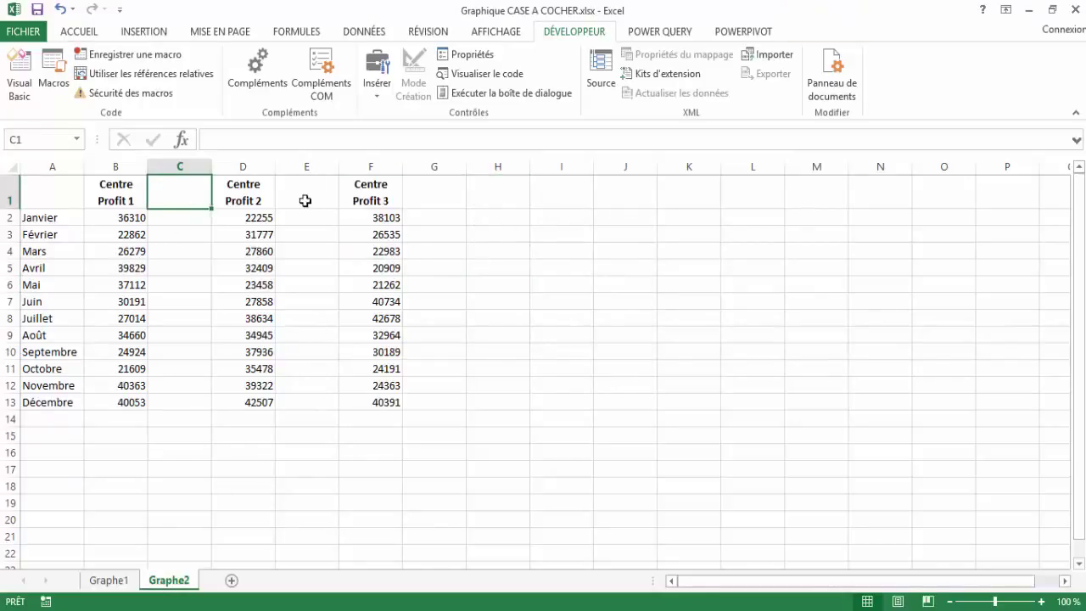
text(VRAI)
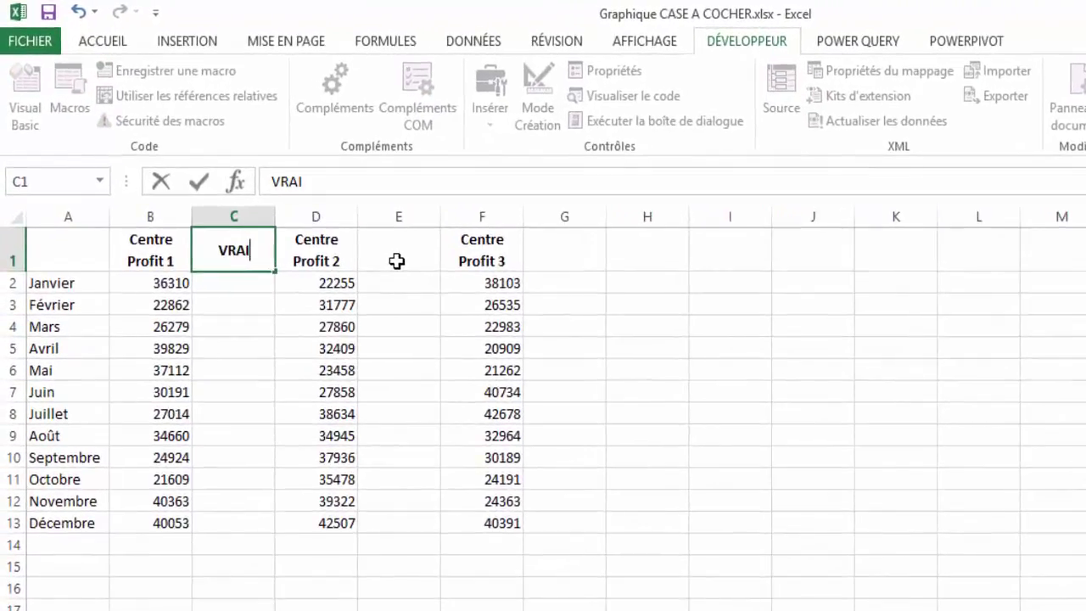
click(397, 260)
text(VRAI)
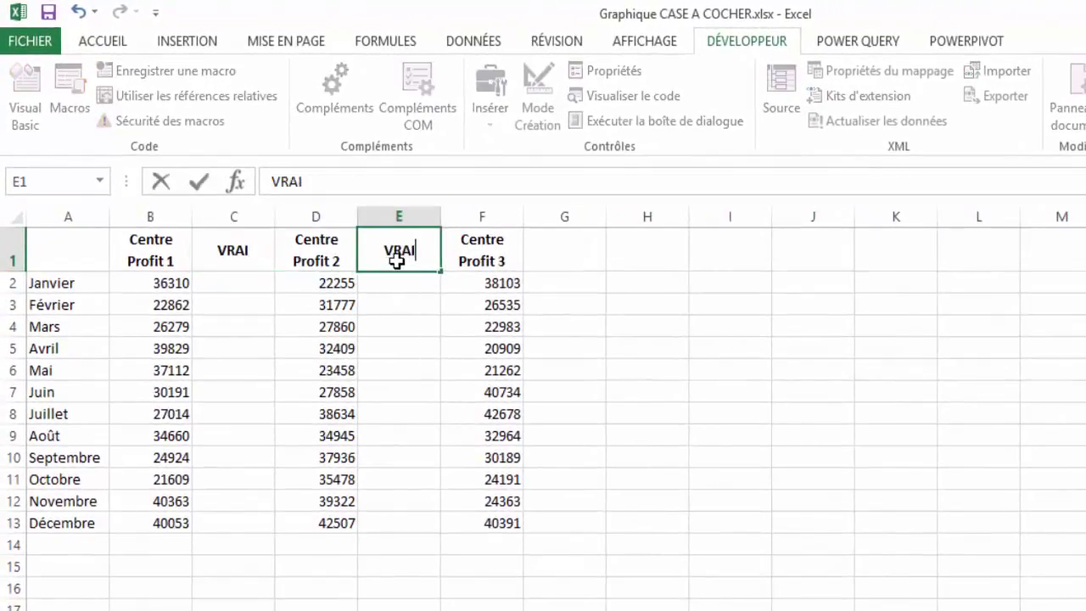
key(Tab)
key(Tab)
text(VRAI)
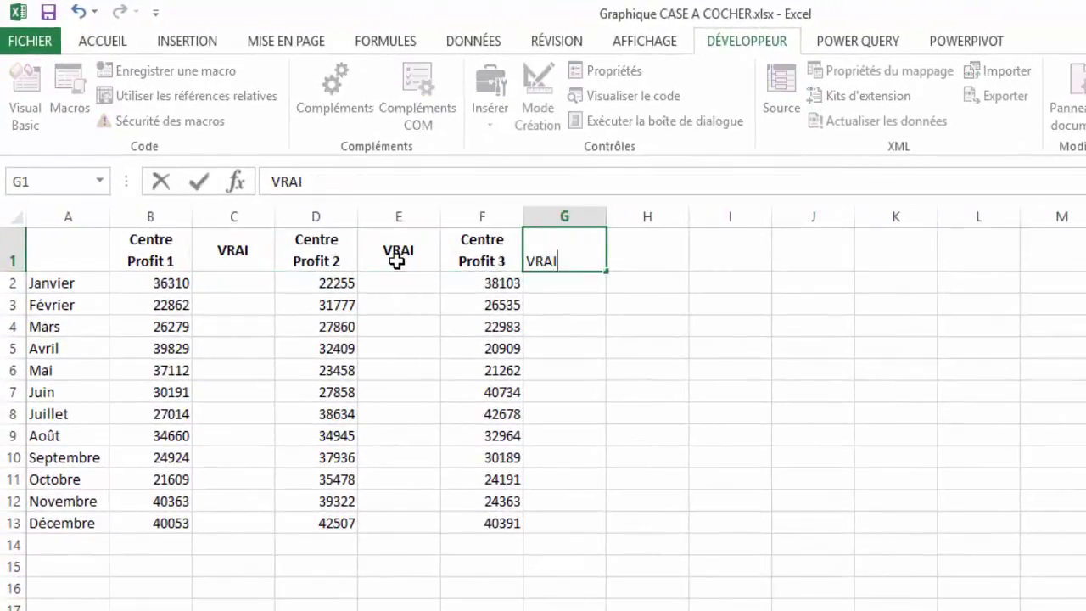
key(Return)
Step: In C2 enter the formula =SI($C$1=VRAI;B2;#N/A)
key(Up)
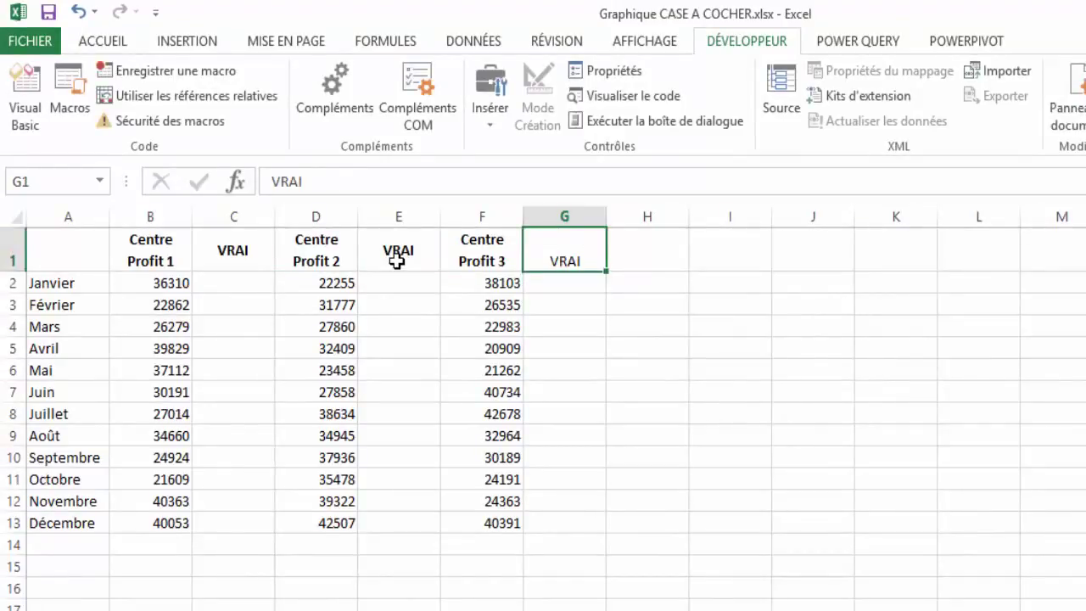
key(Down)
key(Left)
key(Left)
key(Left)
key(Left)
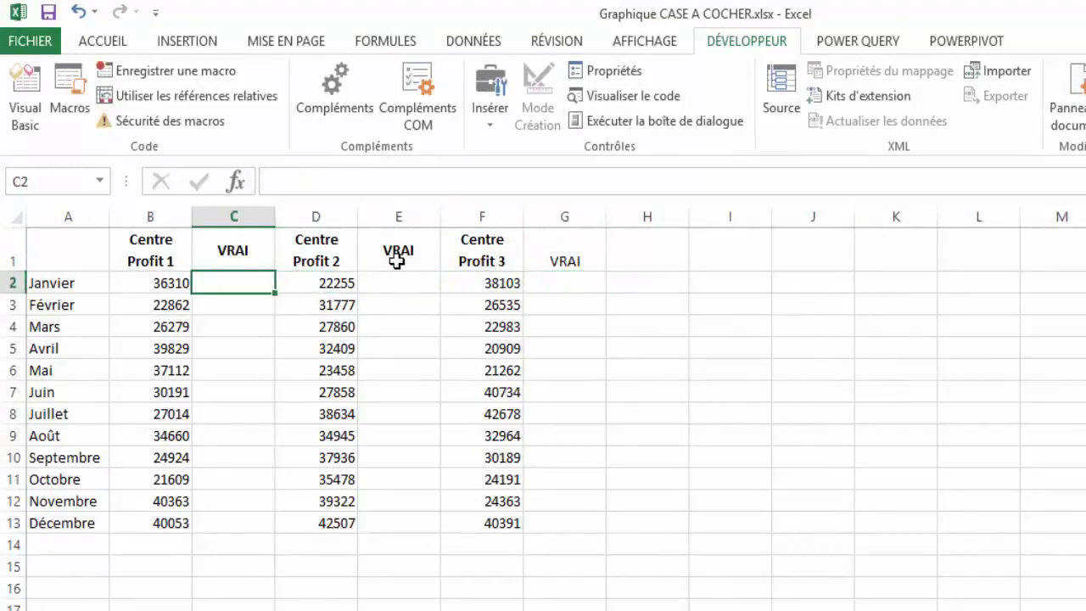
text(=)
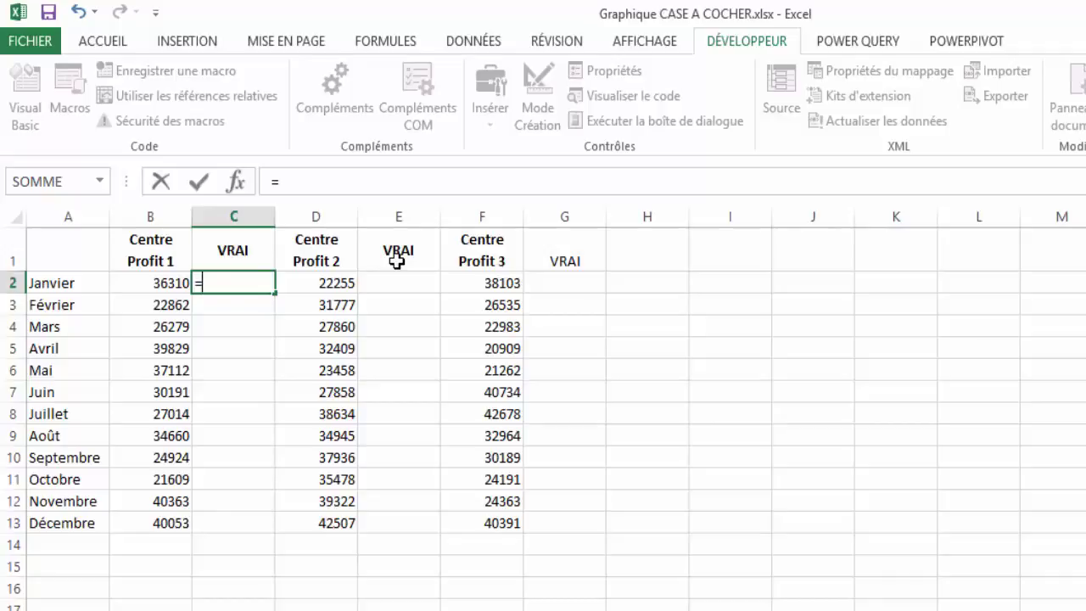
text(si()
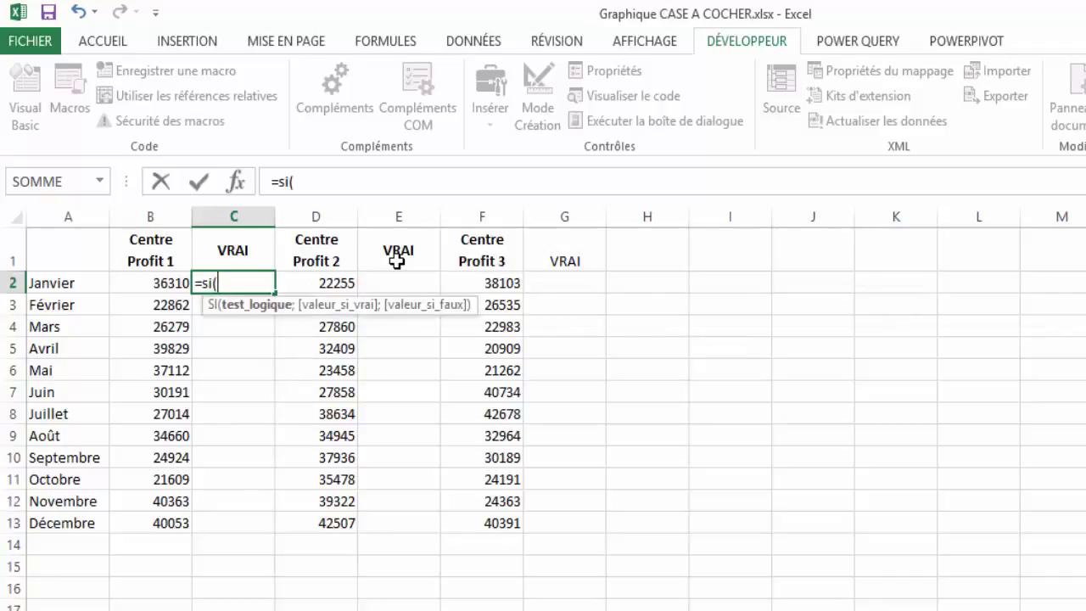
key(Up)
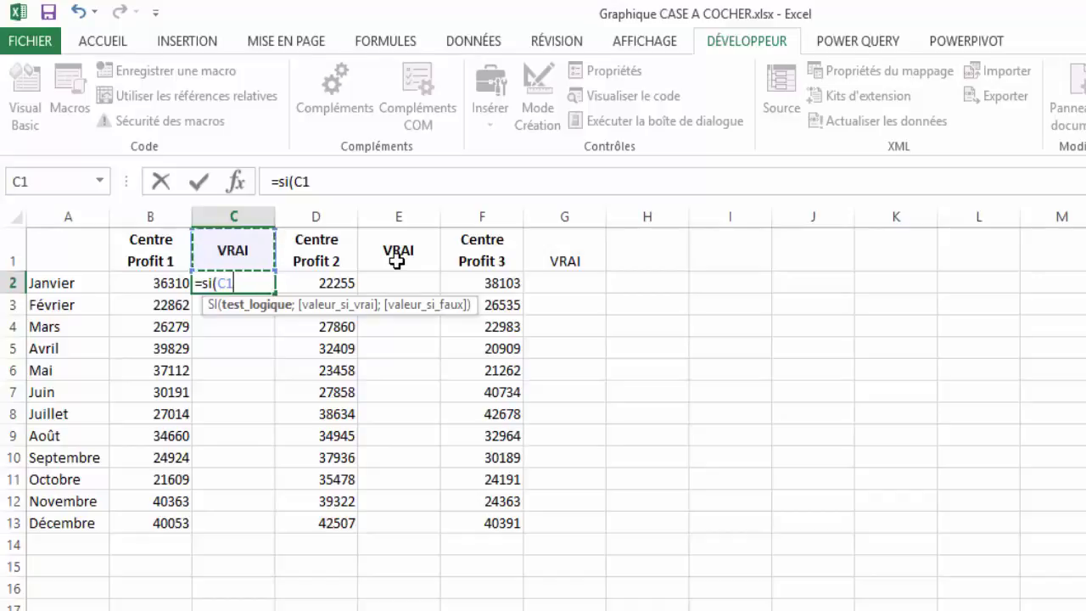
key(F4)
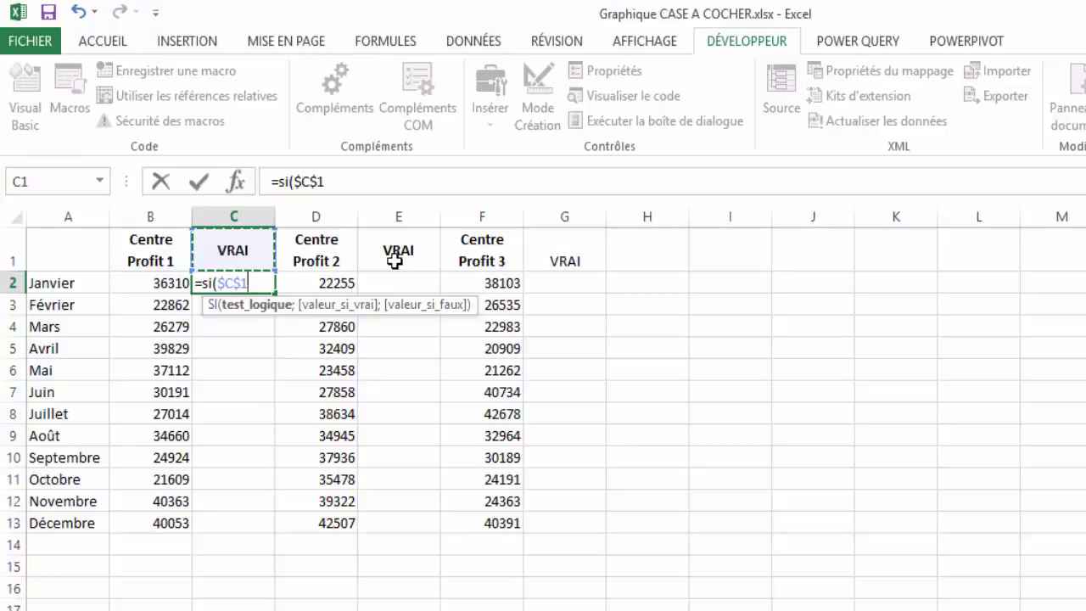
text(=)
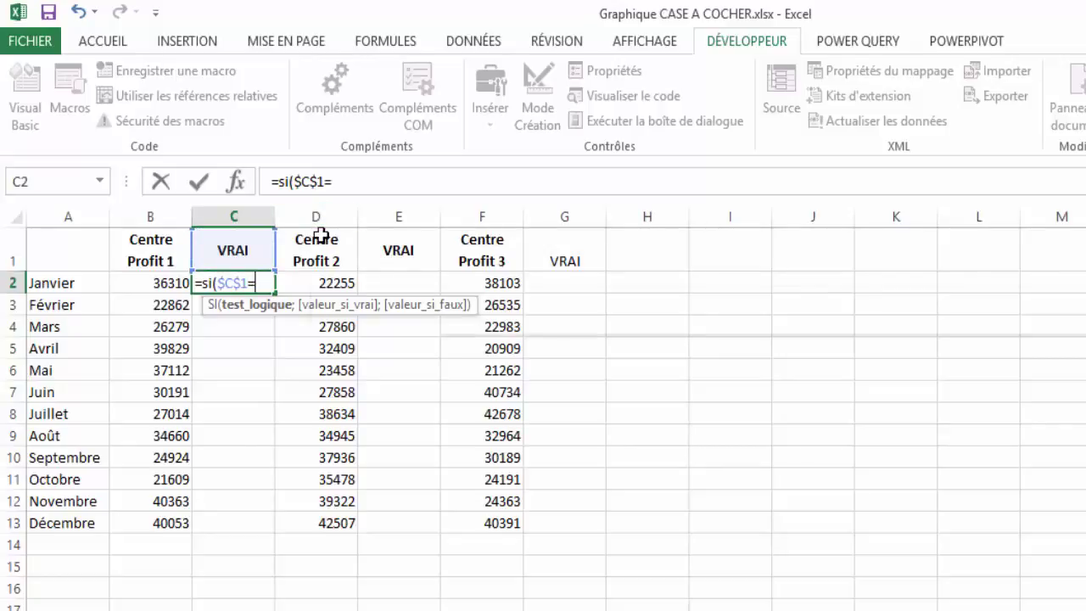
text(VRAI;)
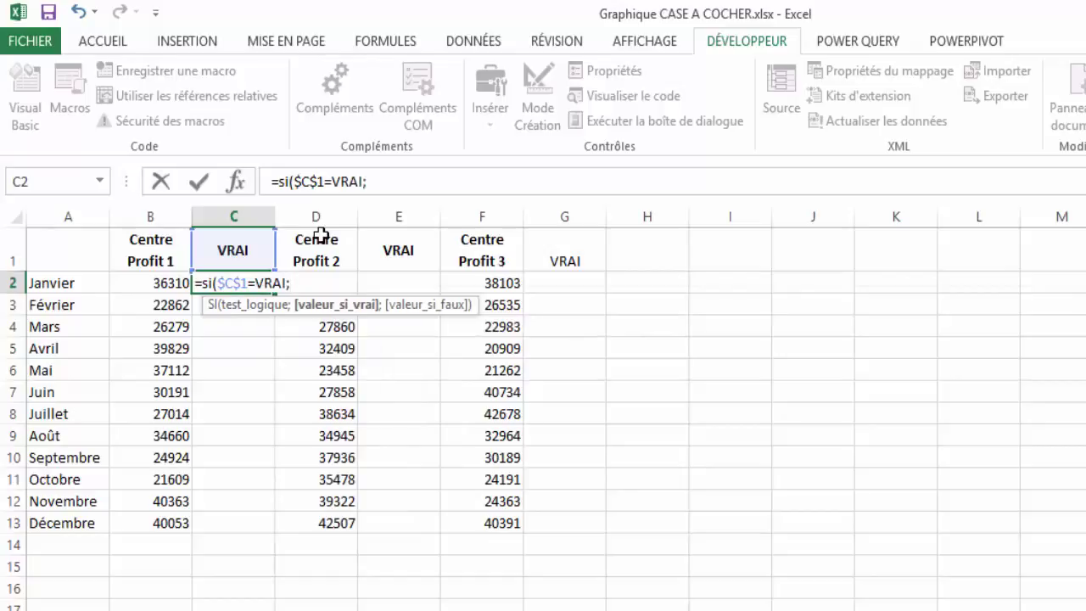
click(163, 285)
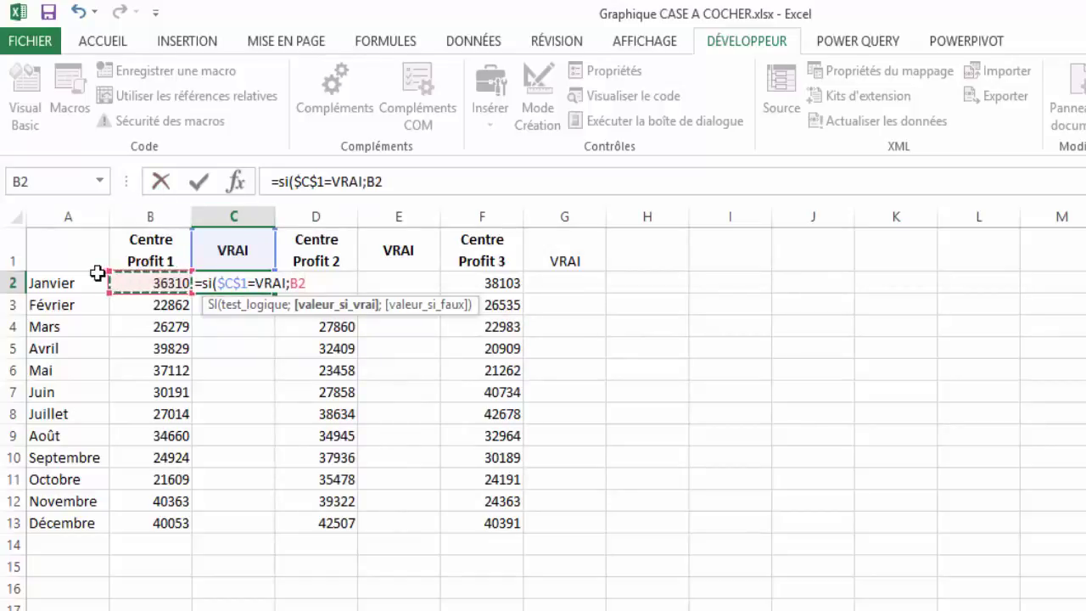
text(;)
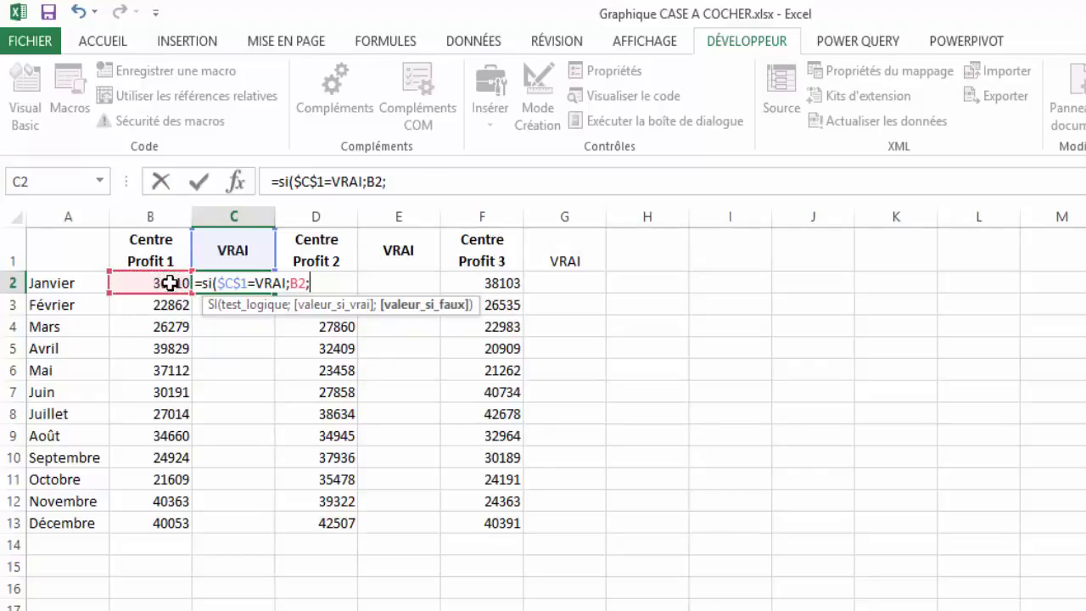
text(#)
text(N/A)
text())
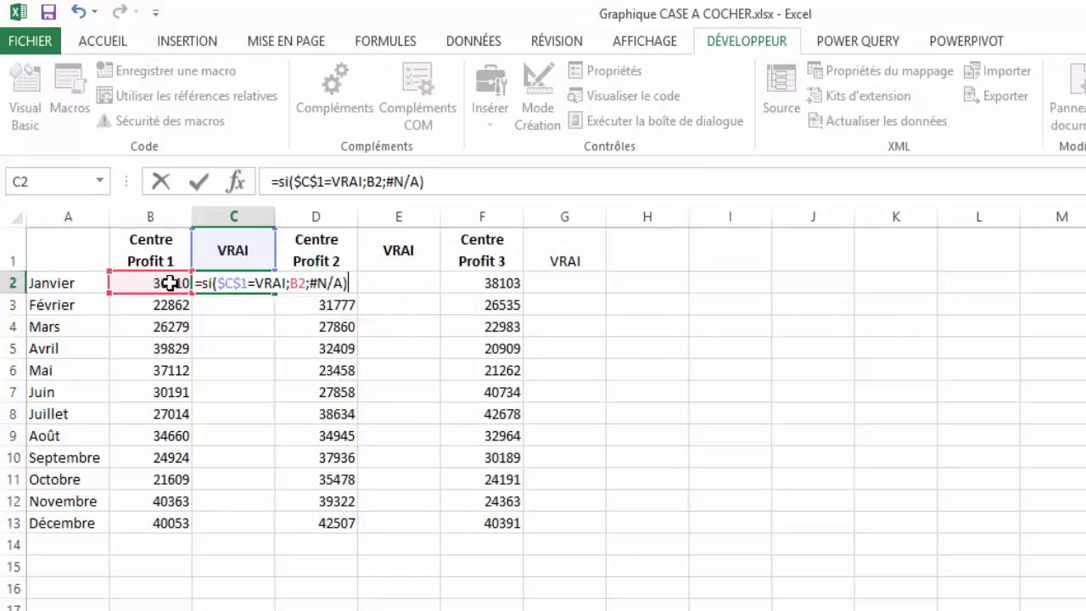
key(Return)
Step: Copy the C2 formula down into C3:C13
key(Up)
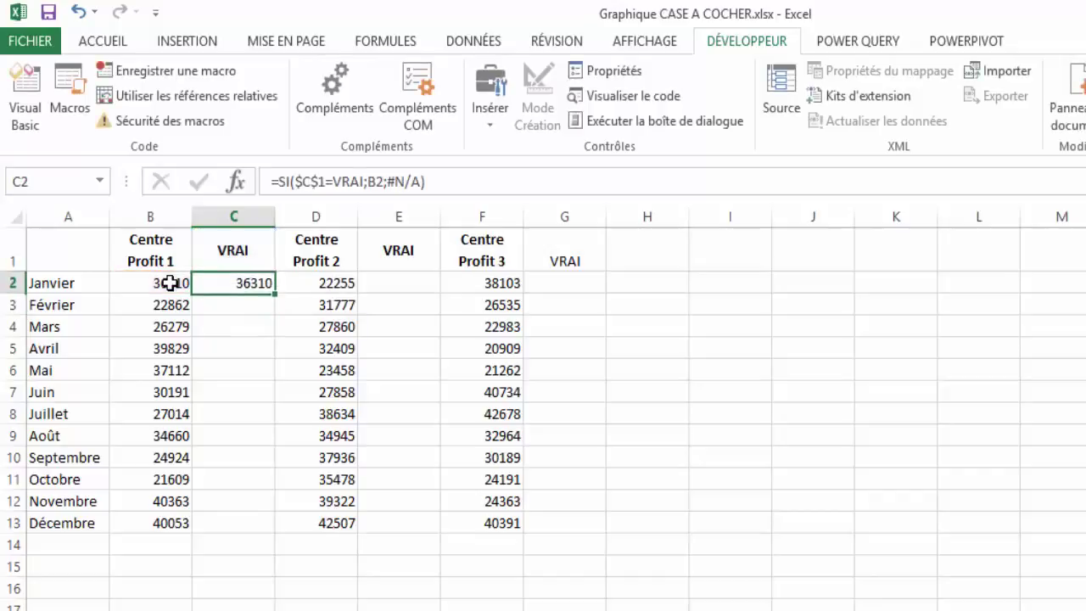
key(ctrl+c)
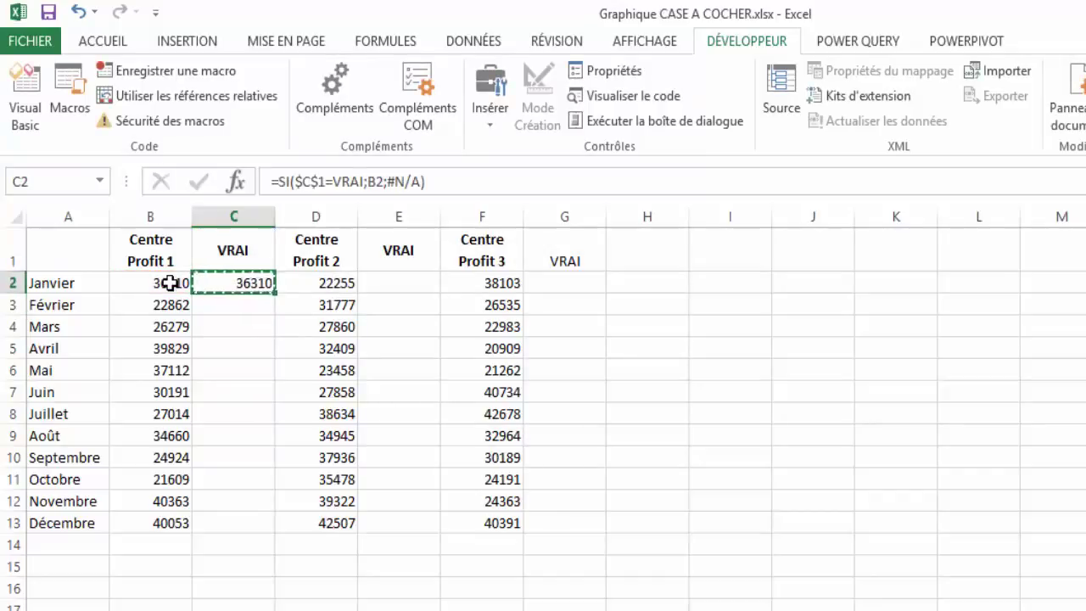
key(Down)
key(shift+Down)
key(shift+Down)
key(shift+Down)
key(shift+Down)
key(shift+Down)
key(shift+Down)
key(shift+Down)
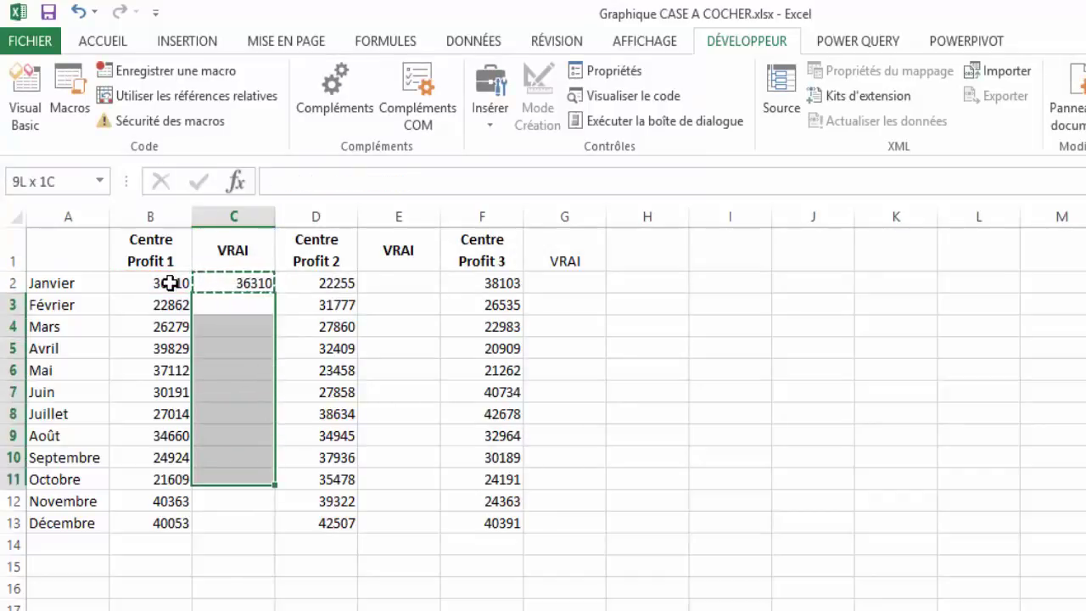
key(shift+Down)
key(shift+Down)
key(ctrl+v)
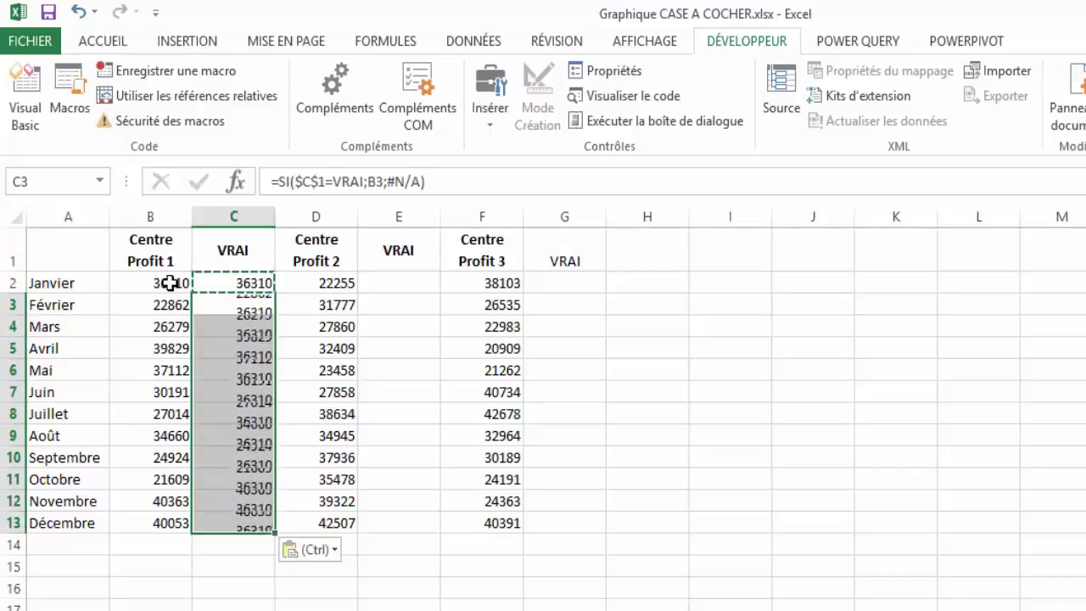
key(Escape)
key(Up)
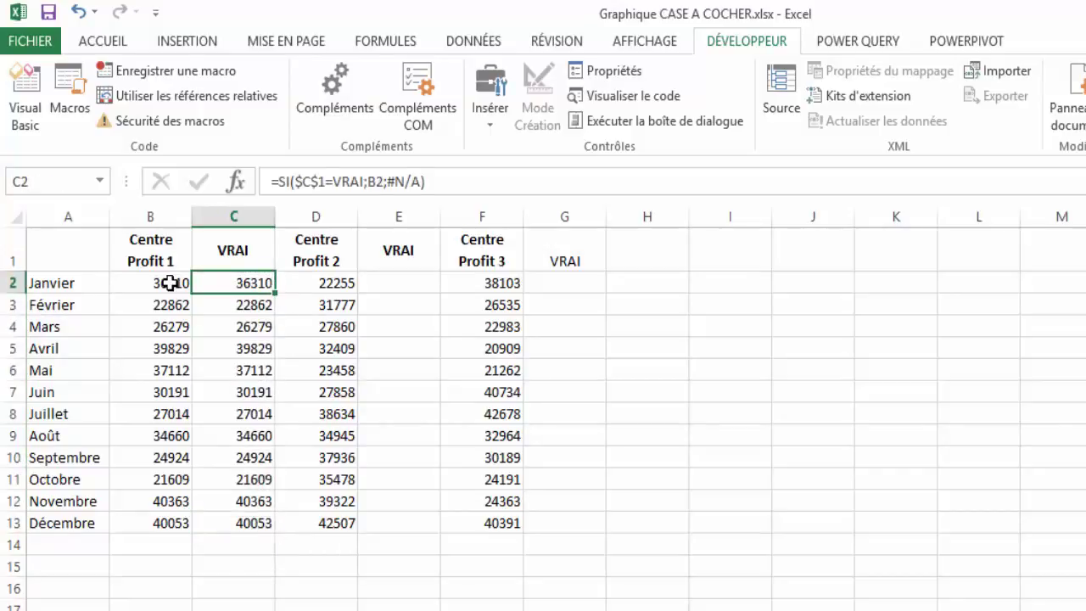
Step: Paste the C2 formula into E2 and G2
key(Right)
key(Right)
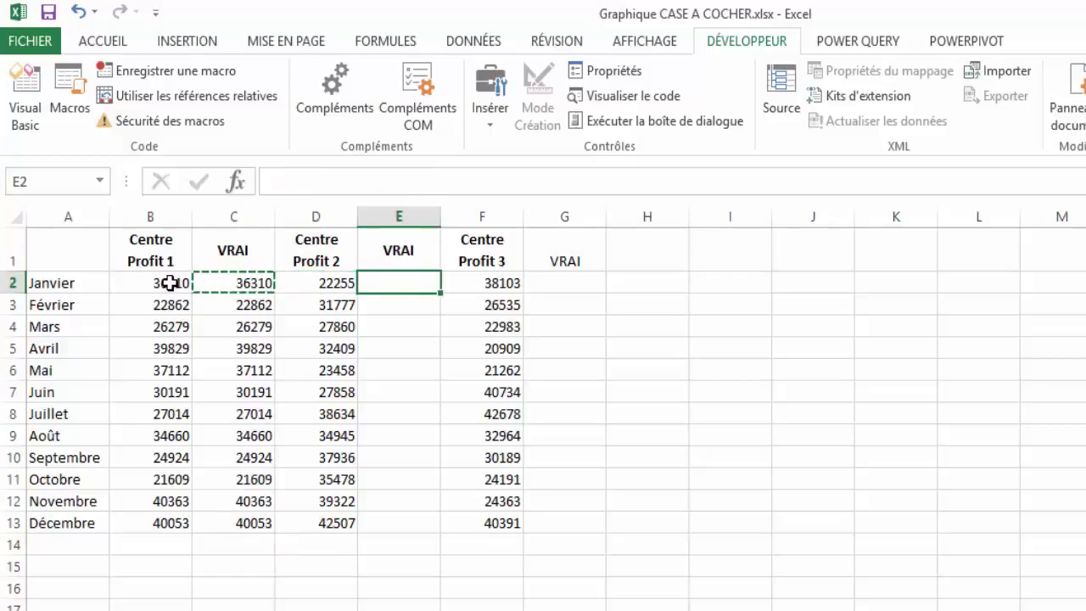
key(ctrl+v)
key(Right)
key(Right)
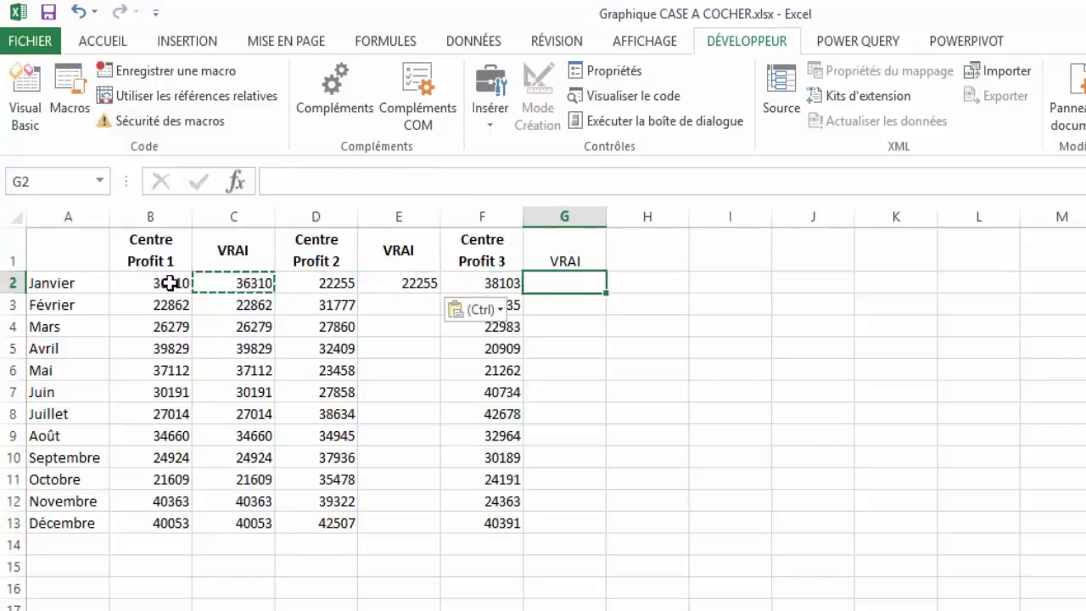
key(ctrl+v)
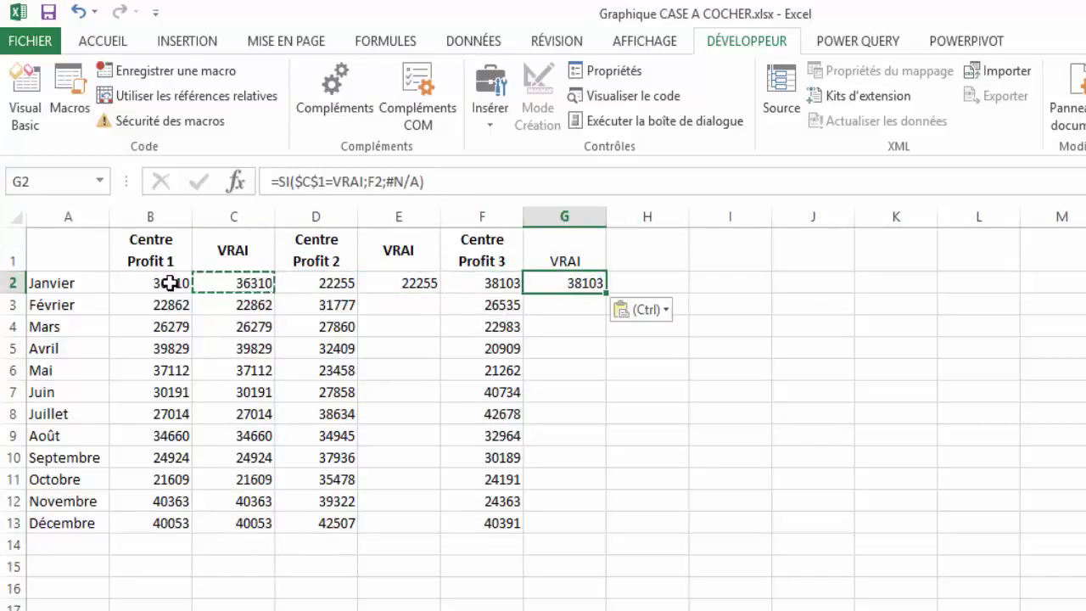
key(Escape)
key(Left)
key(Left)
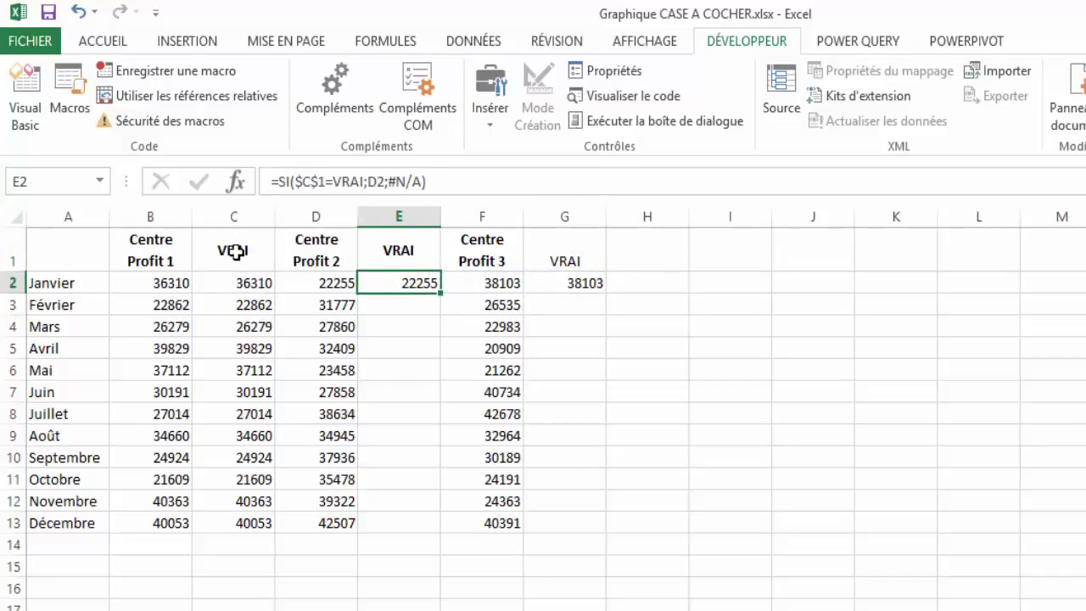
Step: Edit the E2 formula so it tests $E$1 instead of $C$1
click(304, 182)
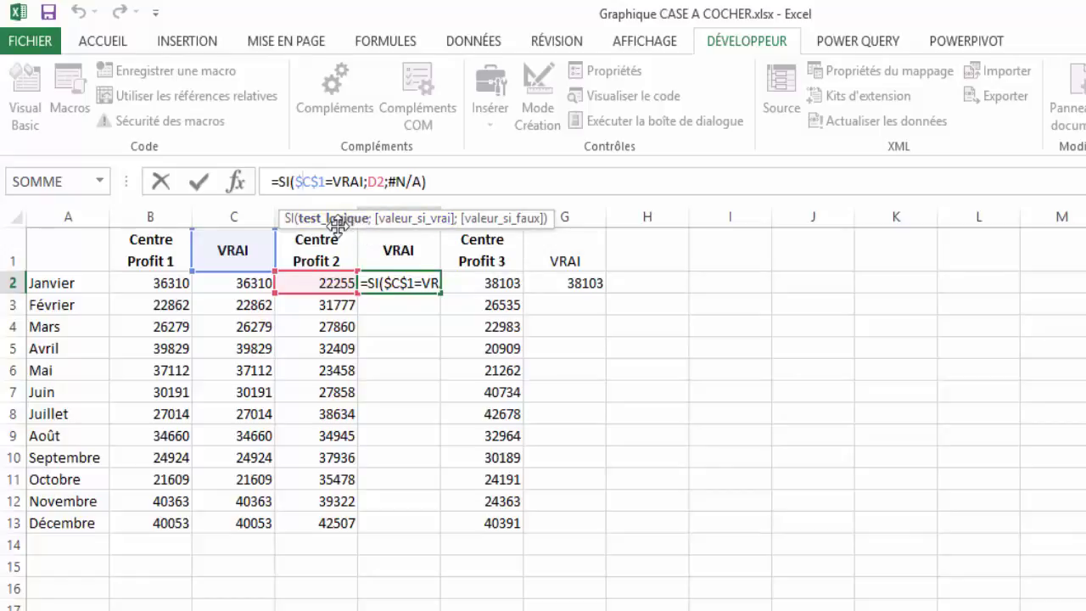
drag(338, 224, 513, 185)
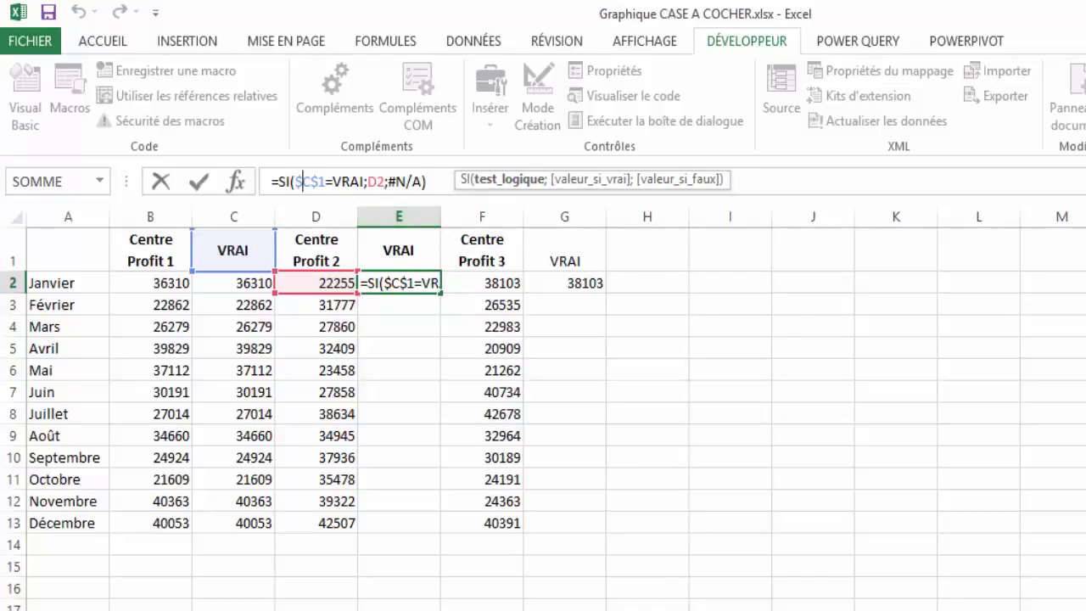
key(Delete)
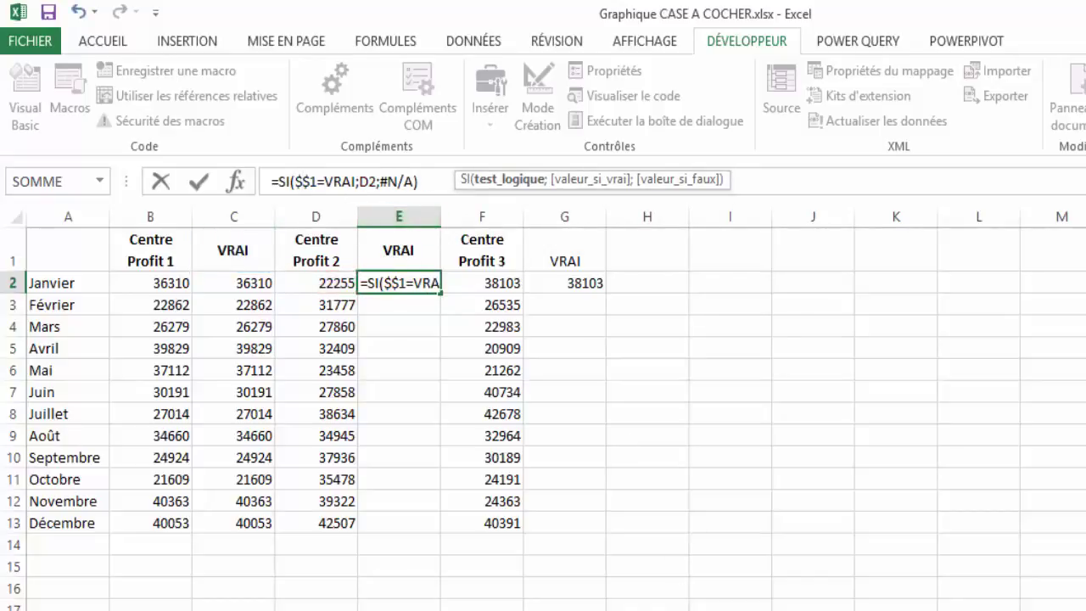
text(e)
key(Return)
Step: Copy the E2 formula down into E3:E13
click(398, 282)
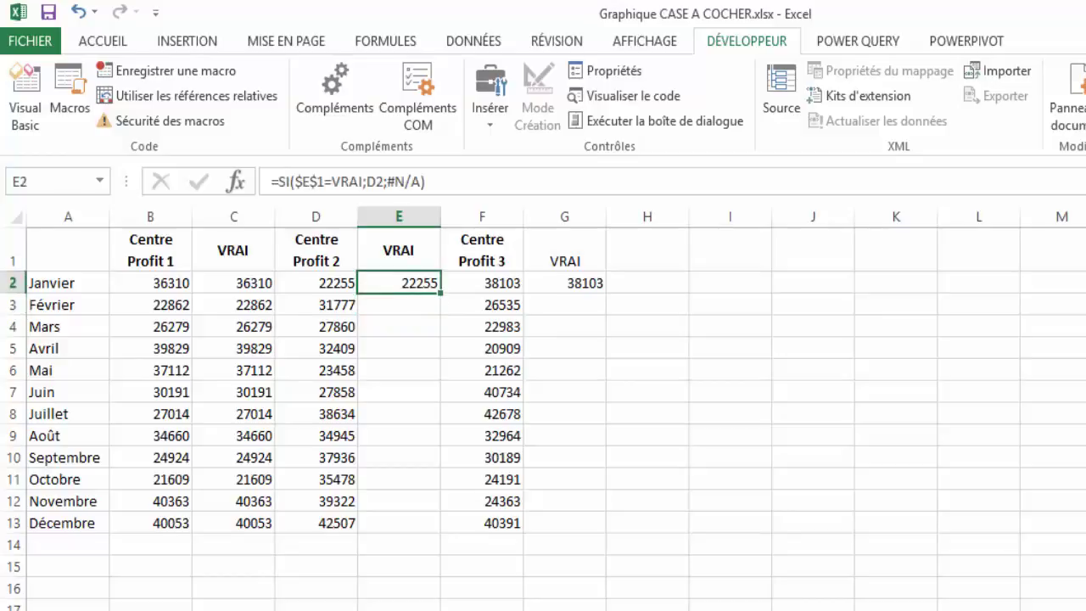
key(ctrl+c)
drag(399, 304, 399, 523)
key(ctrl+v)
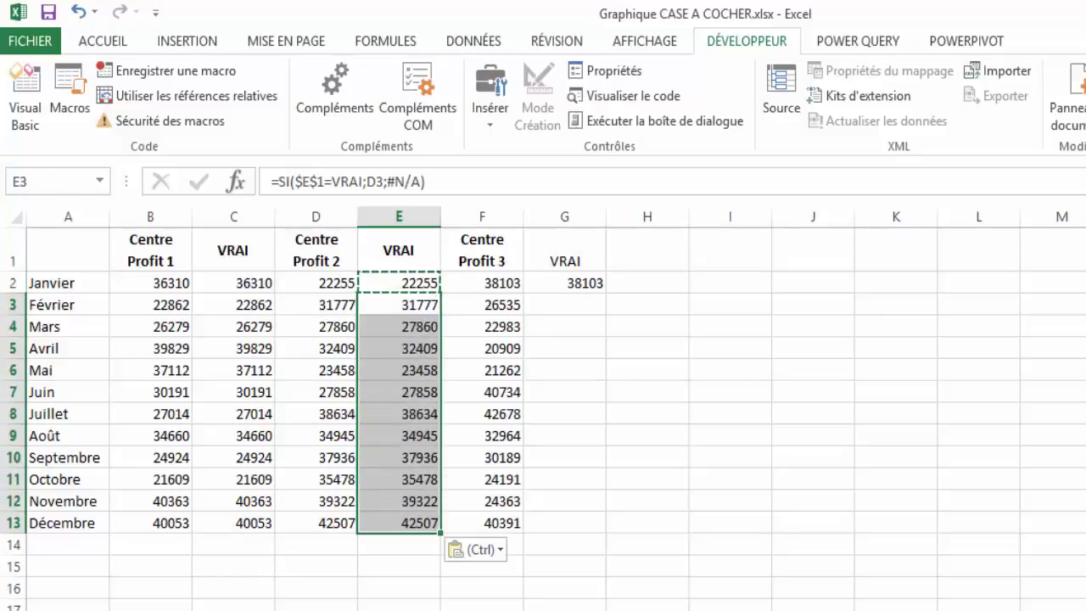
click(398, 283)
click(646, 283)
click(565, 283)
key(Escape)
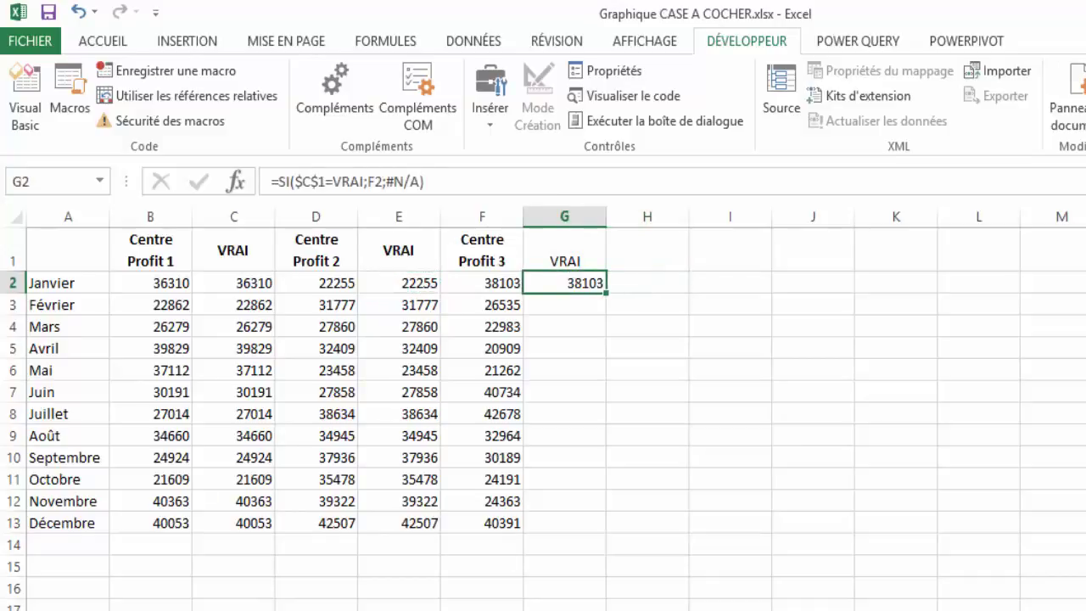
Step: Edit the G2 formula so it tests $G$1 instead of $C$1
double_click(580, 283)
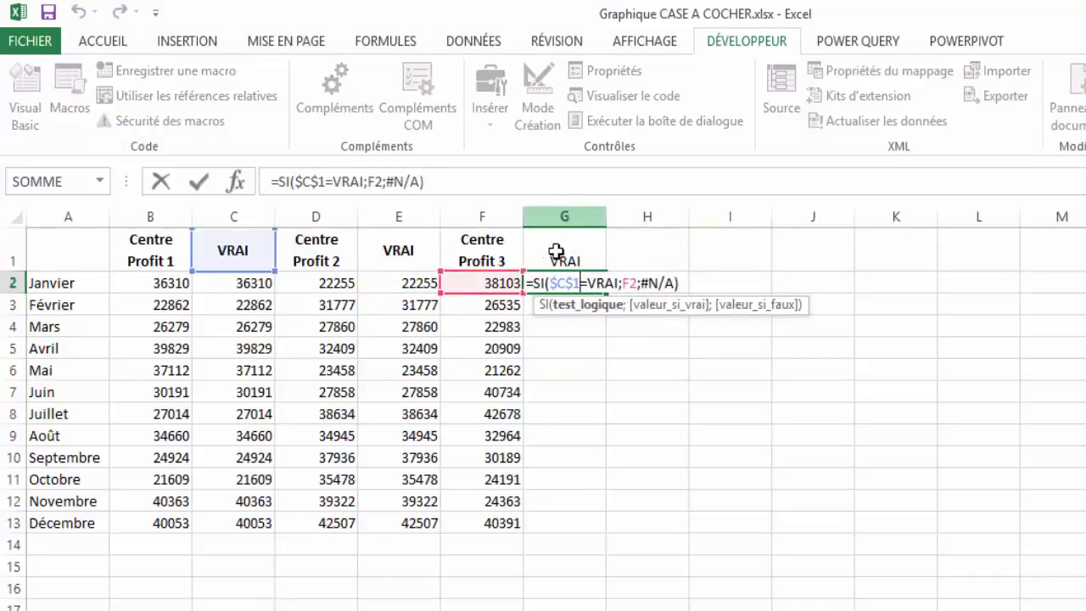
click(557, 283)
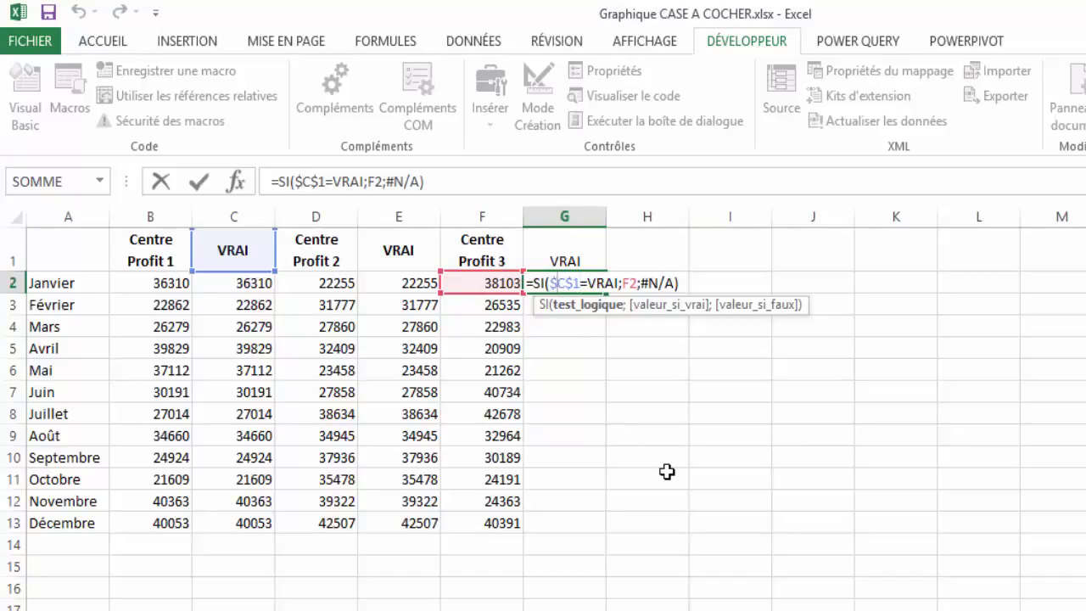
key(Delete)
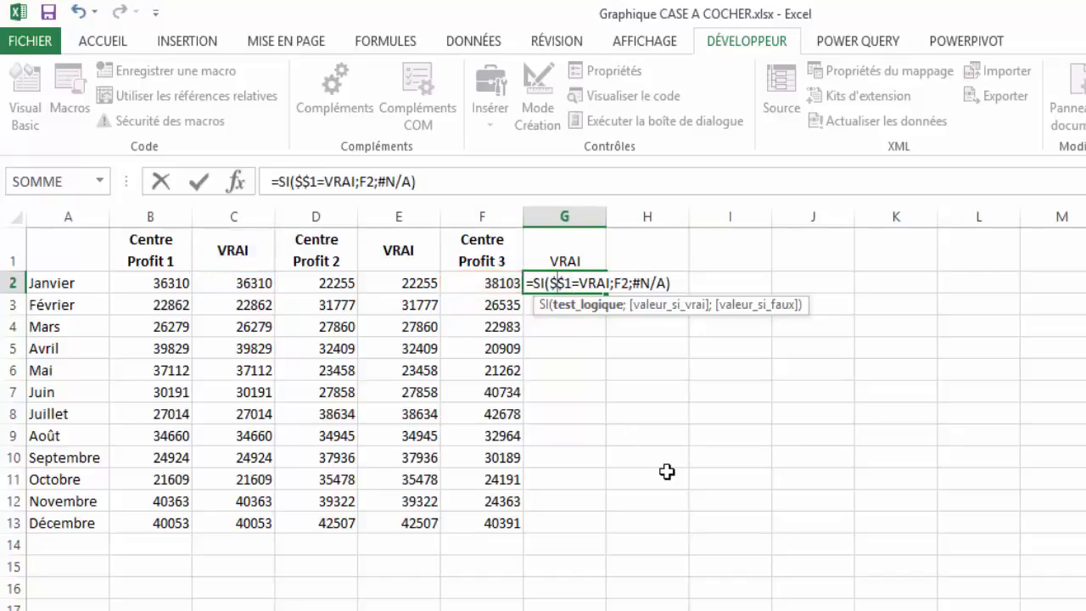
text(g)
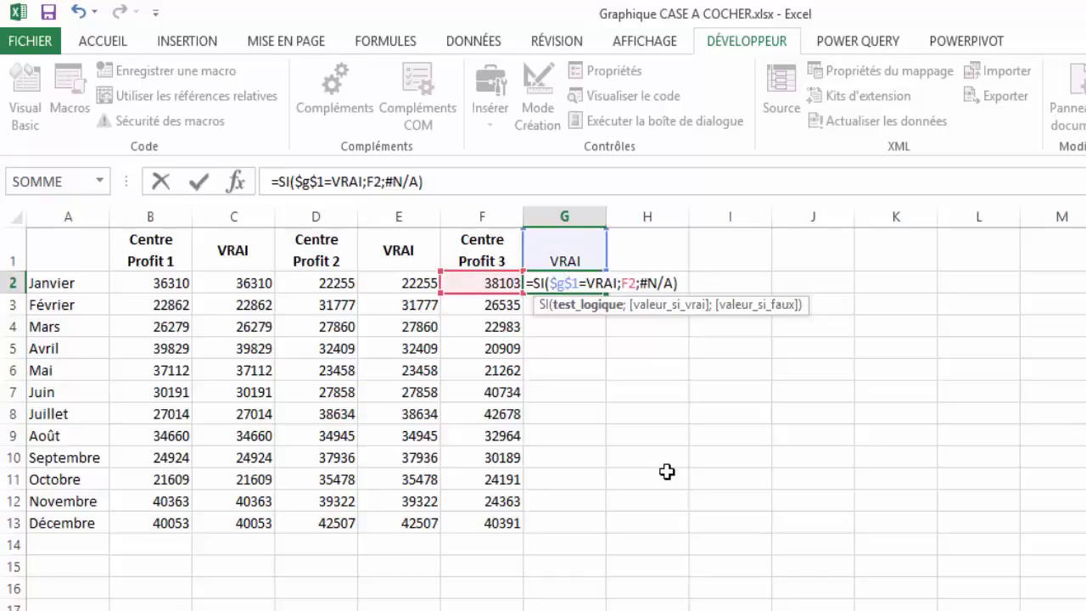
key(Return)
Step: Copy the G2 formula down into G3:G13
key(Up)
key(ctrl+c)
key(Down)
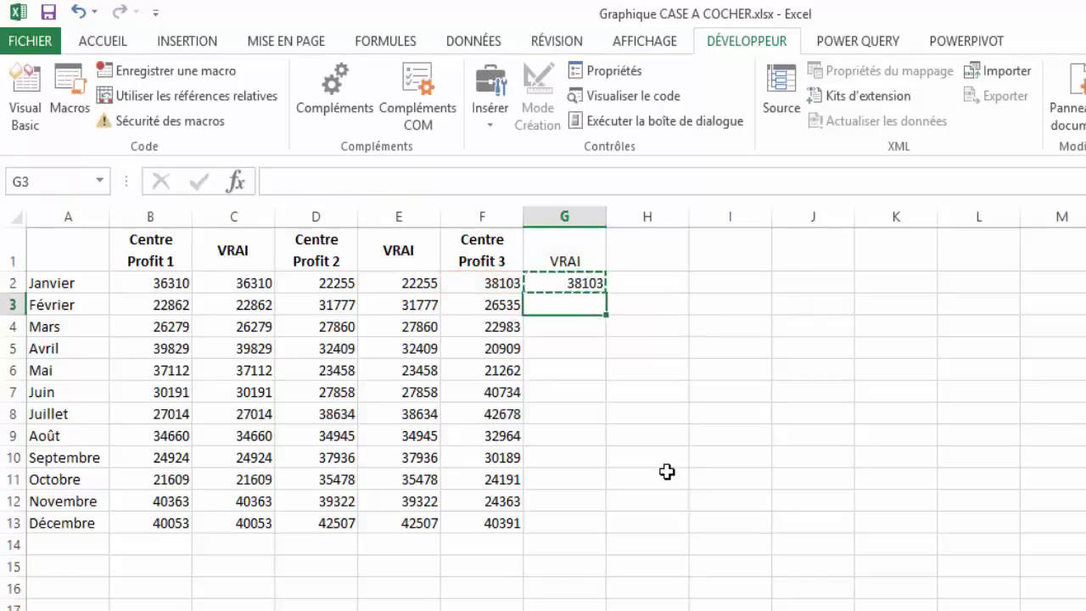
key(shift+Down)
key(shift+Down)
key(shift+Down)
key(shift+Down)
key(shift+Down)
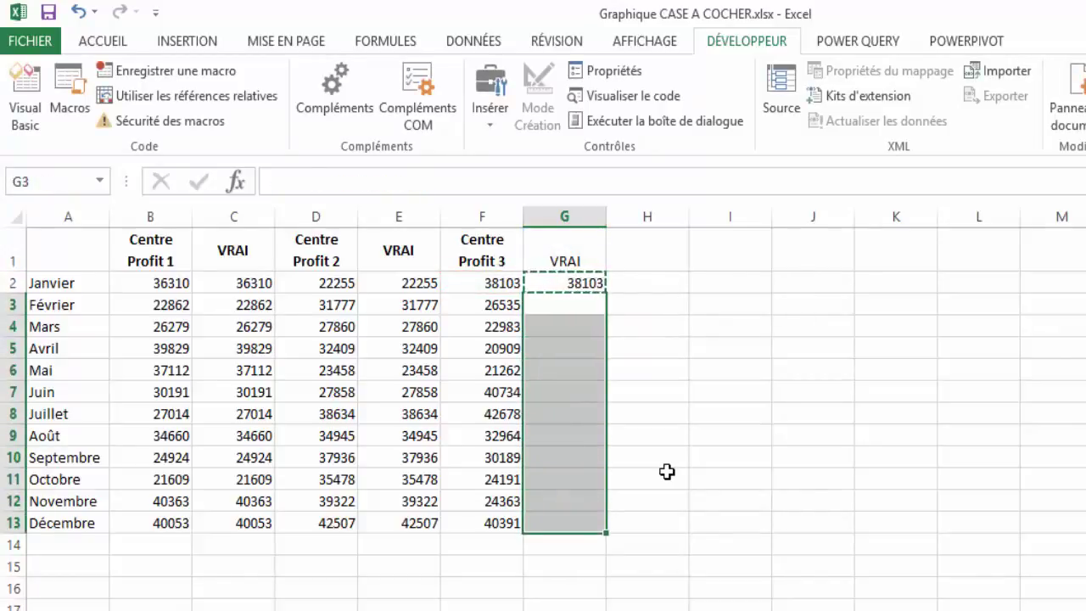
key(ctrl+v)
key(Escape)
key(Up)
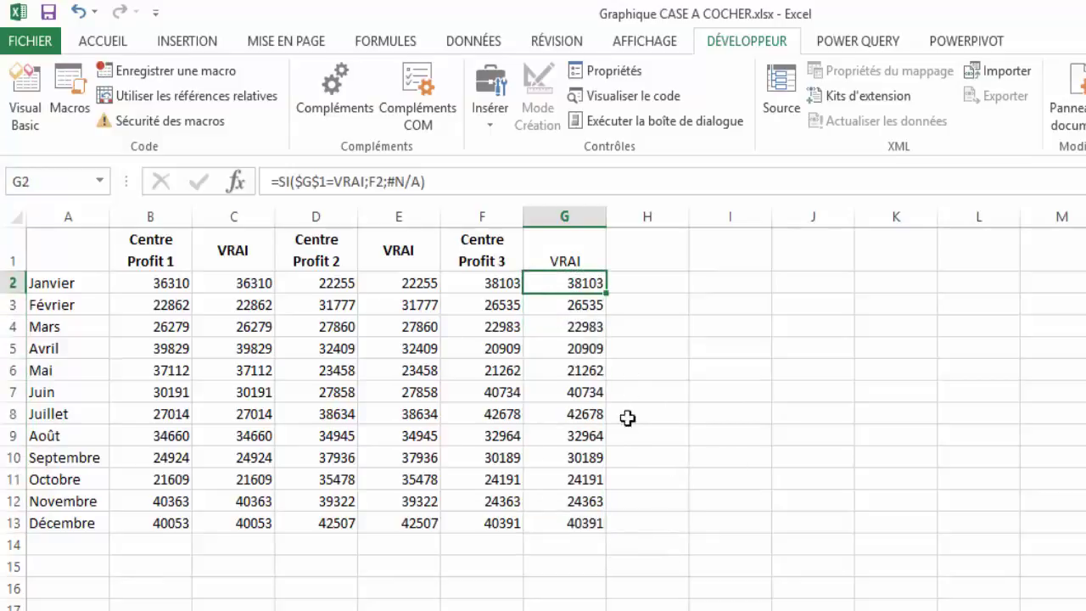
Step: With the Insertion tab showing, select A1:A13 plus C1:C13, E1:E13 and G1:G13
click(207, 50)
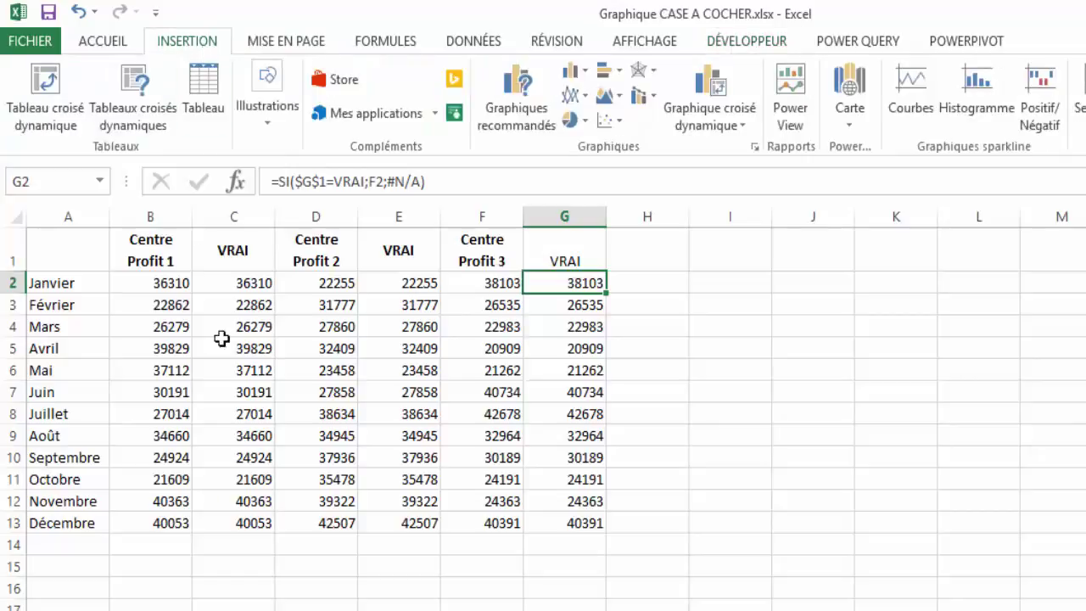
click(730, 461)
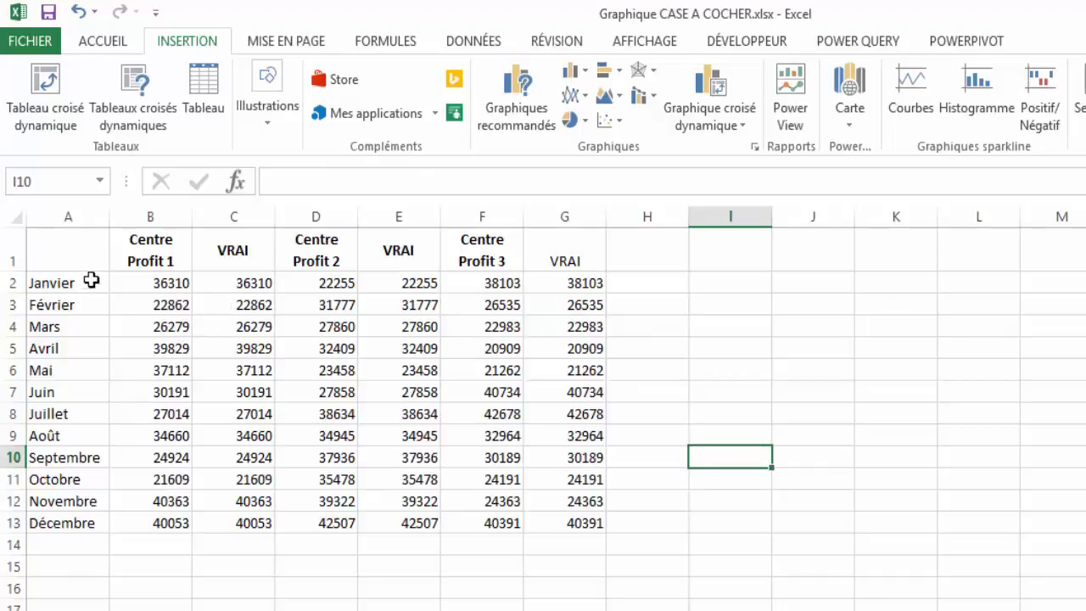
drag(70, 245, 67, 524)
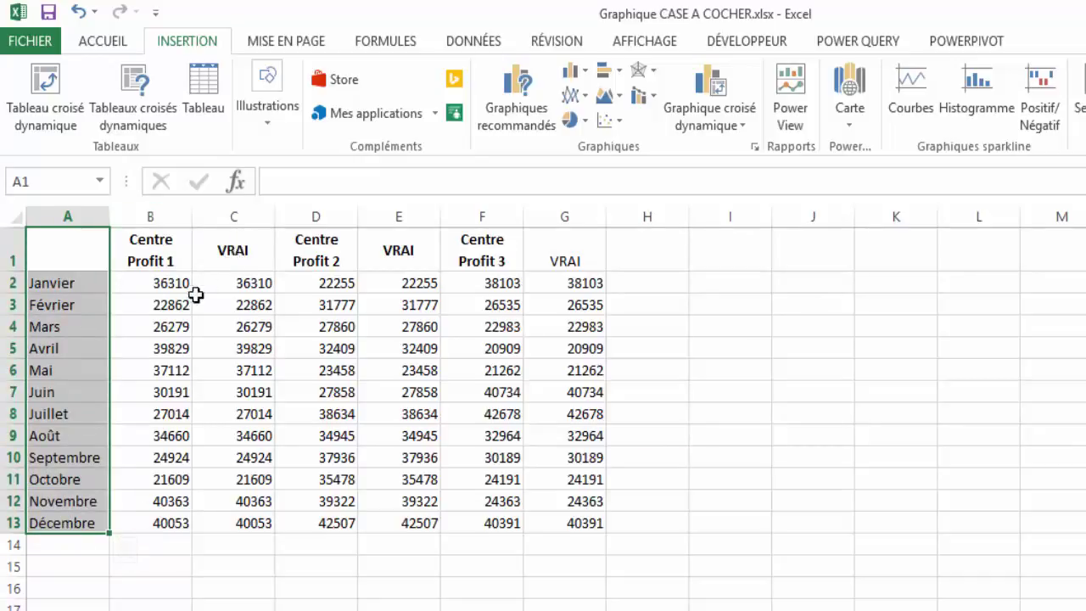
key(ctrl+q)
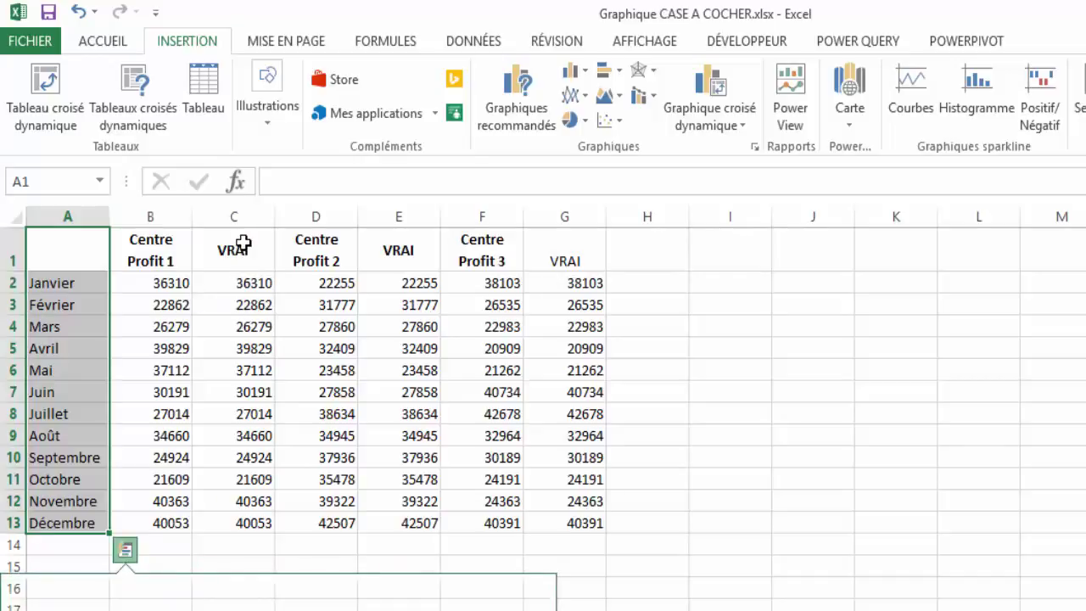
ctrl+drag(234, 250, 242, 525)
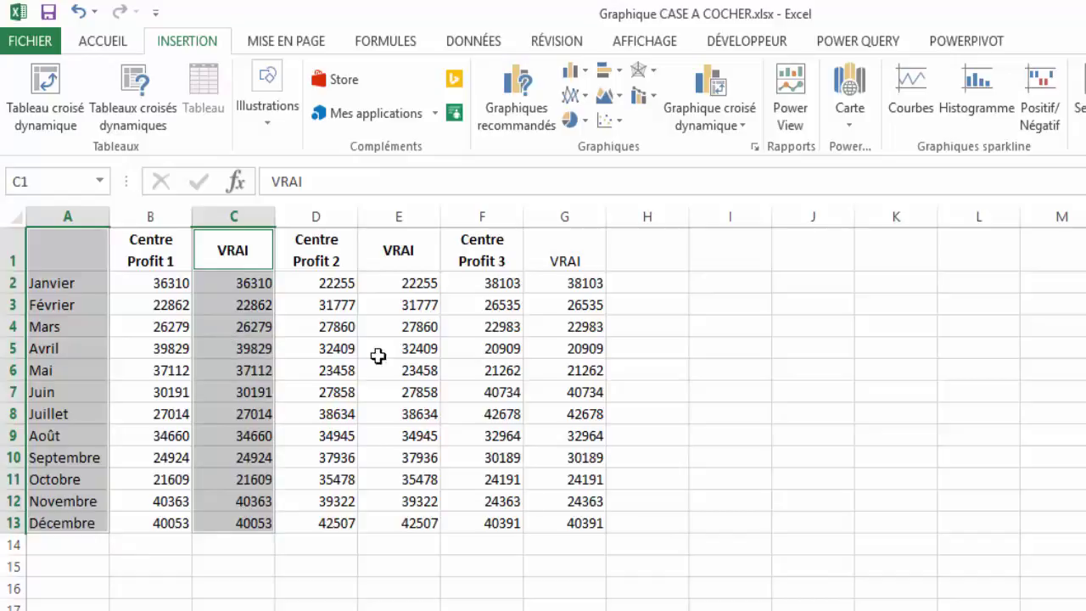
ctrl+drag(401, 245, 419, 534)
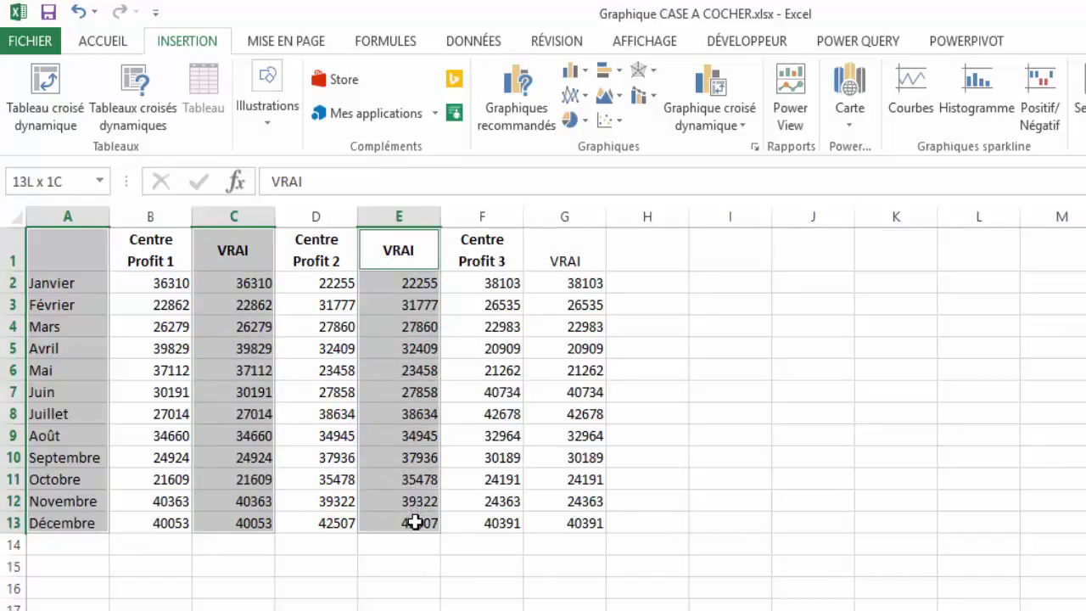
mouse_move(564, 250)
ctrl+mouse_down()
mouse_move(583, 512)
mouse_move(560, 497)
ctrl+mouse_up()
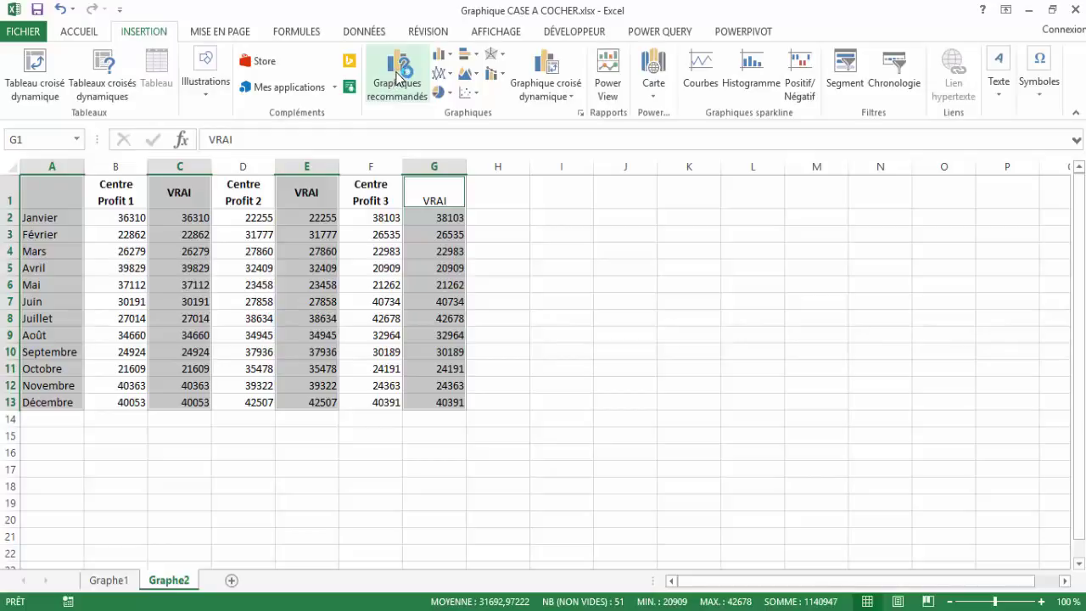
Step: Insert a stacked column chart (Histogramme empilé) from Graphiques recommandés
click(396, 76)
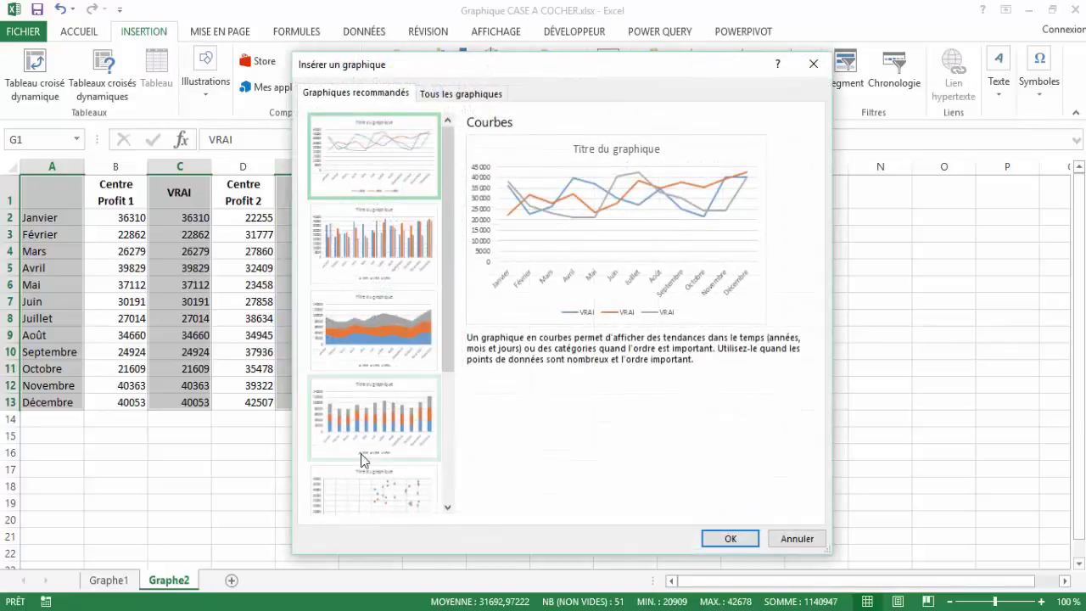
click(374, 433)
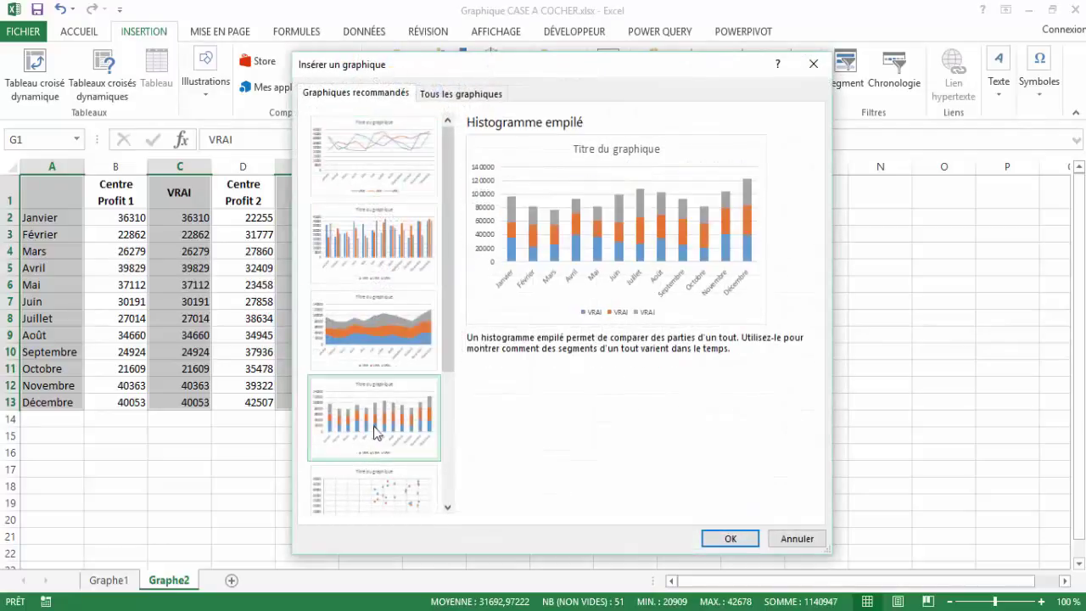
click(731, 539)
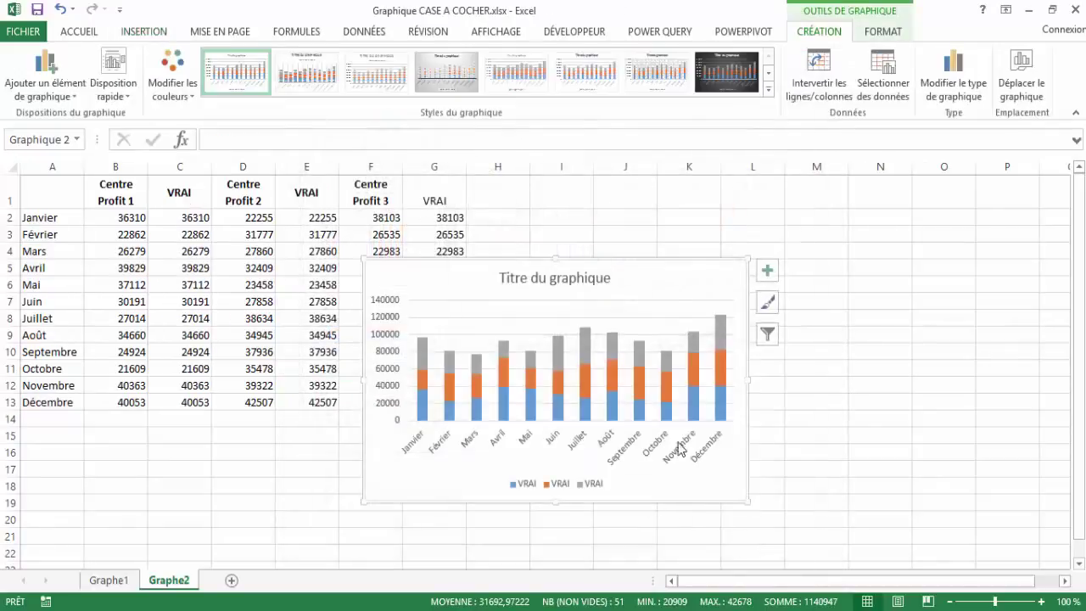
Step: Move the chart beside the data table and enlarge it
drag(688, 267, 803, 187)
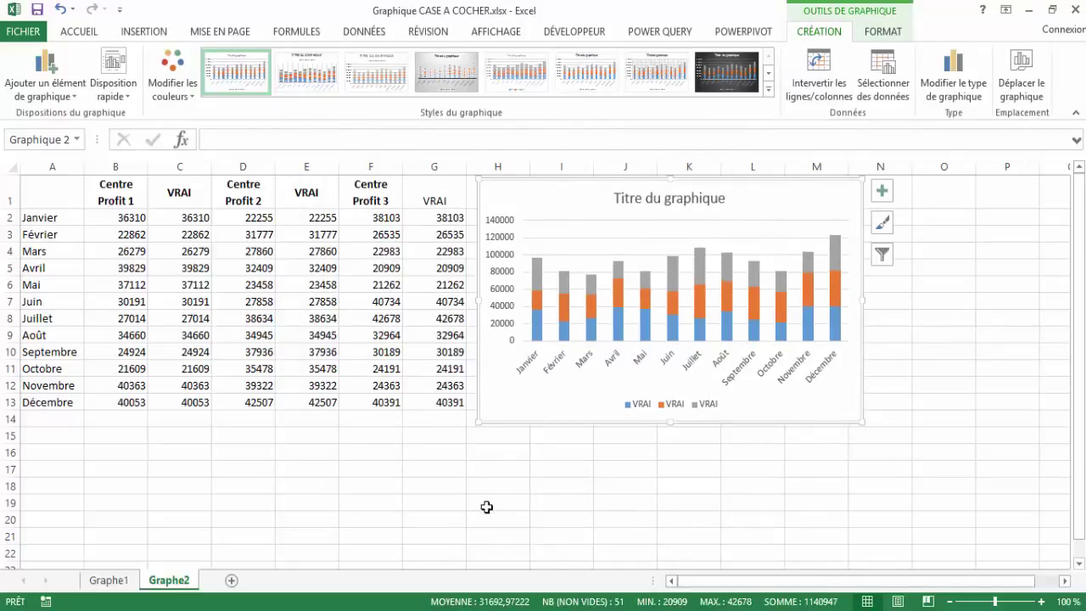
drag(747, 422, 756, 491)
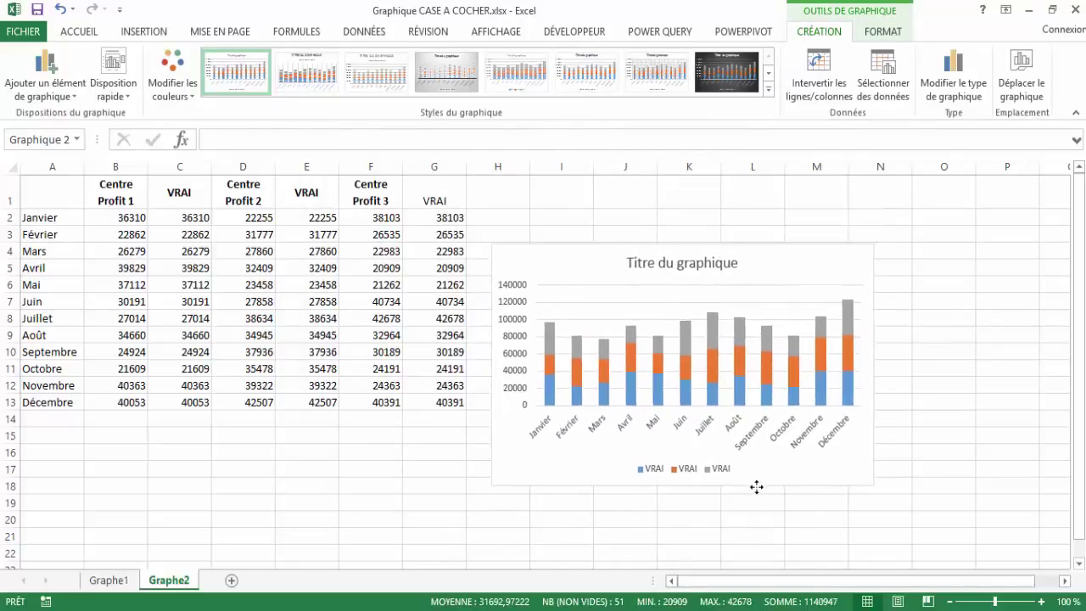
drag(872, 493, 933, 517)
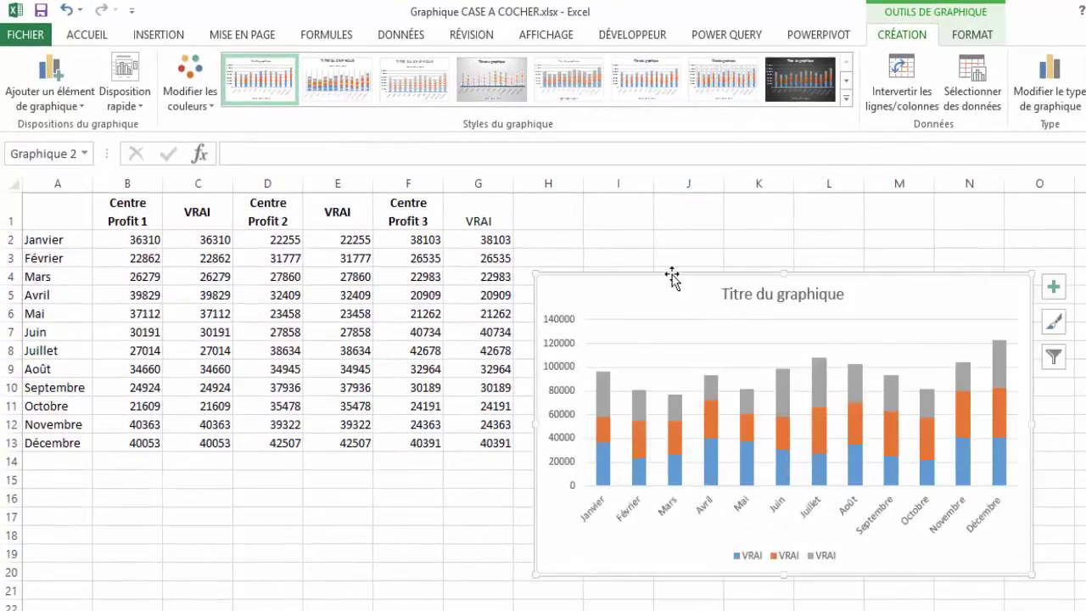
drag(673, 276, 657, 231)
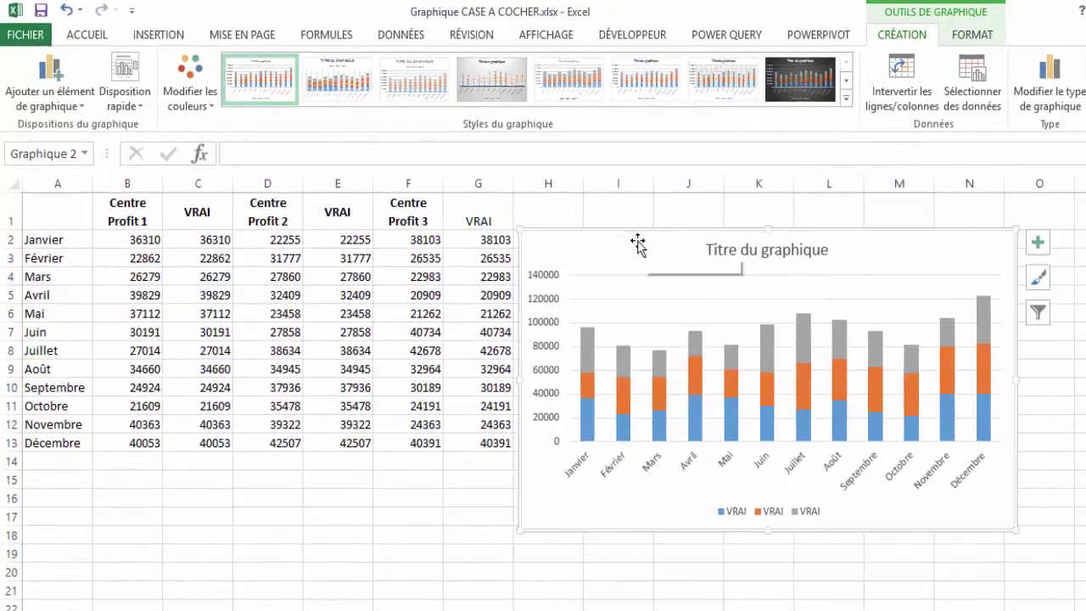
Step: Draw a form checkbox at the chart's top-left, duplicate it twice, and drag the chart title right
click(653, 39)
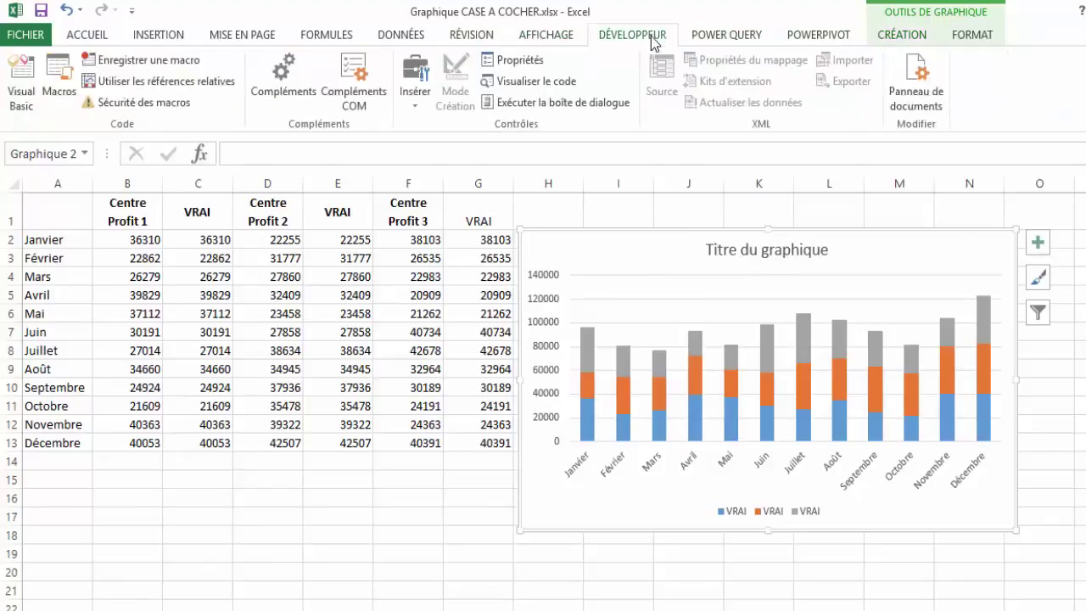
click(416, 109)
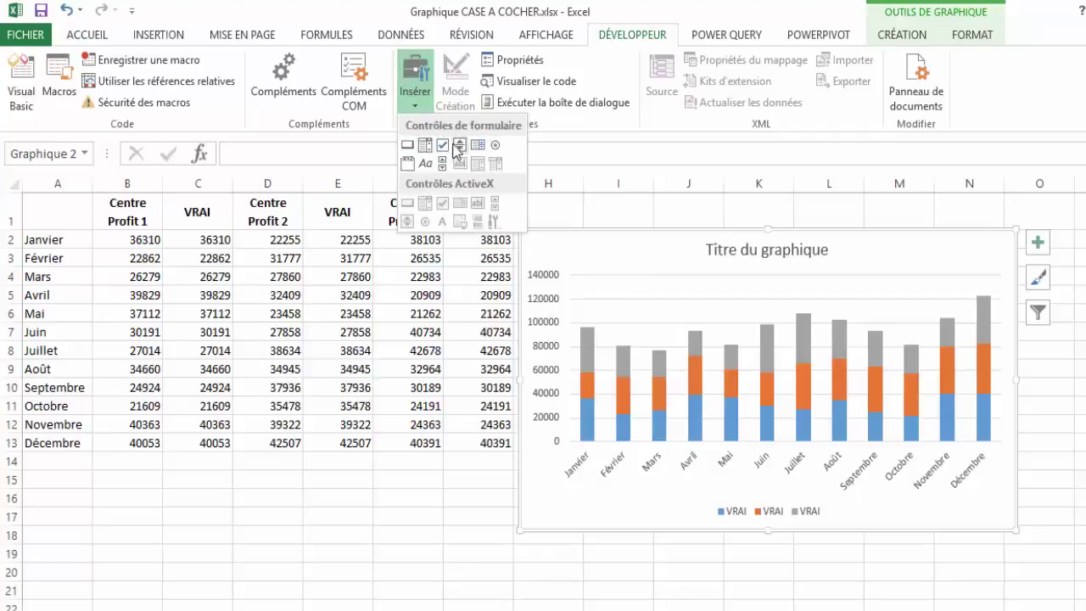
click(442, 145)
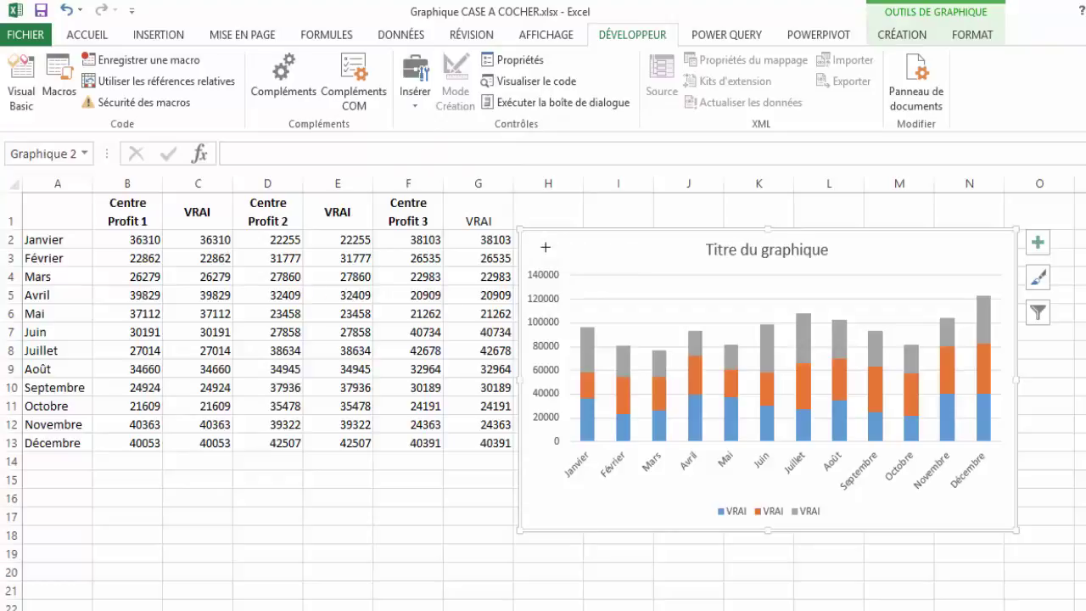
drag(603, 252, 604, 260)
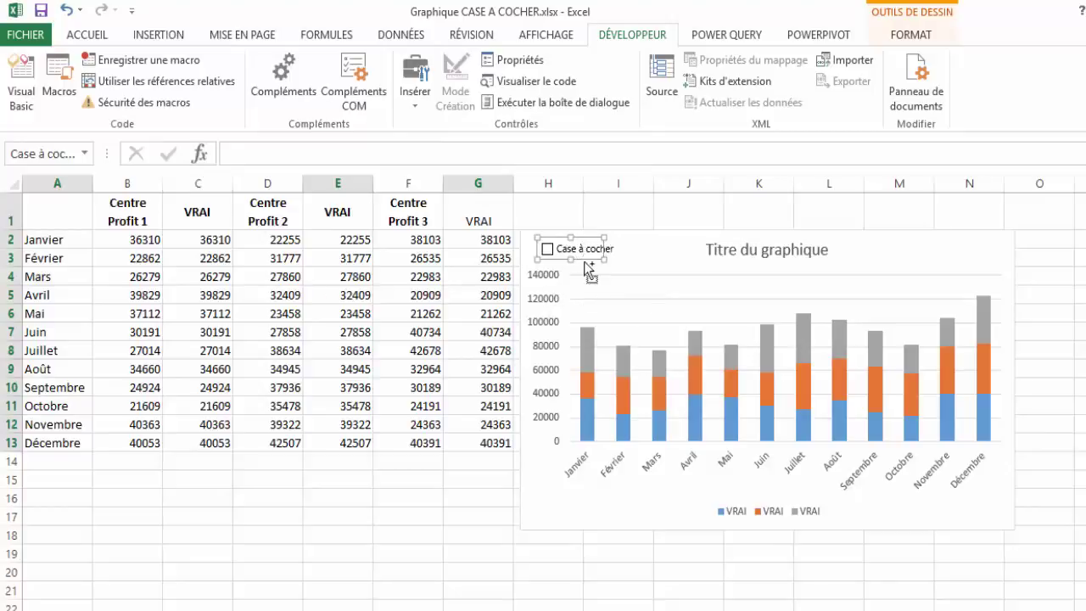
key(ctrl+d)
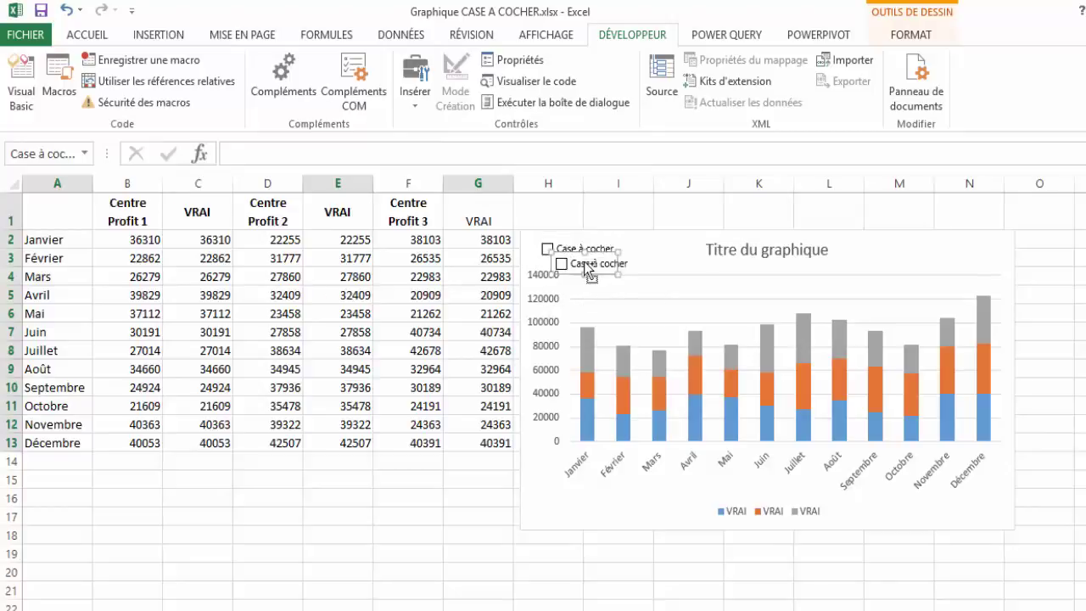
key(ctrl+d)
click(759, 254)
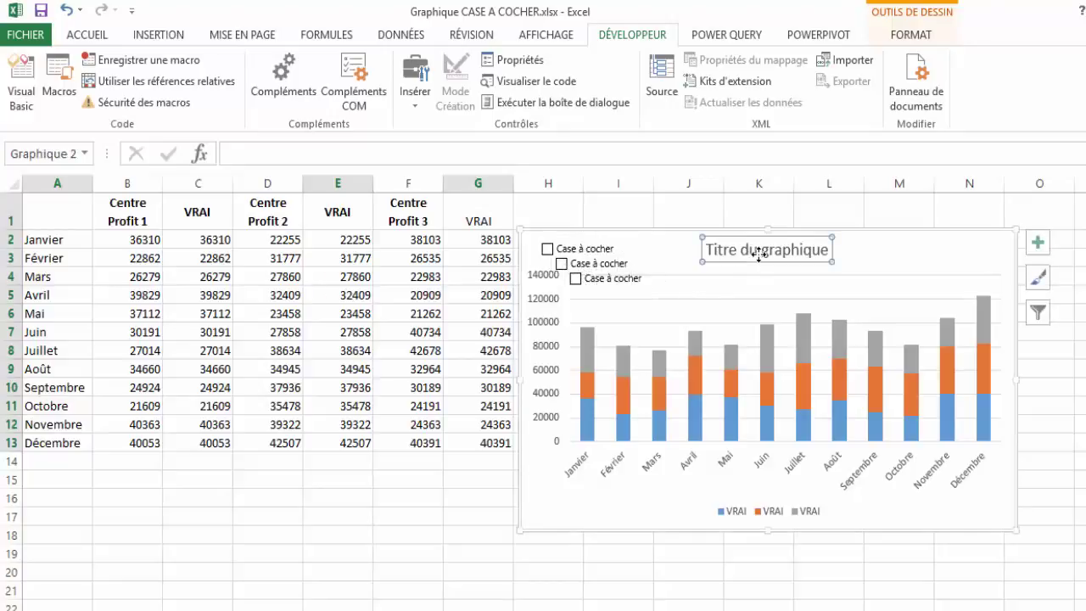
drag(759, 254, 920, 266)
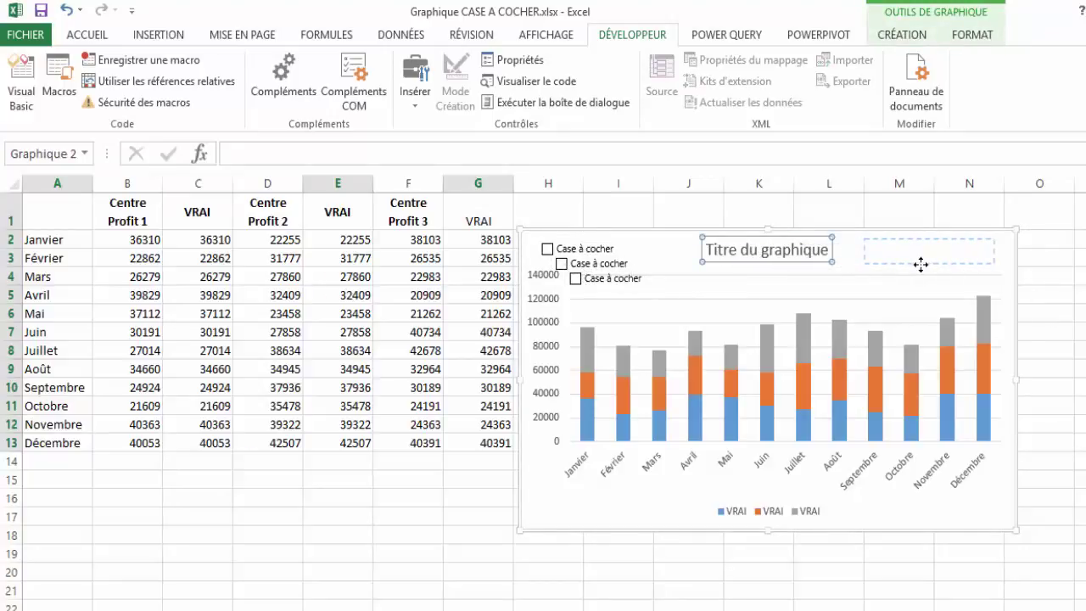
Step: Select all three checkboxes and apply Aligner au milieu to them
right_click(622, 290)
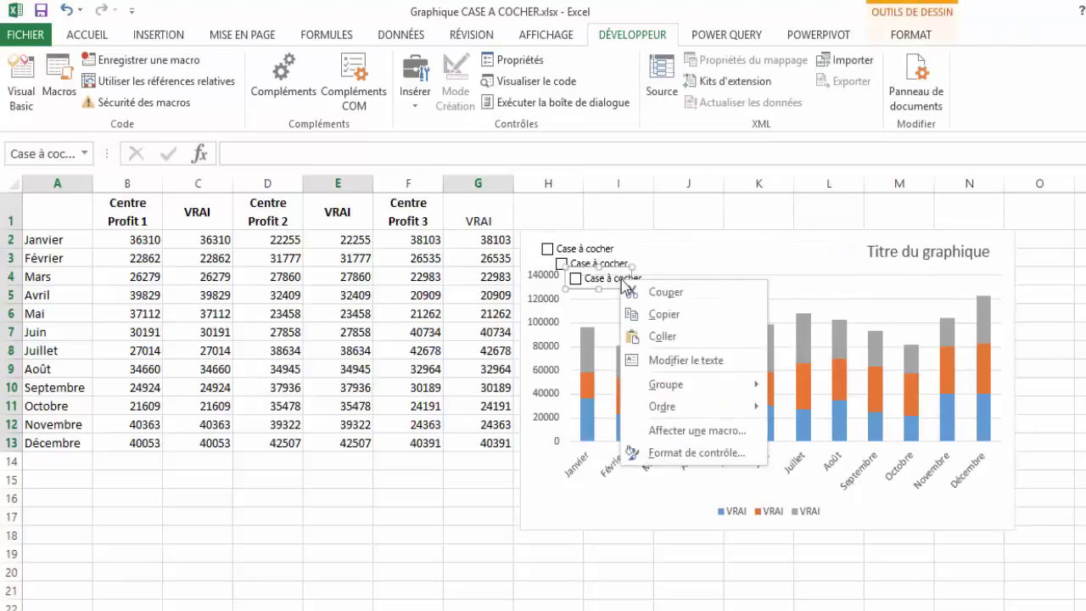
ctrl+click(582, 261)
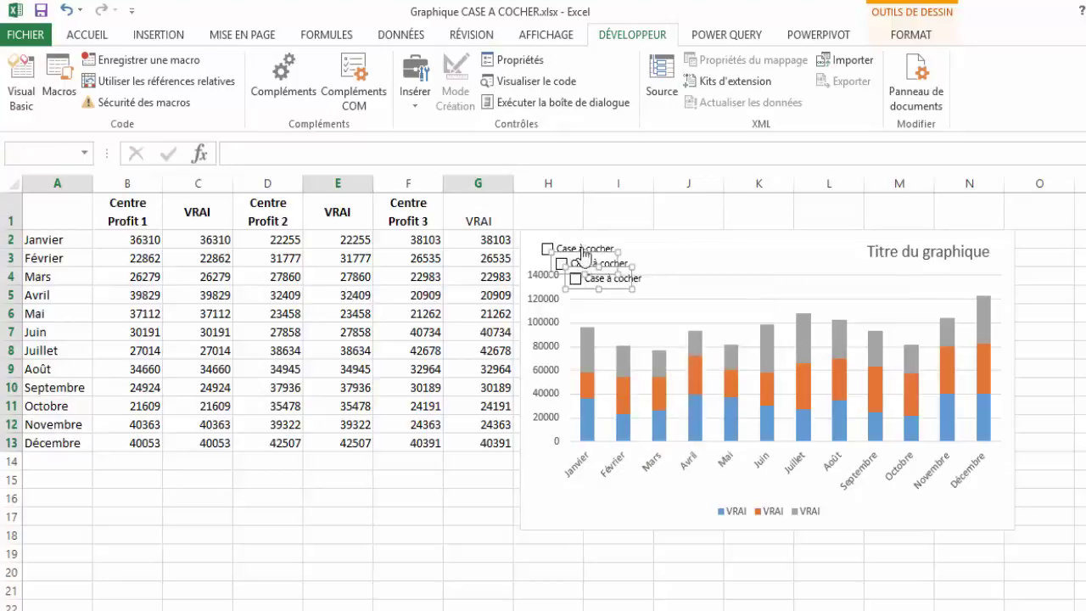
ctrl+click(584, 251)
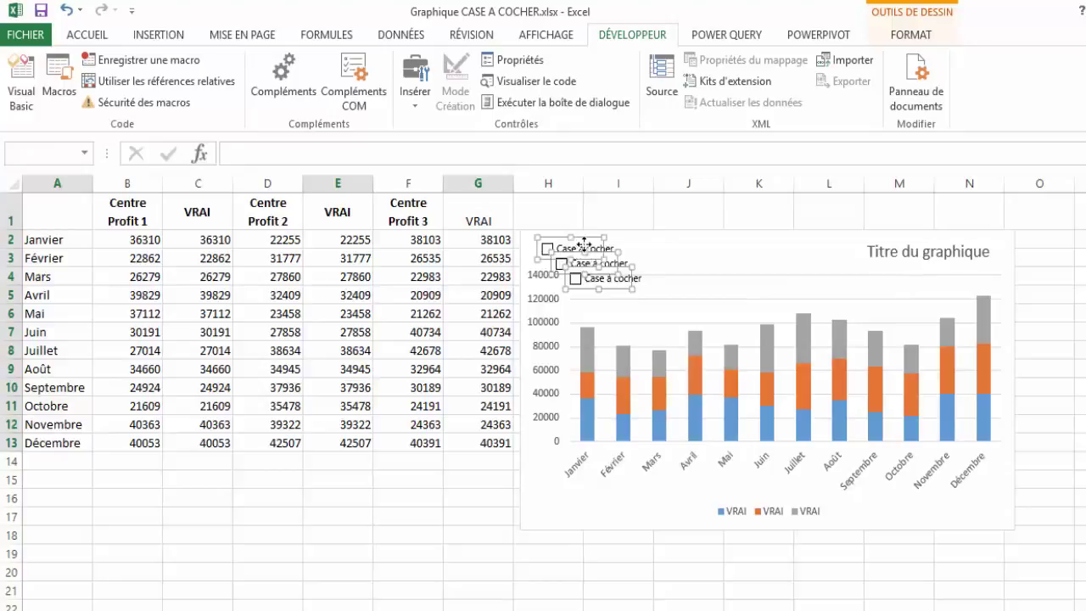
click(245, 35)
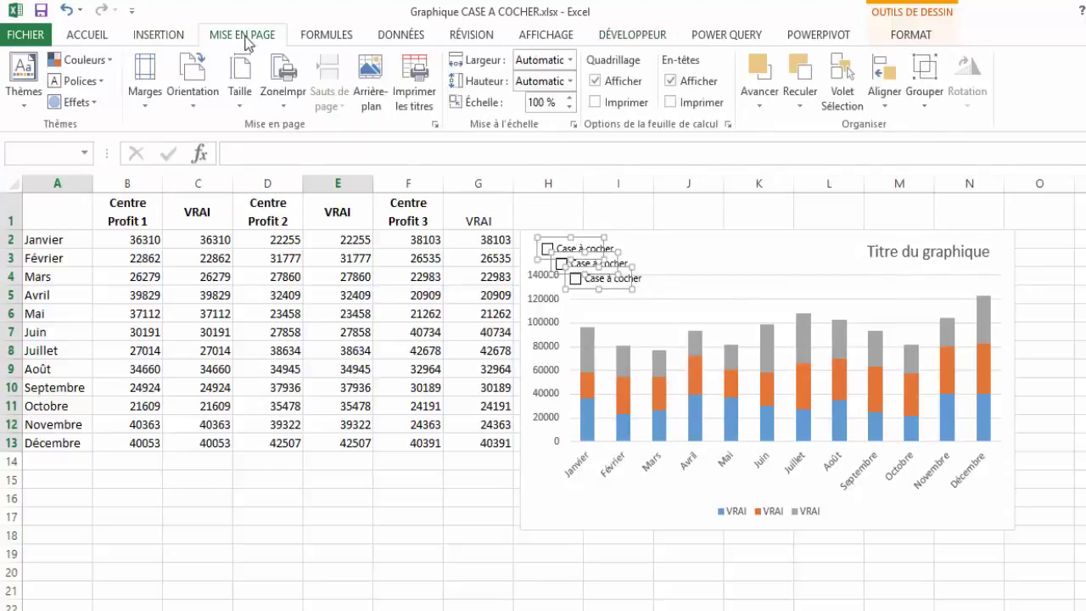
click(886, 108)
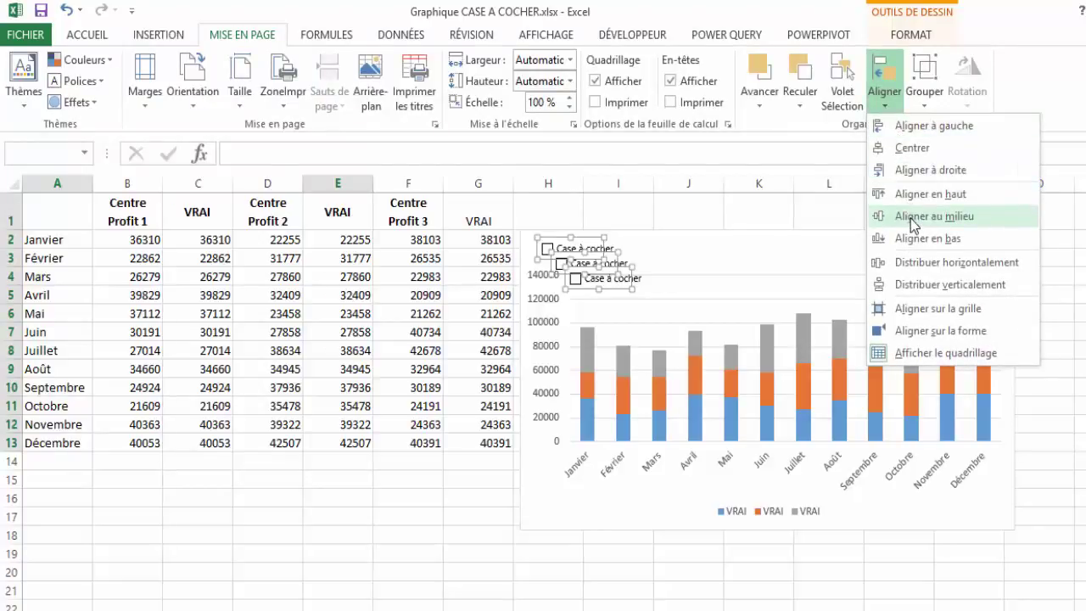
click(912, 265)
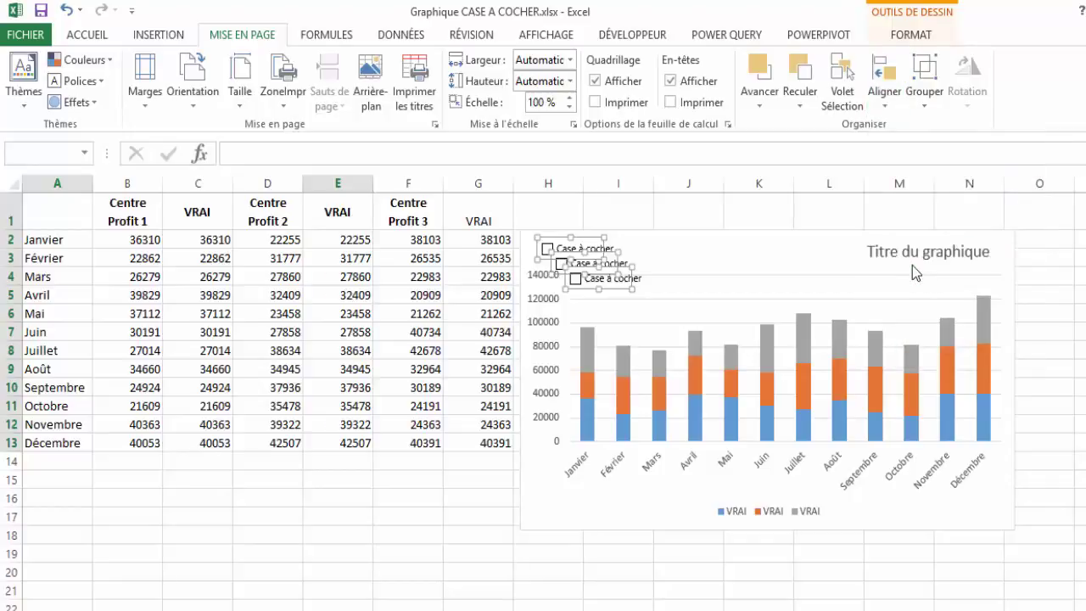
click(885, 100)
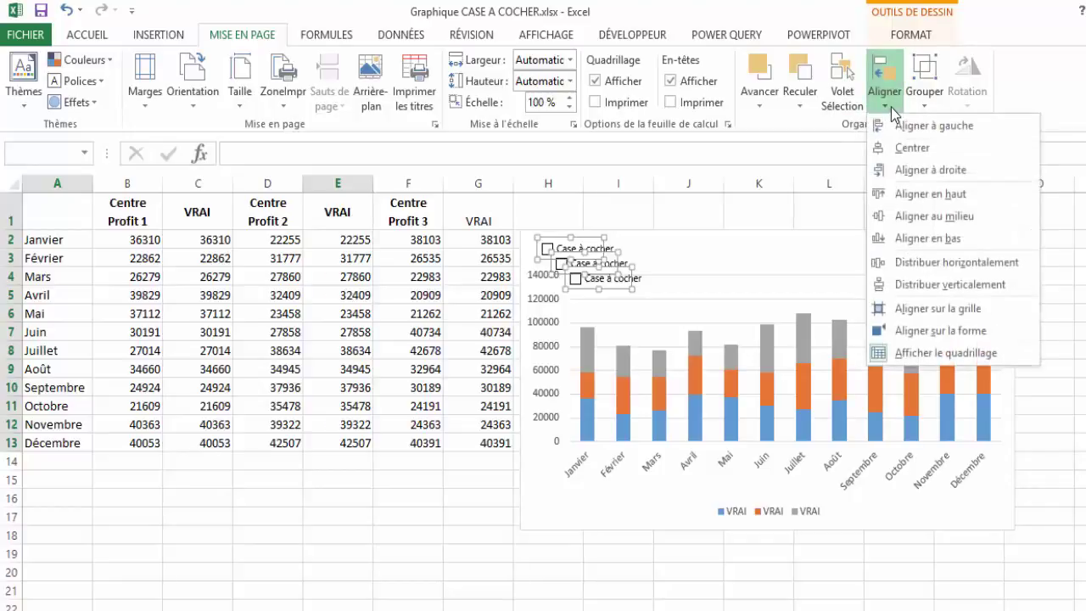
click(900, 219)
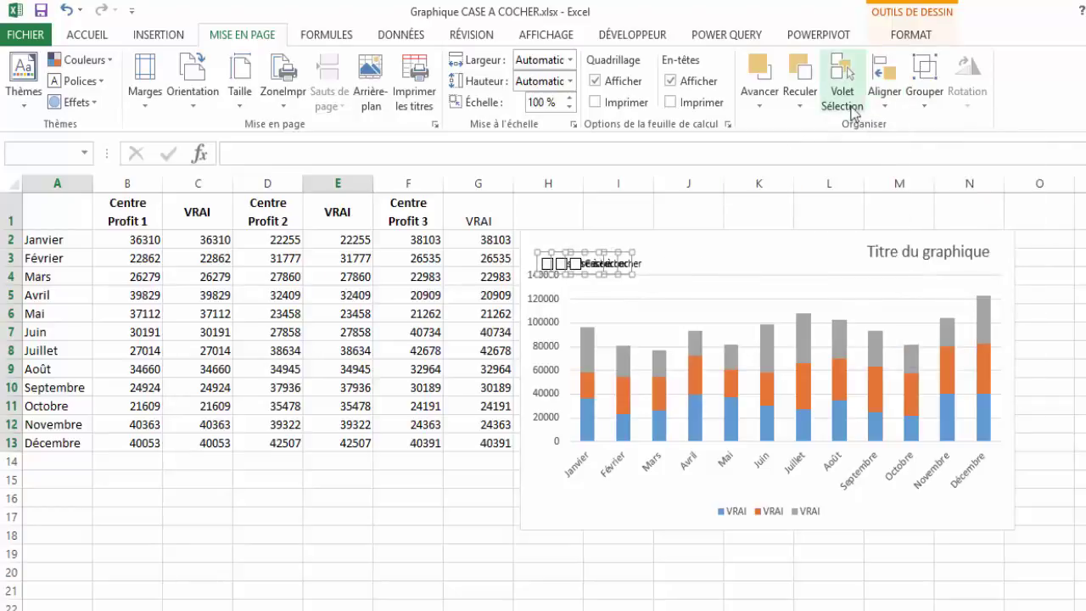
Step: Drag the overlapping checkboxes apart so each stands separately on the chart
drag(623, 274, 690, 275)
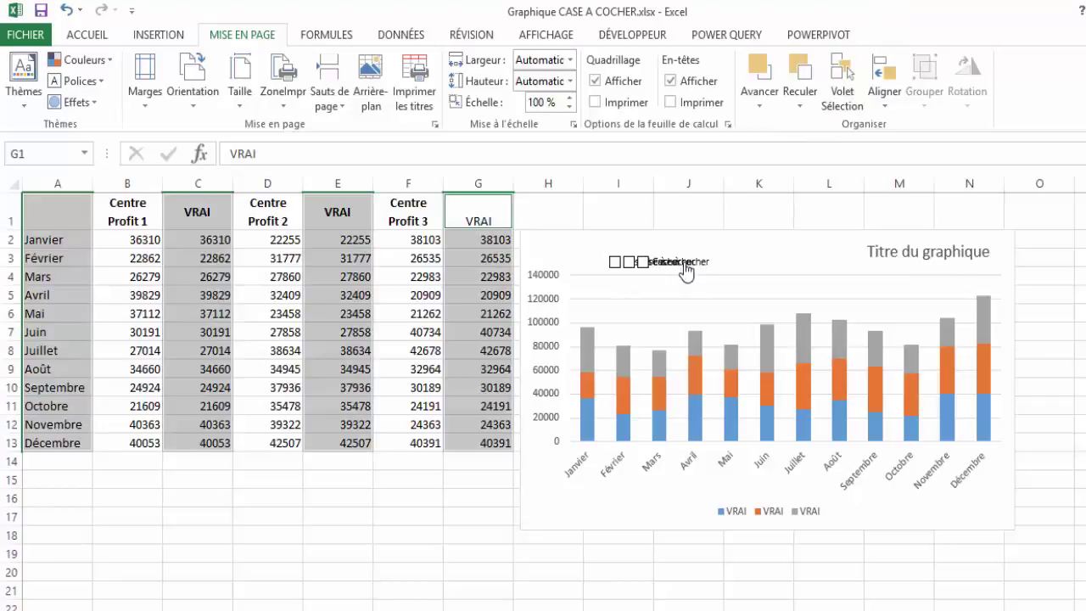
right_click(686, 270)
drag(672, 271, 760, 277)
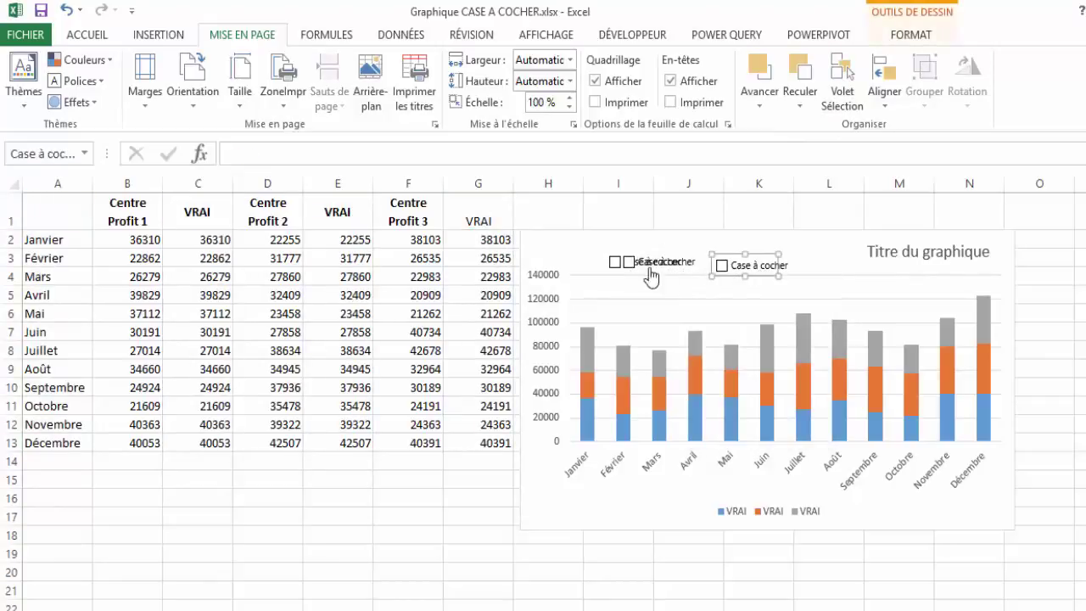
right_click(615, 266)
key(Escape)
drag(609, 275, 538, 265)
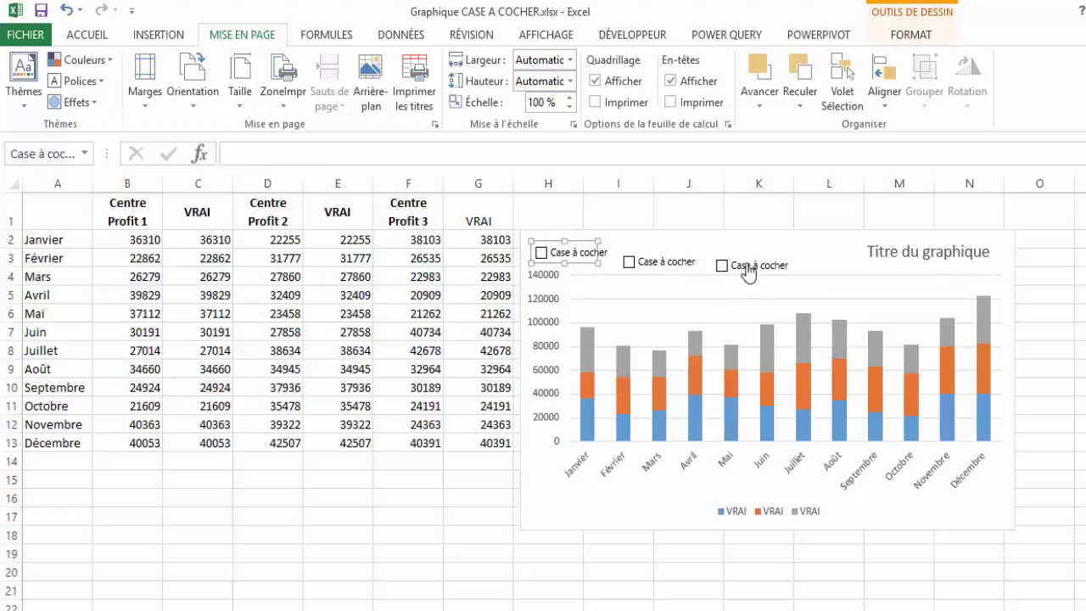
Step: Reselect the three checkboxes, align them in one row and move them to the chart's top-left
right_click(746, 266)
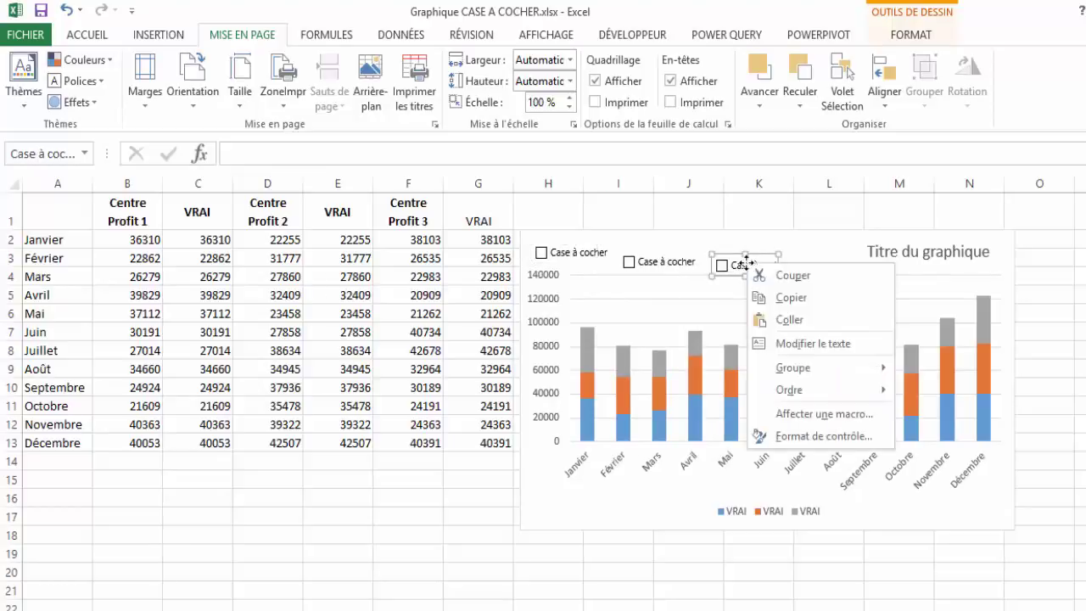
key(Escape)
ctrl+click(652, 271)
ctrl+click(584, 255)
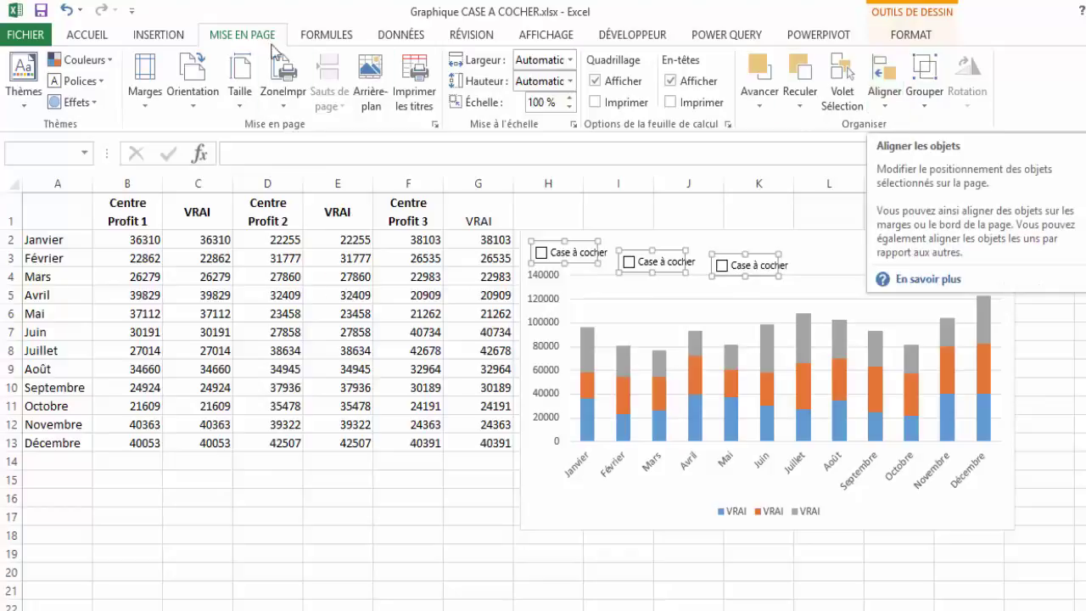
click(885, 106)
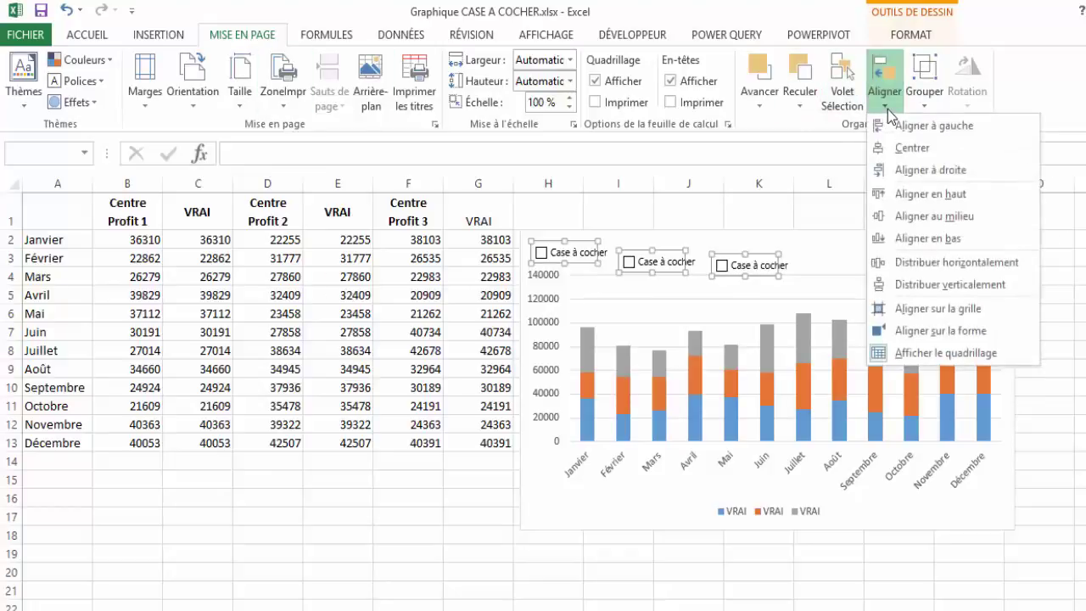
click(915, 217)
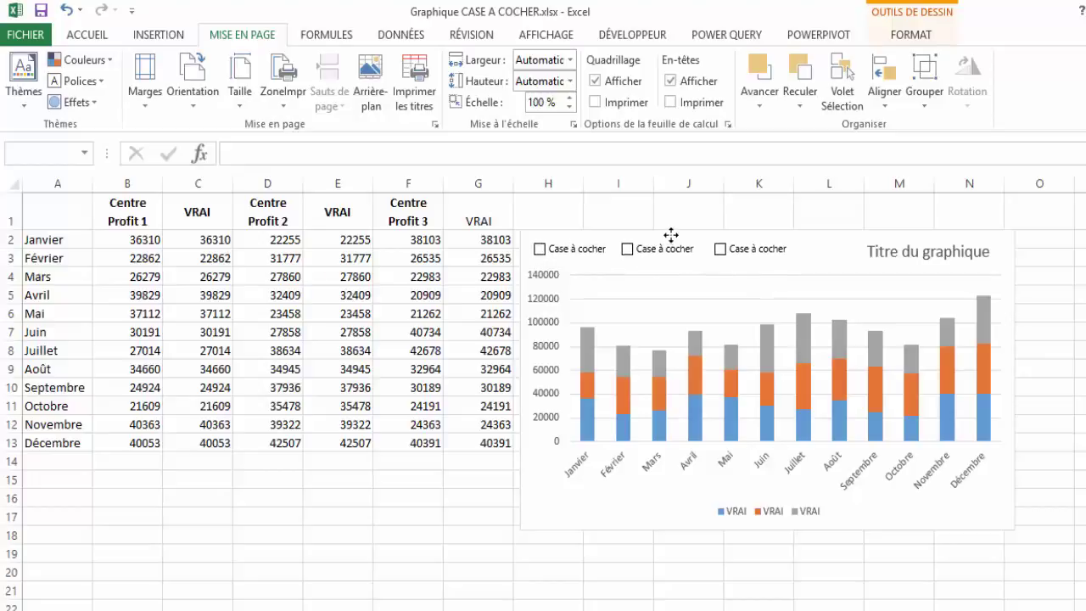
drag(675, 240, 666, 230)
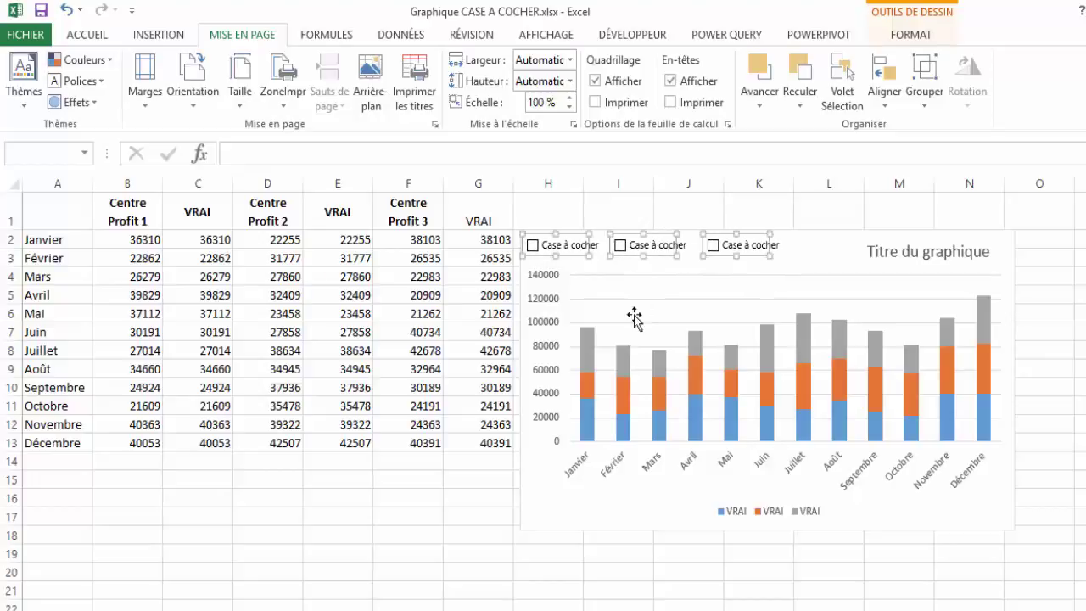
click(422, 536)
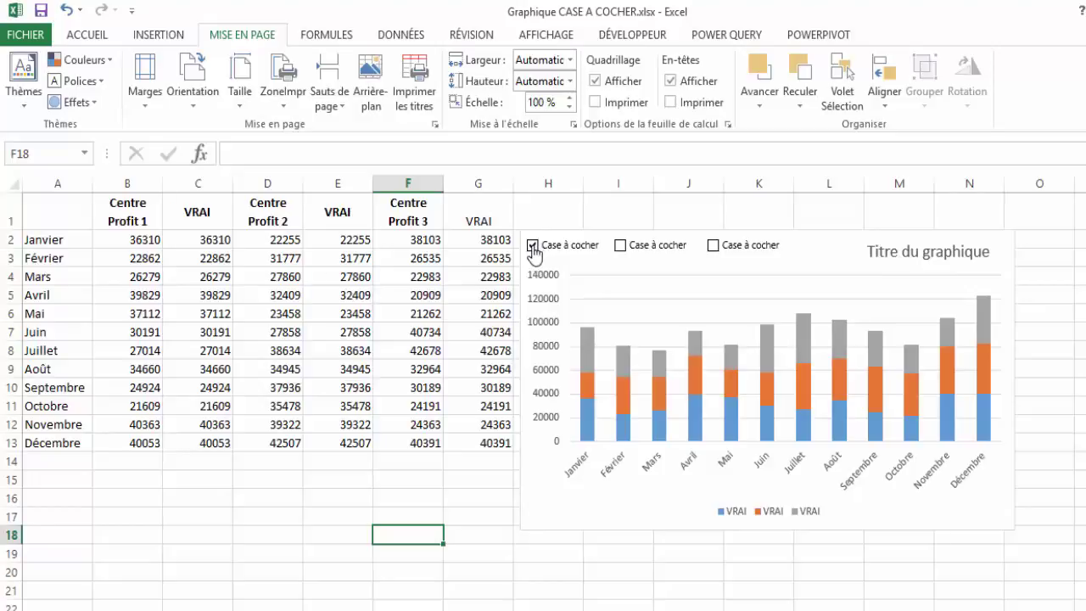
Step: Reset the first two checkboxes to unticked and relabel the first checkbox Centre 1
click(532, 246)
click(620, 247)
click(622, 251)
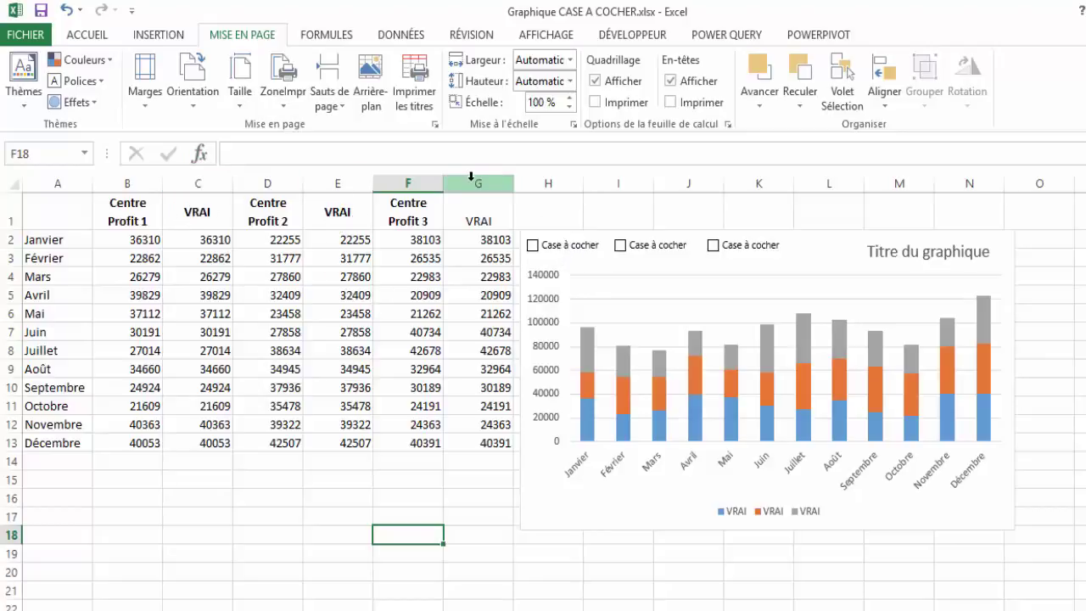
right_click(553, 248)
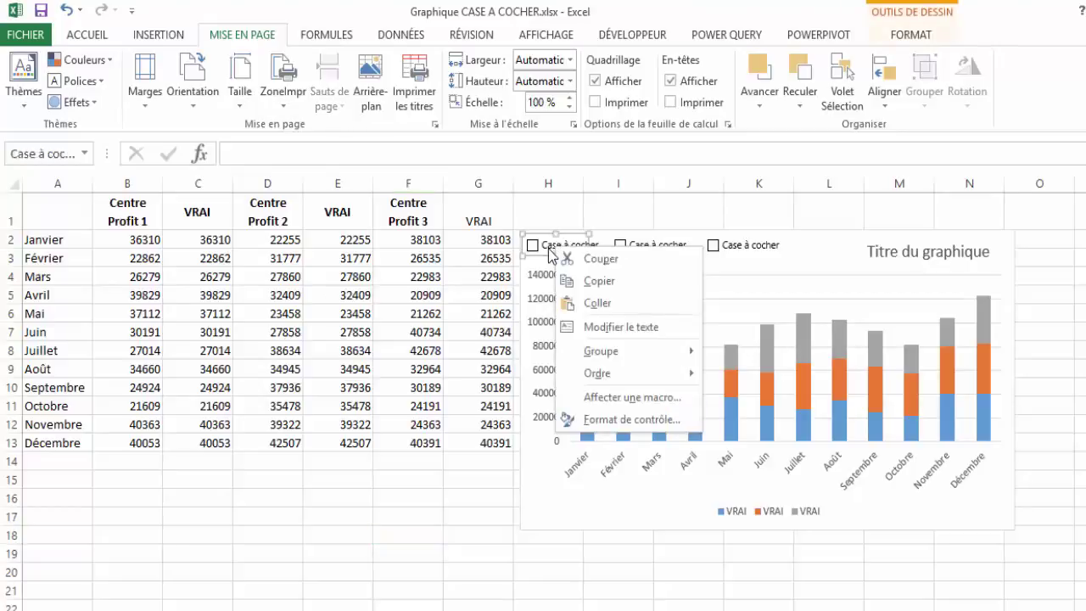
key(Escape)
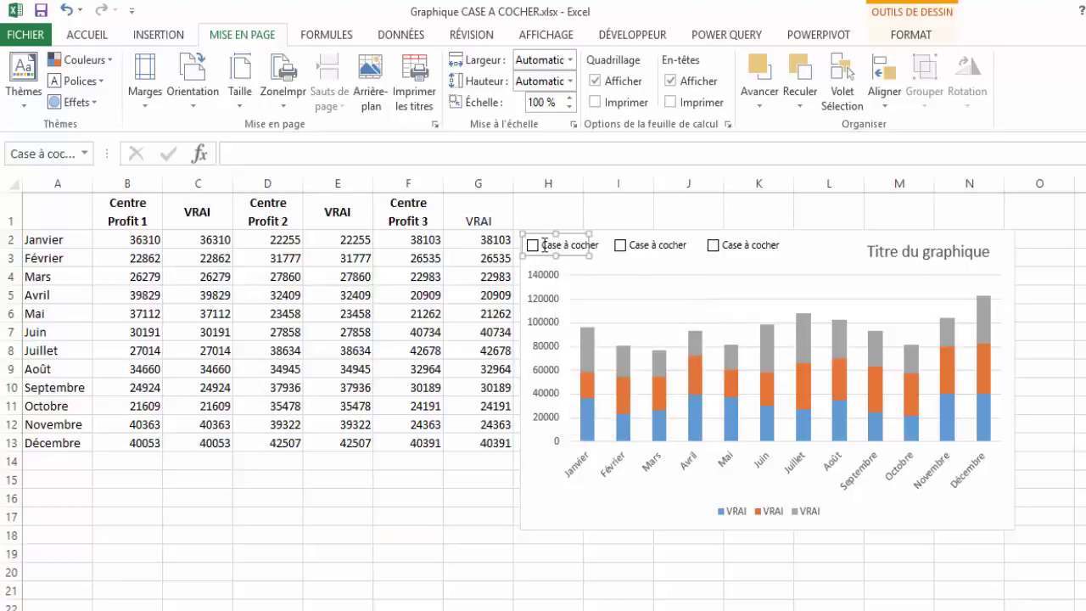
click(544, 245)
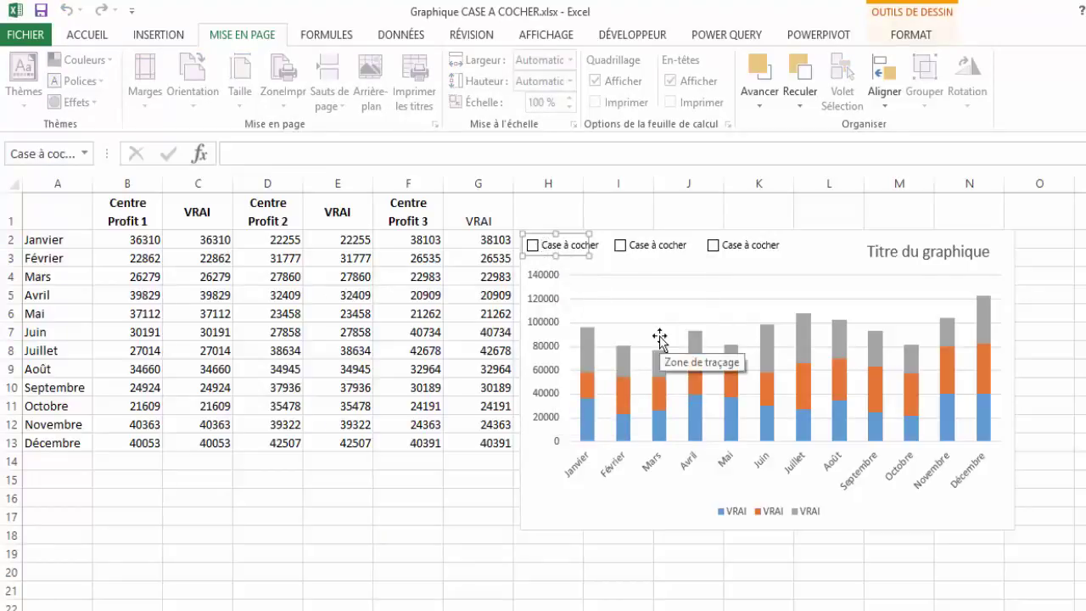
key(Delete)
key(Delete)
key(Delete)
key(Delete)
key(Delete)
key(Delete)
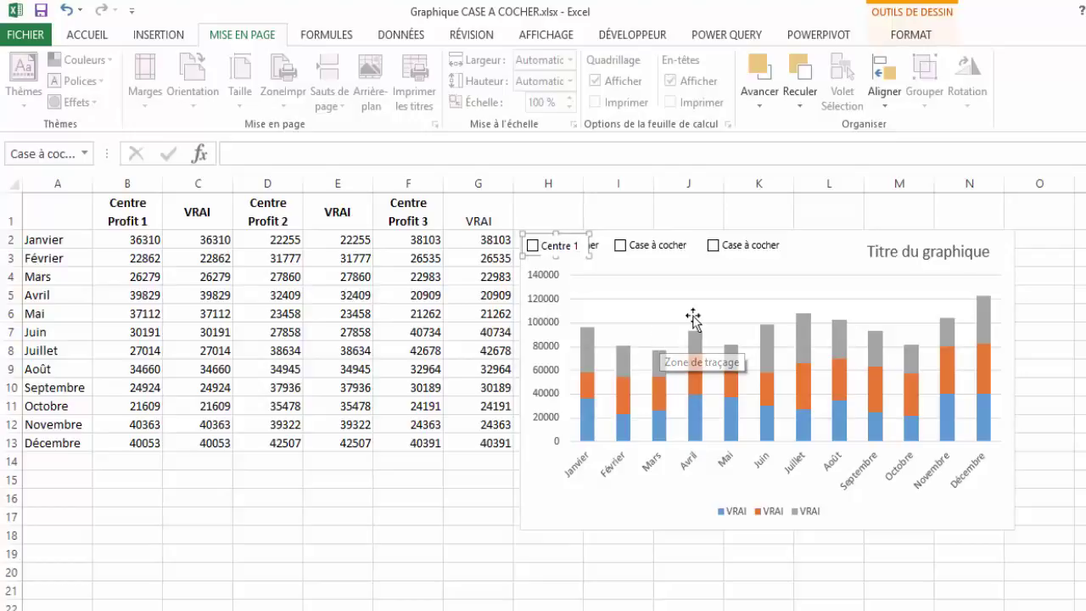
Step: Relabel the second and third checkboxes Centre 2 and Centre 3
right_click(661, 252)
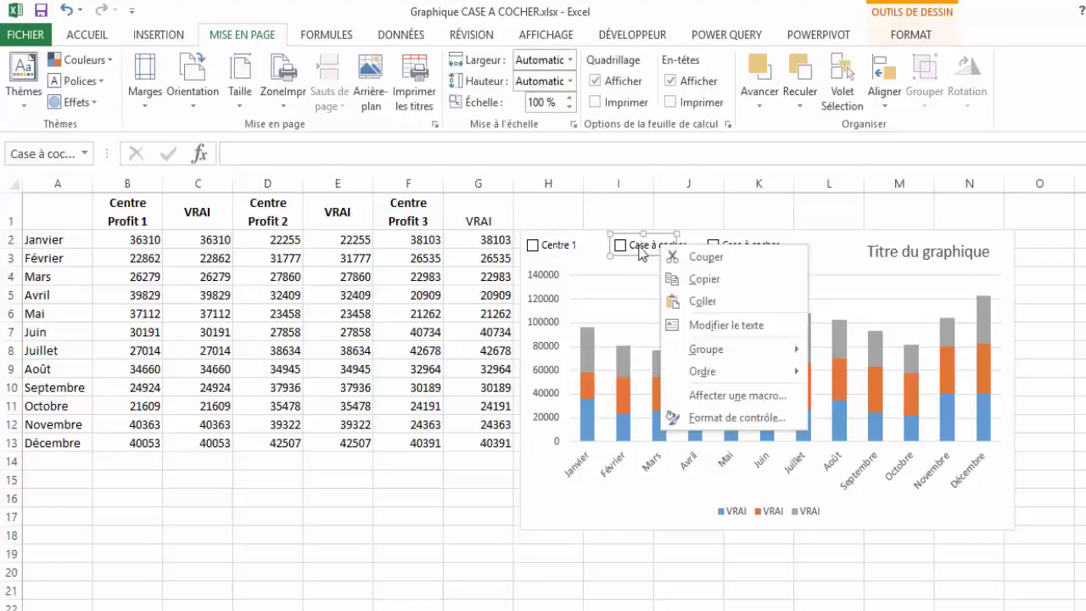
key(Escape)
key(Delete)
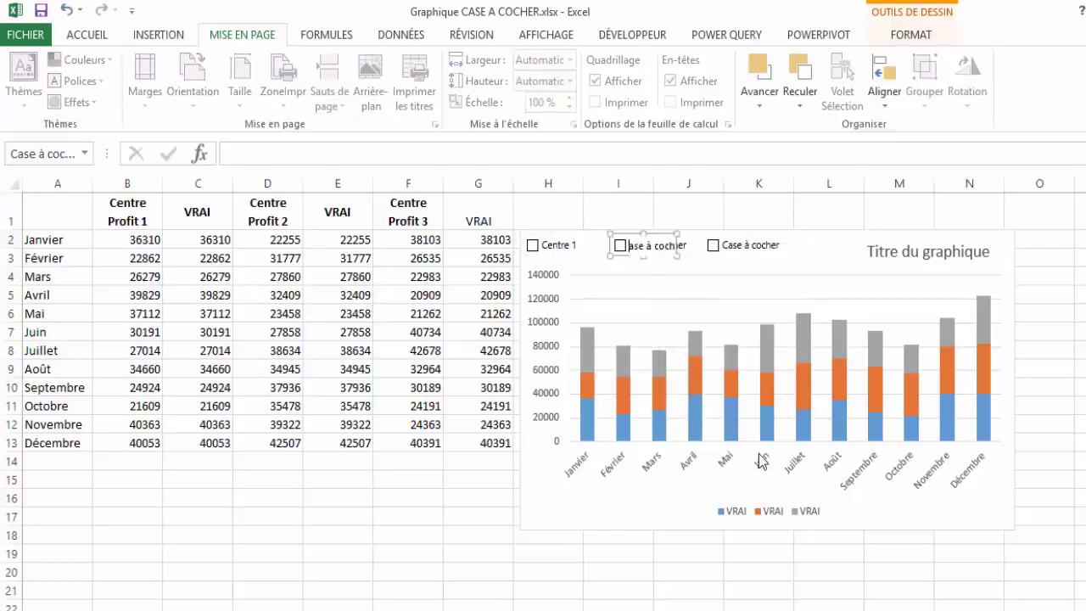
key(Delete)
key(Delete)
key(Delete)
key(Delete)
key(Delete)
key(Delete)
text(Centre 2)
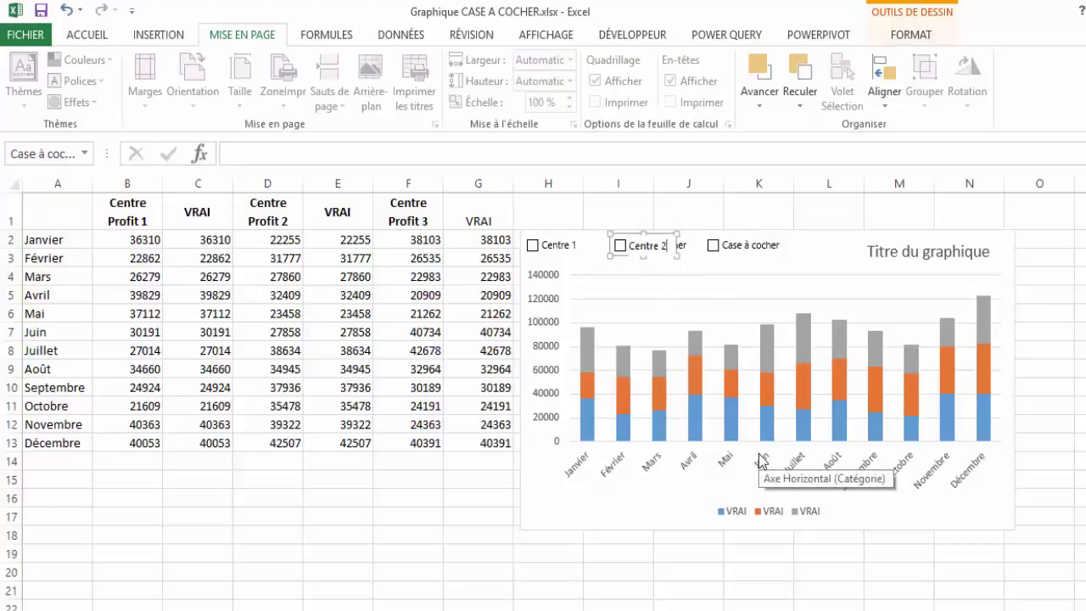
right_click(743, 247)
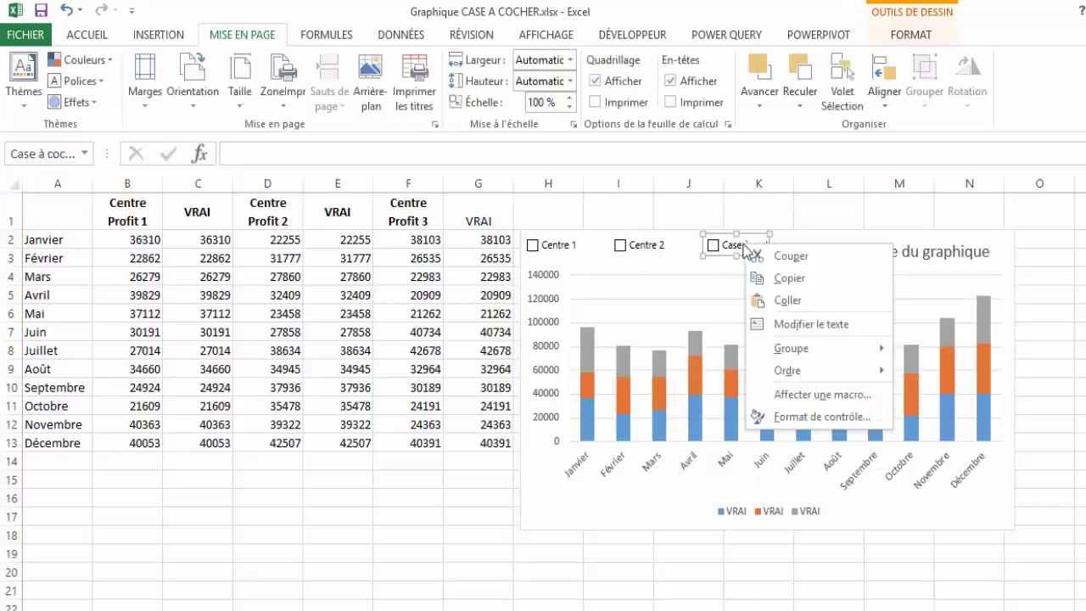
click(725, 248)
click(727, 248)
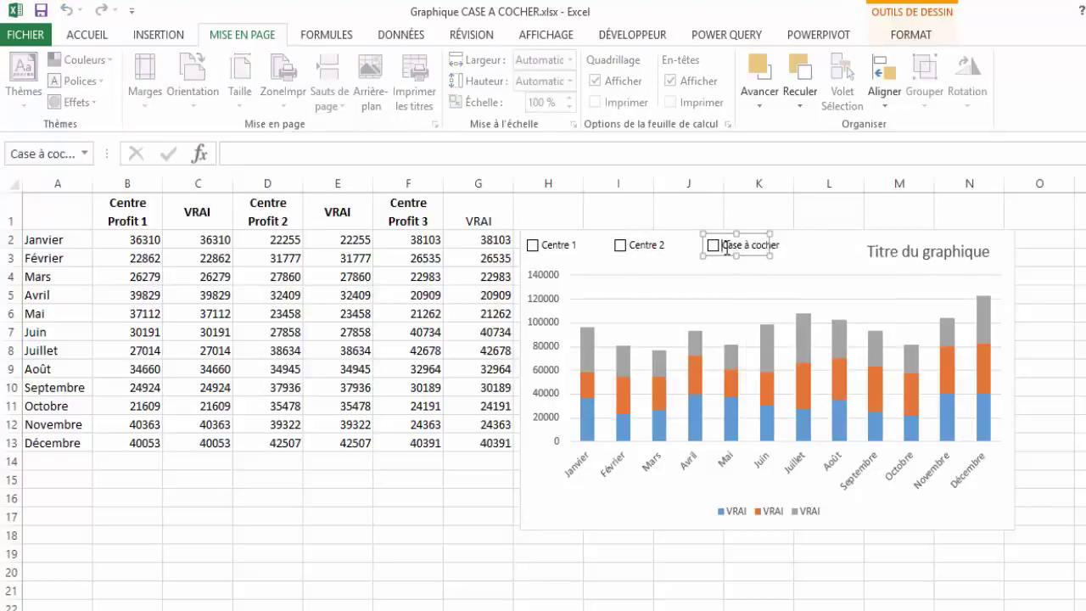
key(Delete)
key(Delete)
key(Delete)
key(Delete)
key(Delete)
key(Delete)
text(Centre 3)
click(1077, 331)
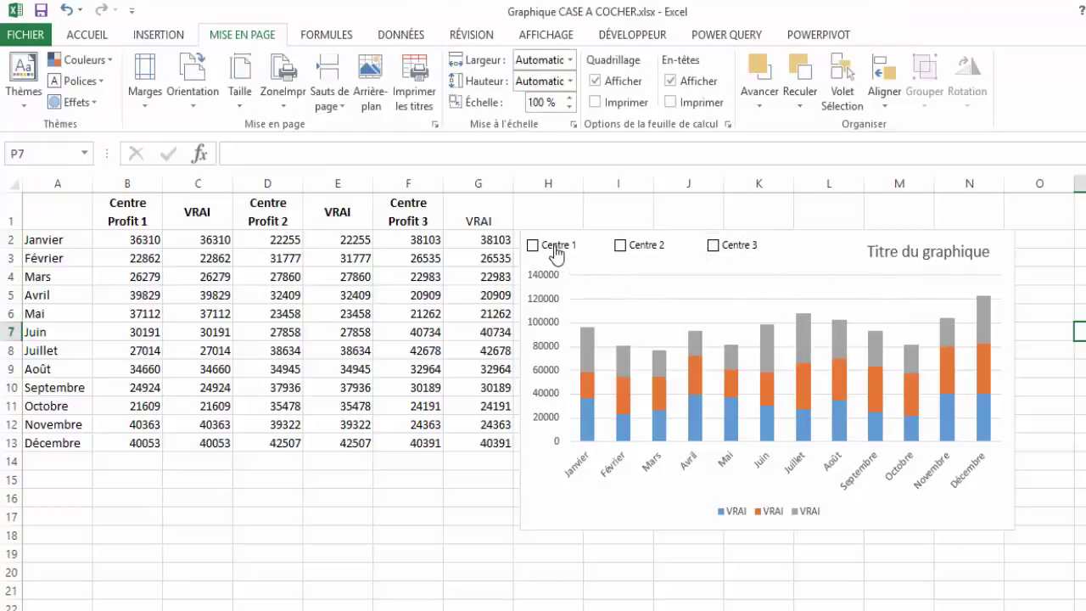
Step: Link the Centre 1 checkbox to cell C1 with 3D shading
right_click(555, 246)
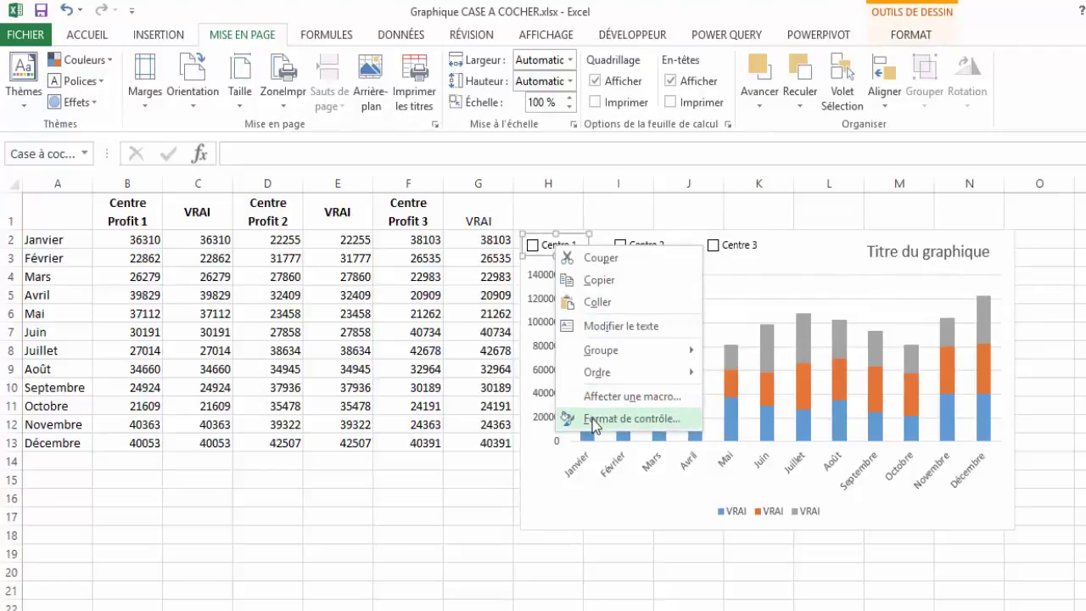
click(594, 424)
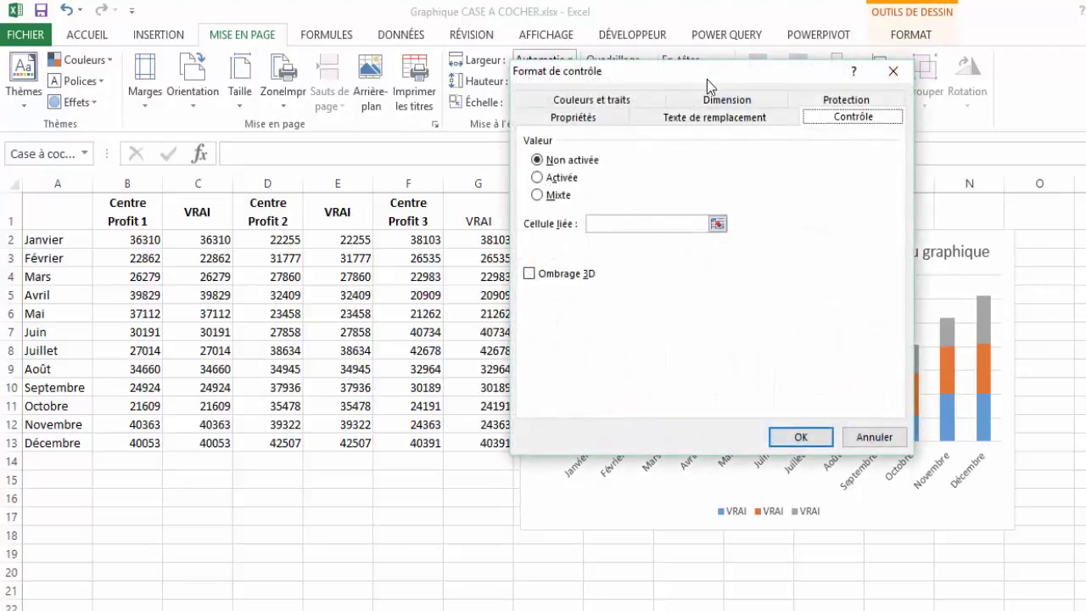
drag(707, 79, 911, 133)
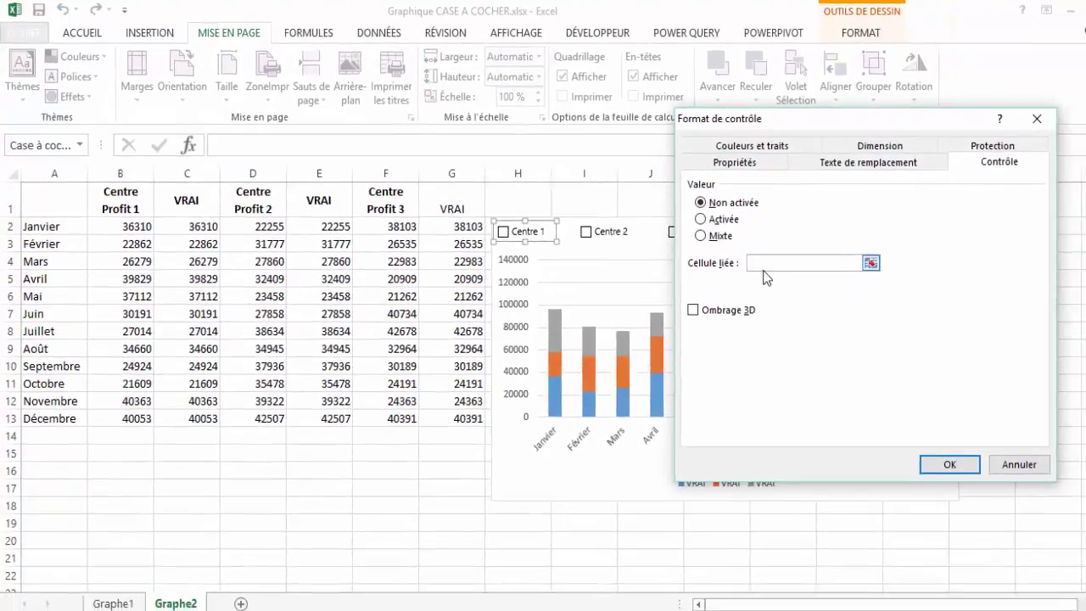
click(763, 266)
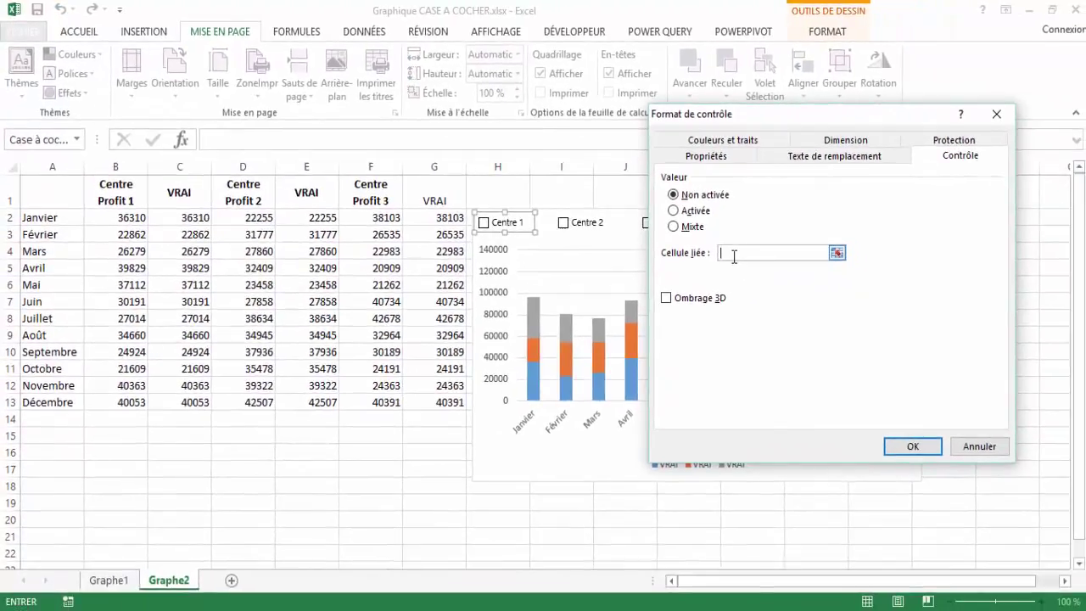
click(185, 195)
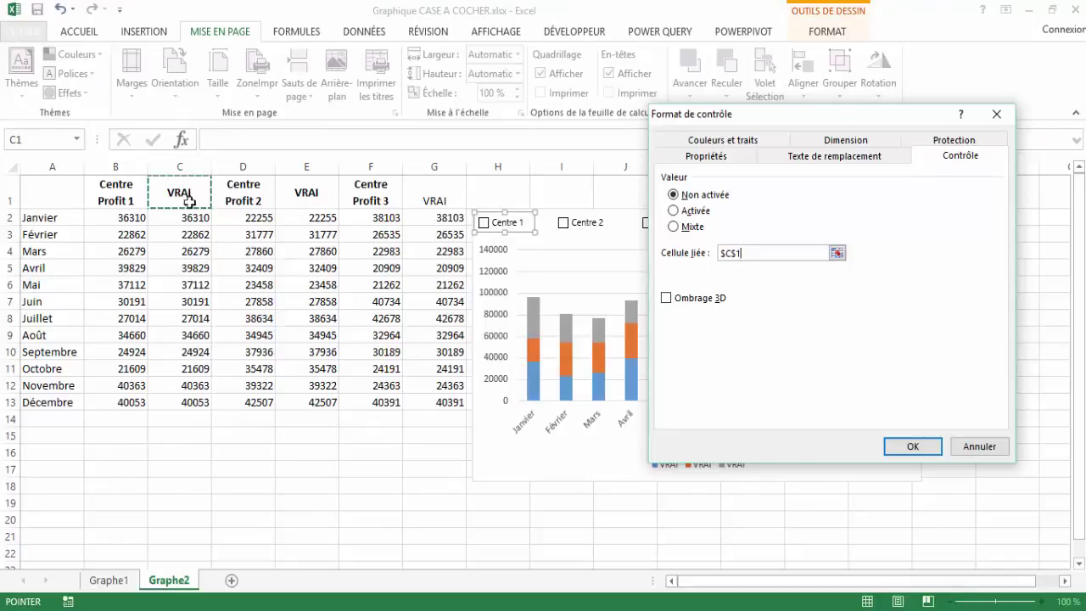
click(667, 299)
click(912, 447)
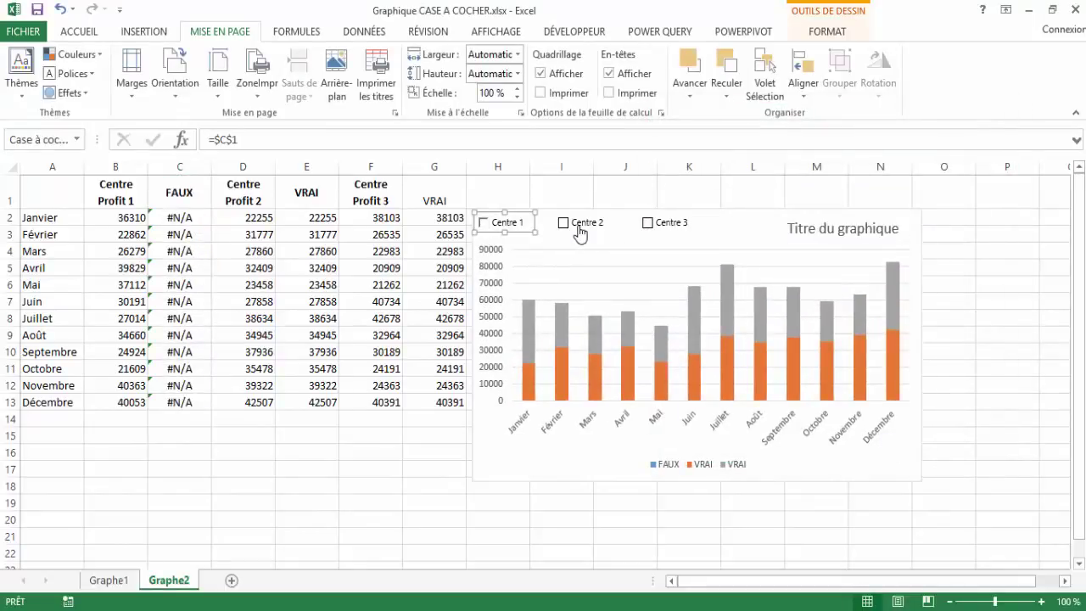
Step: Link the Centre 2 checkbox to cell E1 with 3D shading
right_click(579, 231)
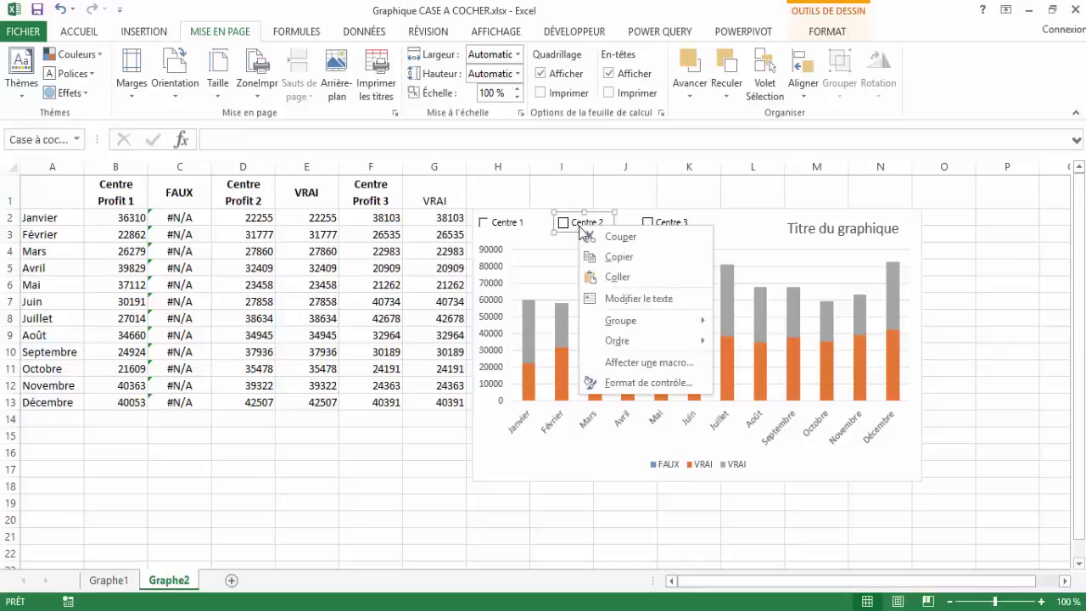
click(617, 386)
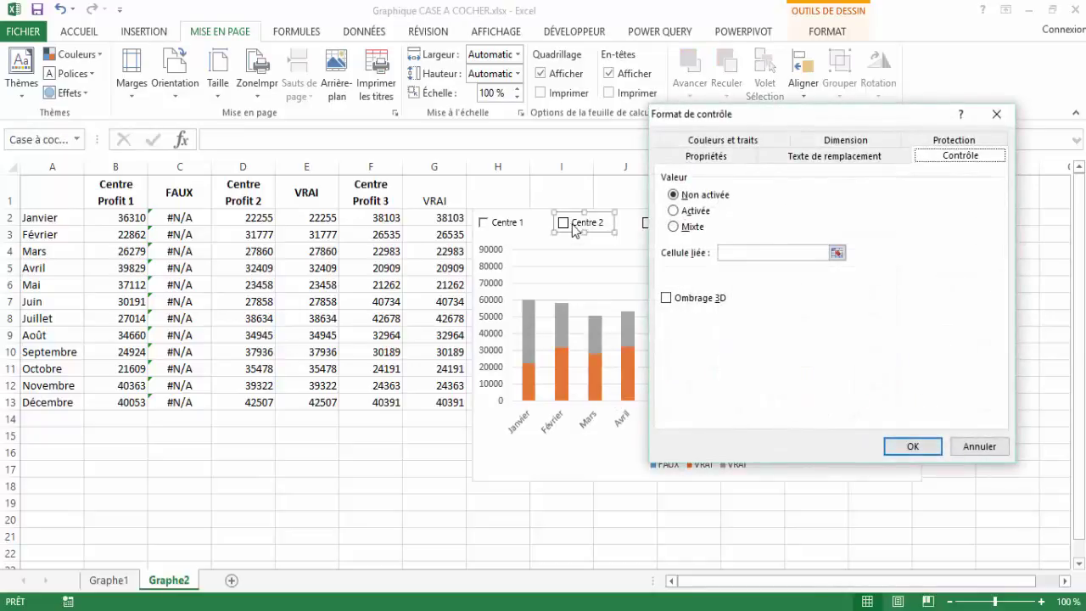
click(726, 252)
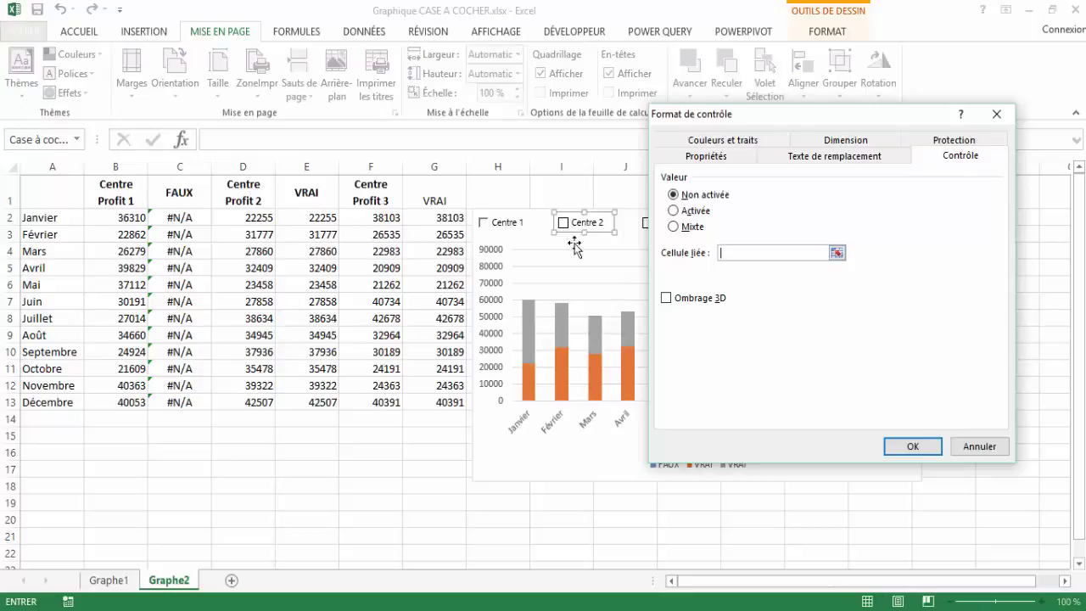
click(315, 194)
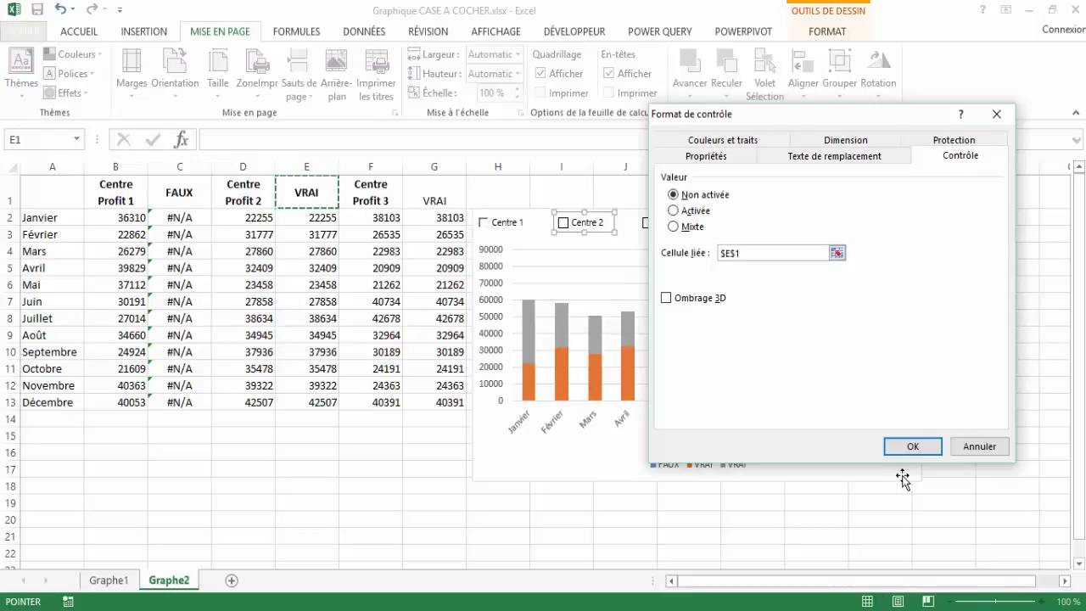
click(667, 298)
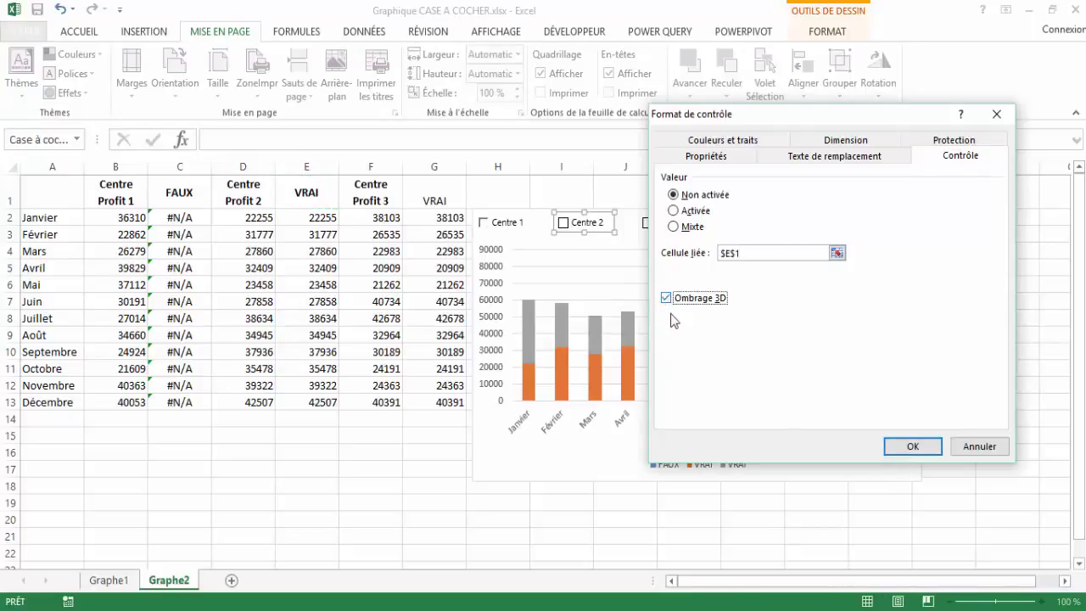
click(912, 447)
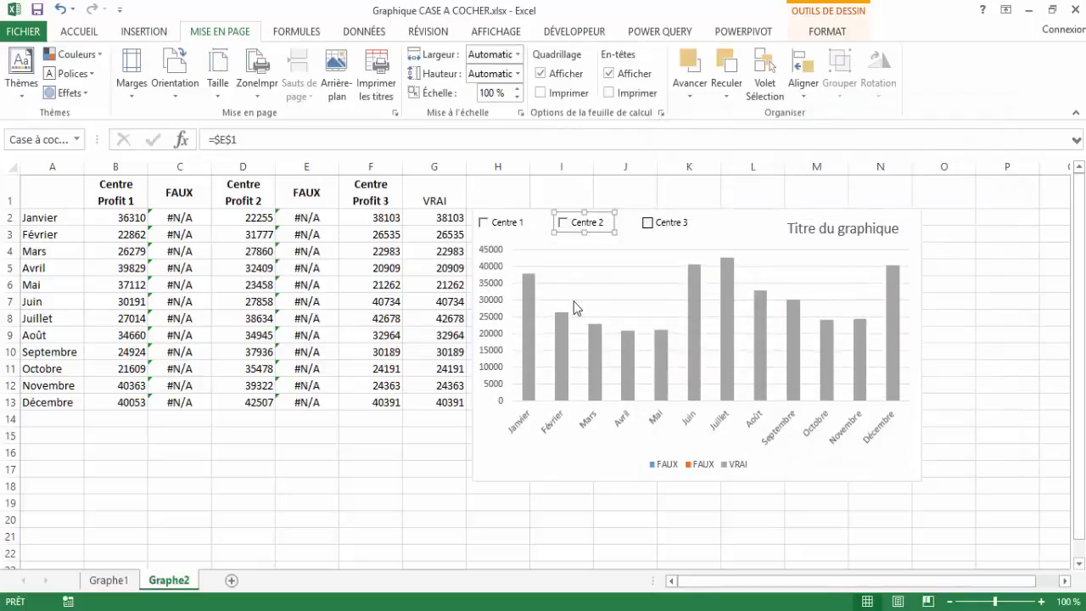
Step: Link the Centre 3 checkbox to cell G1 with 3D shading
right_click(662, 227)
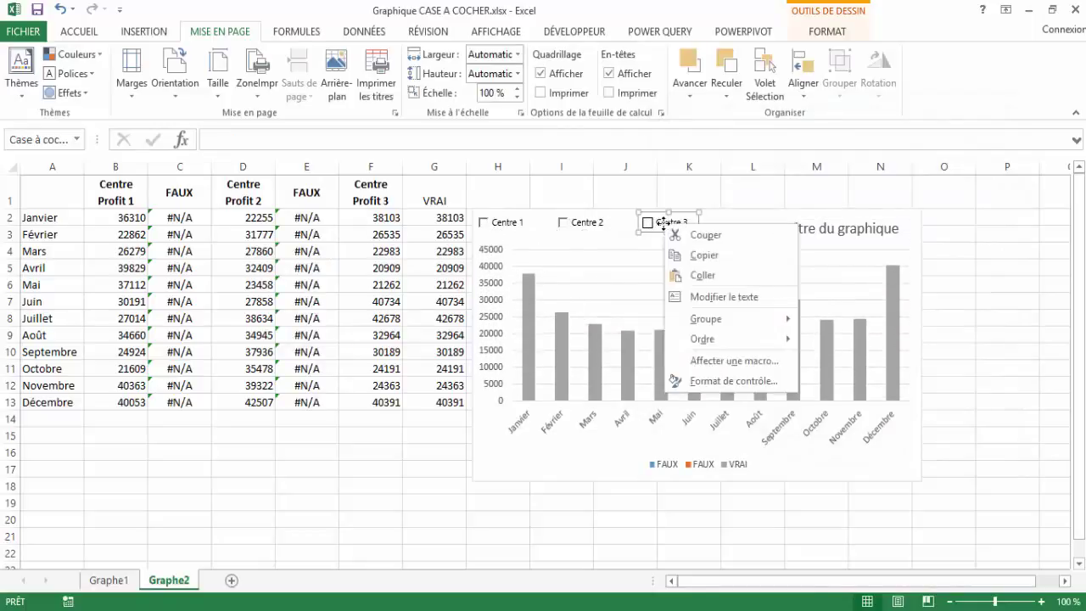
click(689, 381)
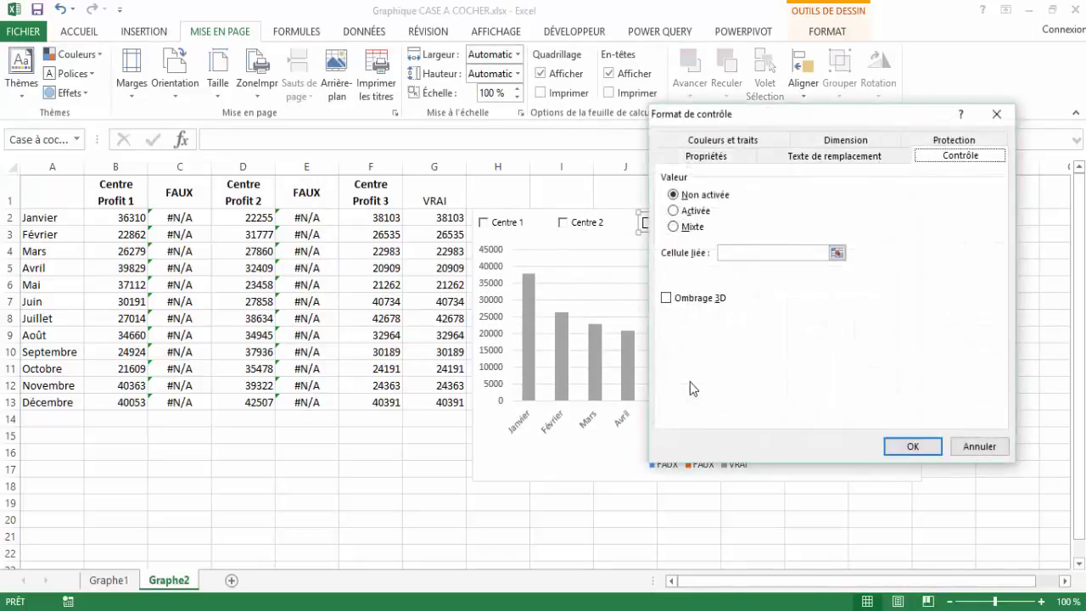
click(733, 252)
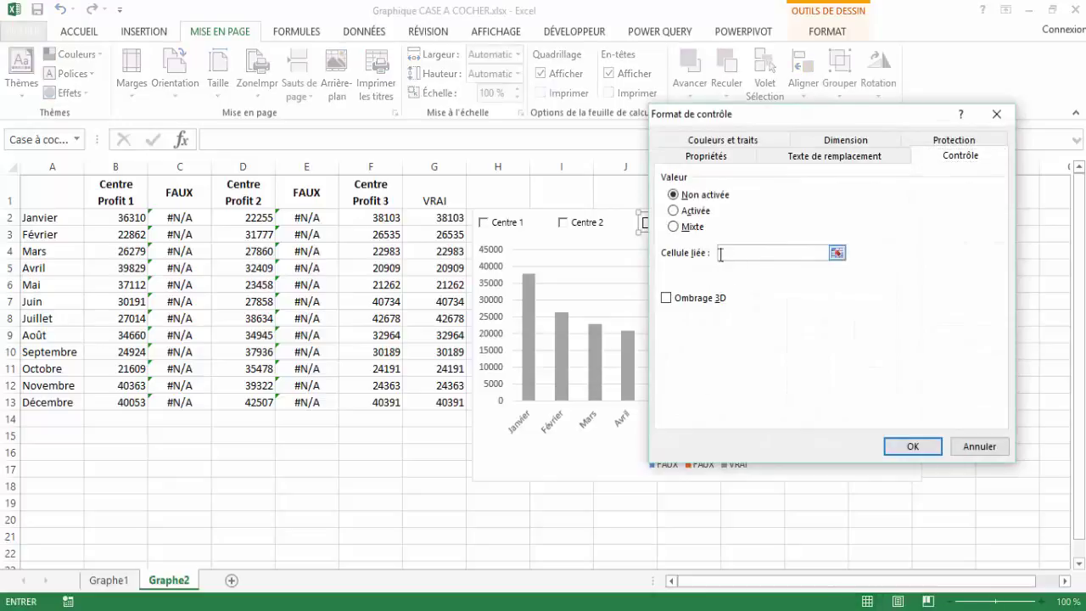
click(439, 196)
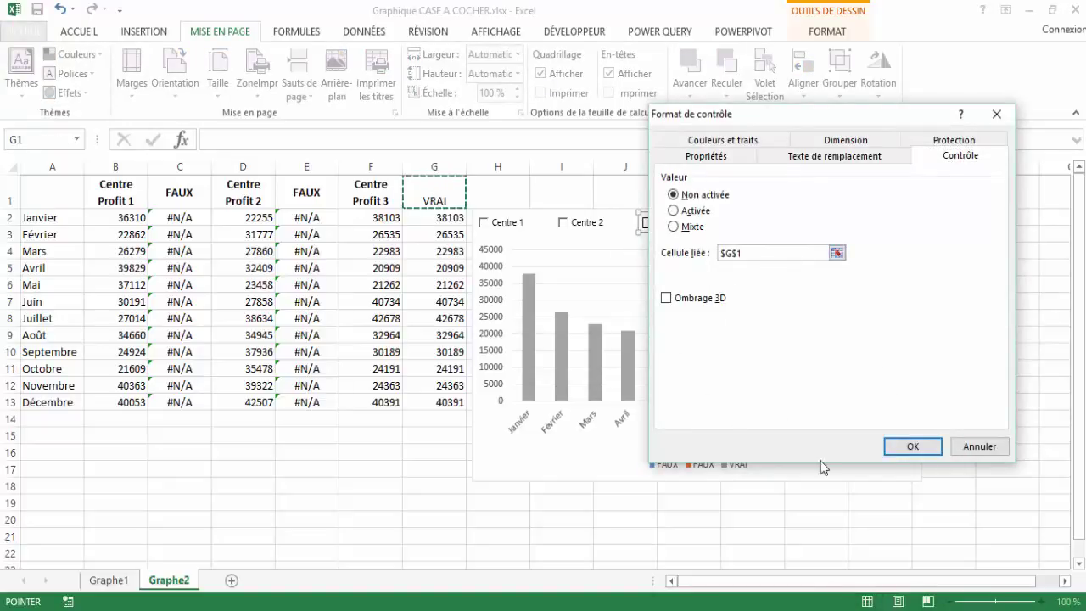
click(666, 298)
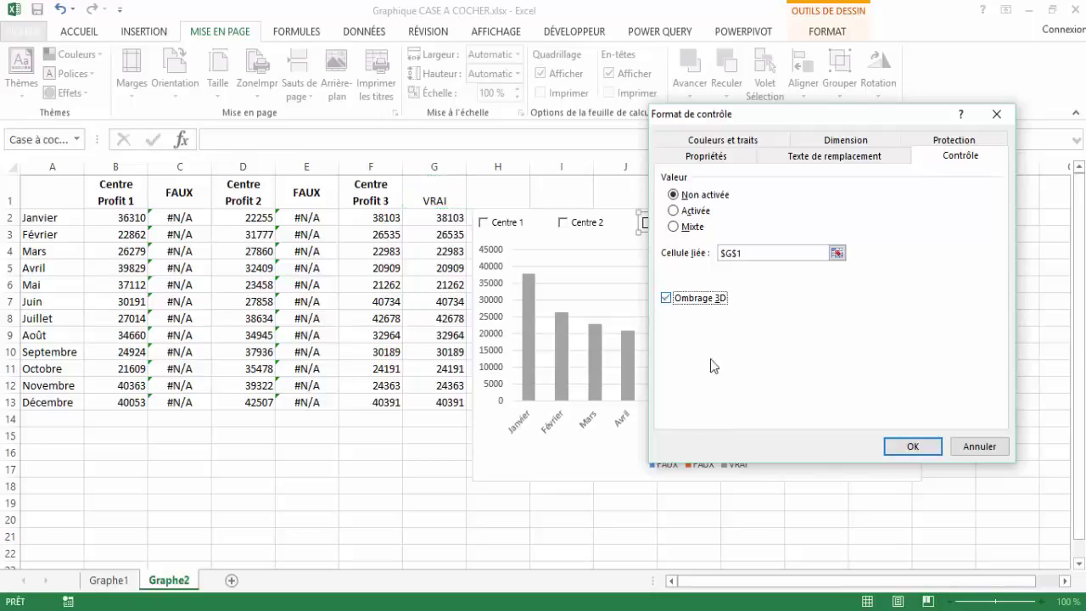
click(915, 447)
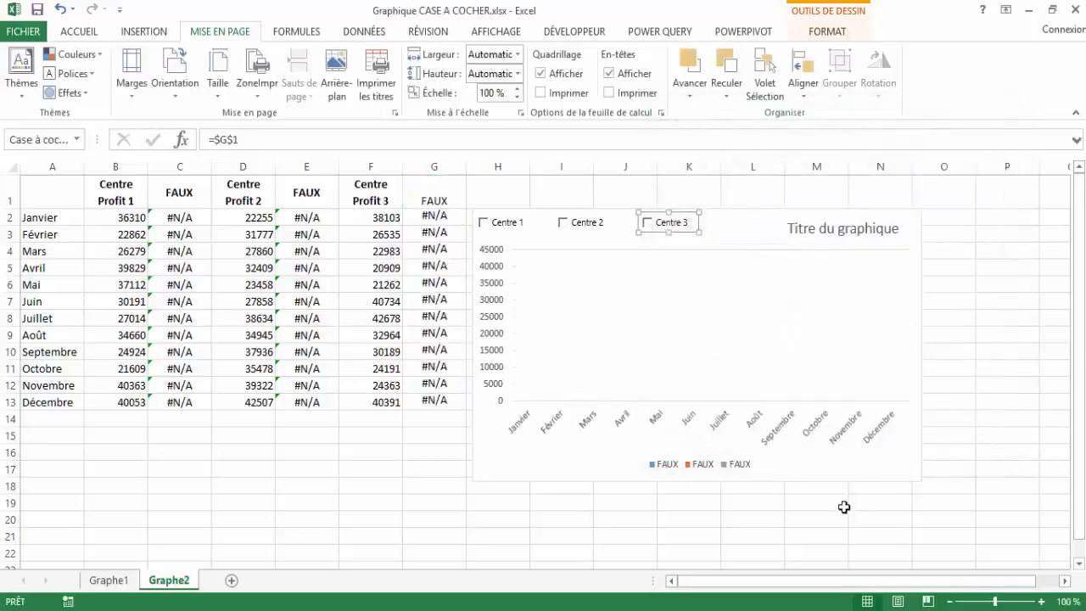
Step: Tick Centre 1 to plot its profit bars, toggle it off and on, then inspect C2's formula
click(484, 224)
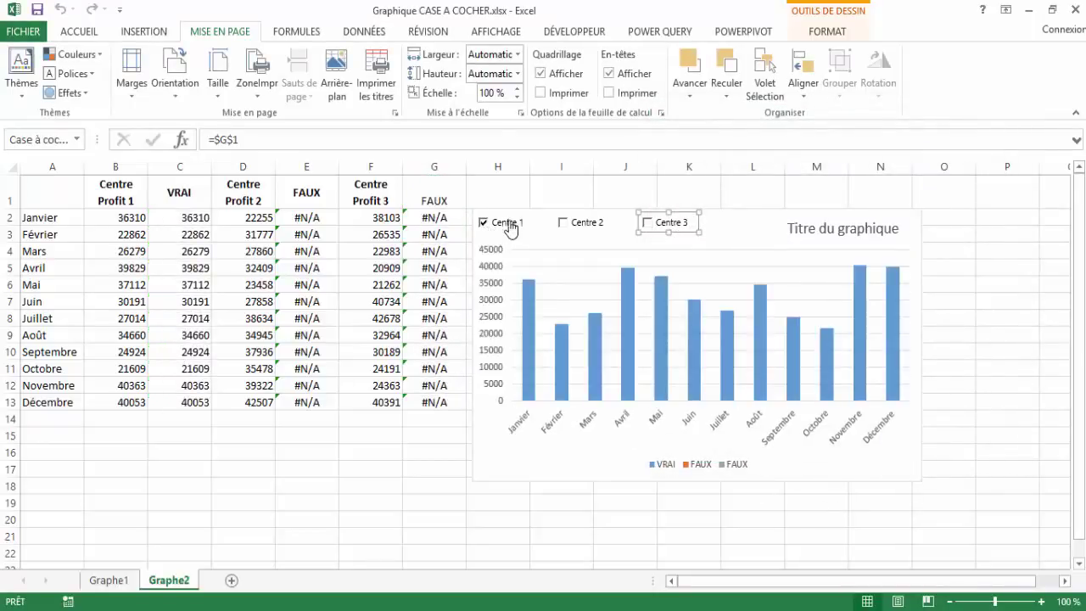
mouse_move(571, 346)
click(486, 226)
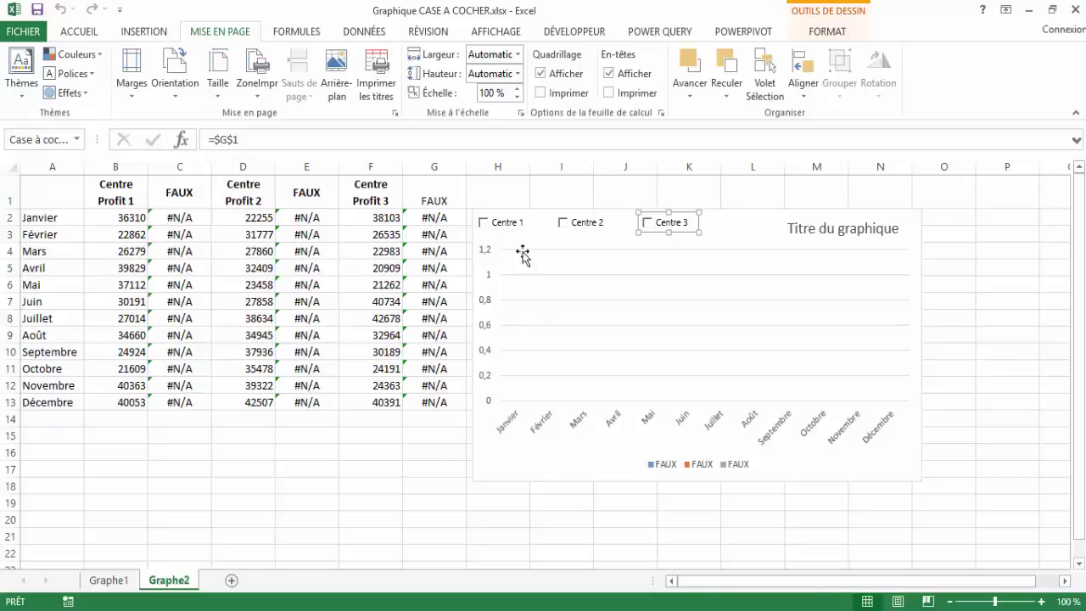
click(484, 225)
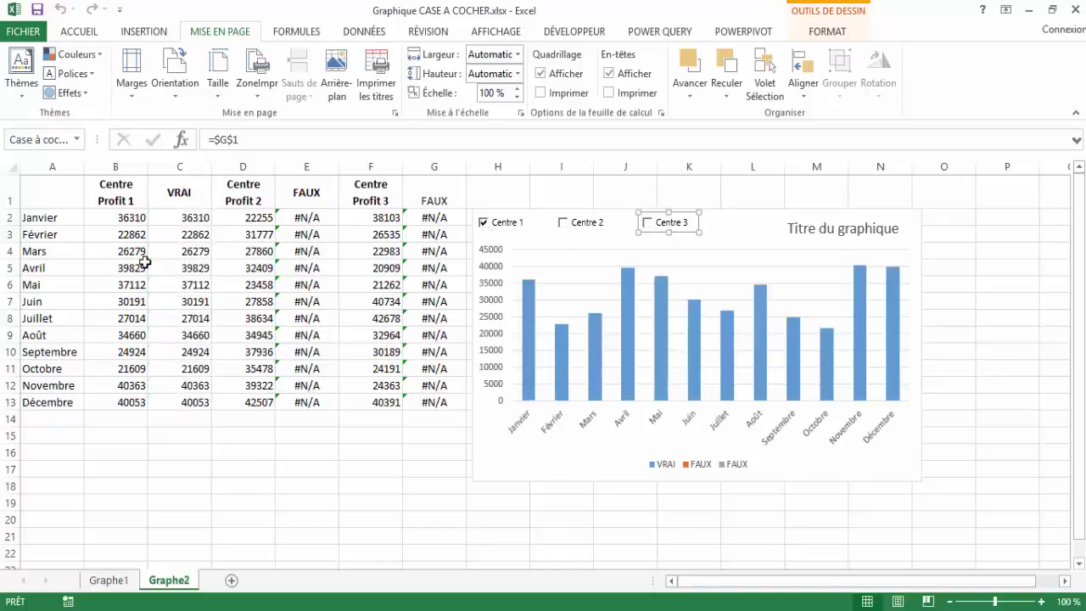
click(186, 218)
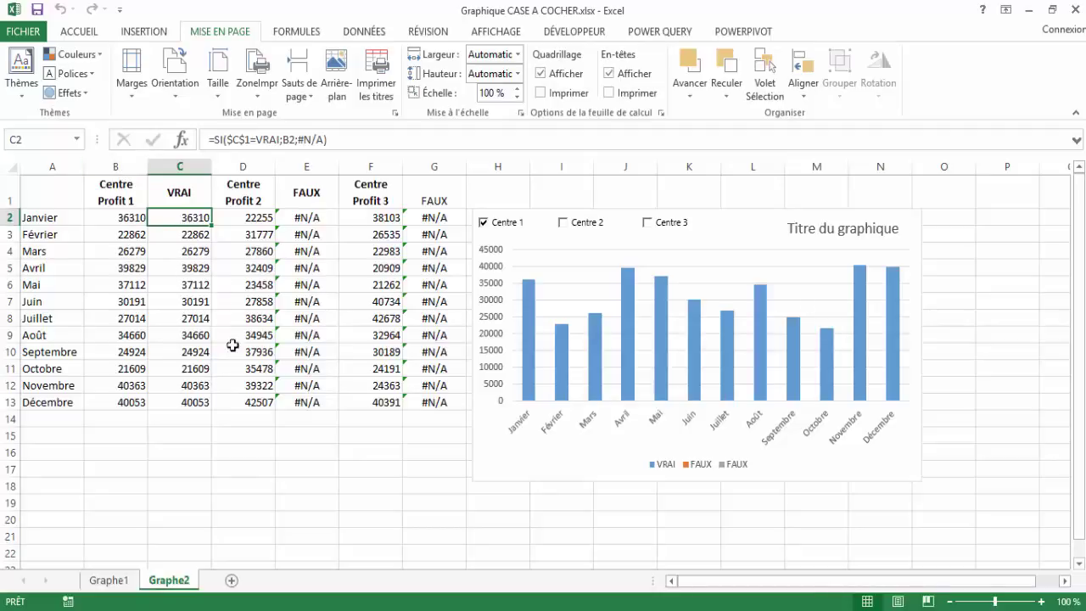
Step: Tick Centre 2 and Centre 3 so their profits stack onto the chart
click(563, 225)
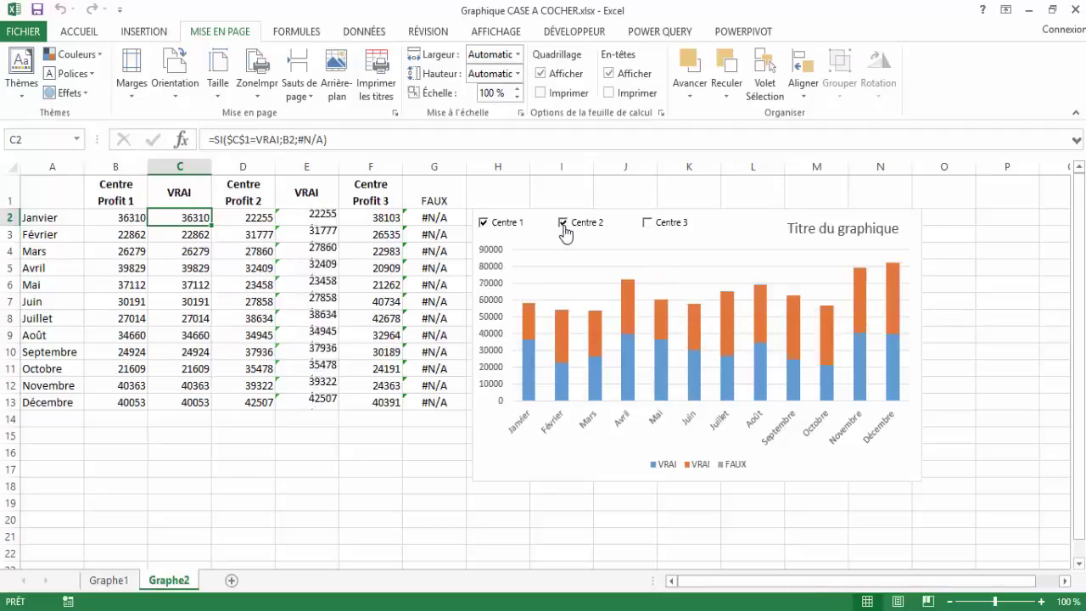
click(648, 225)
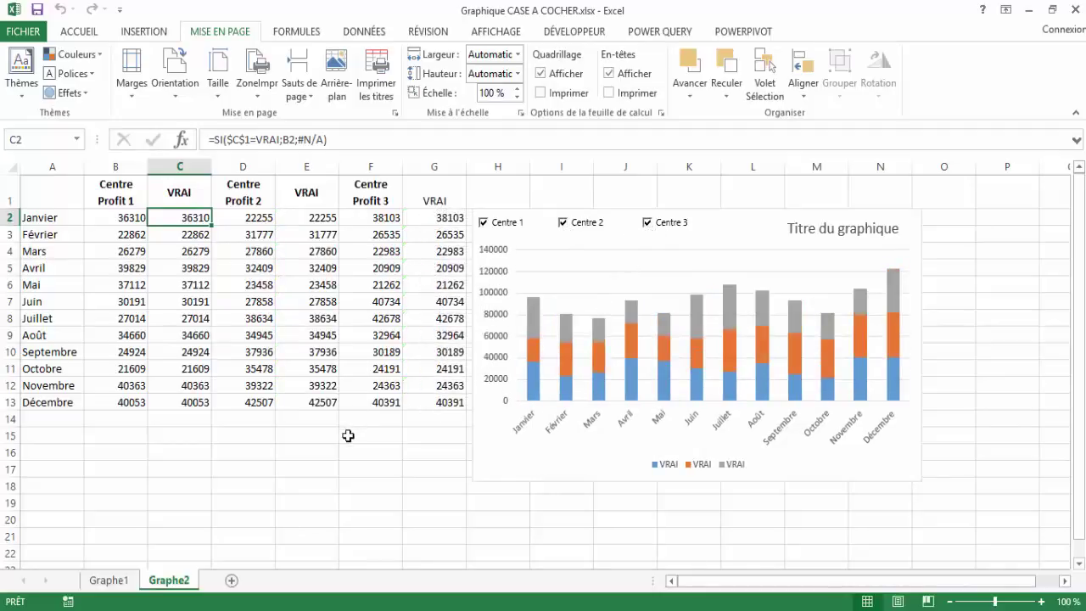
click(188, 487)
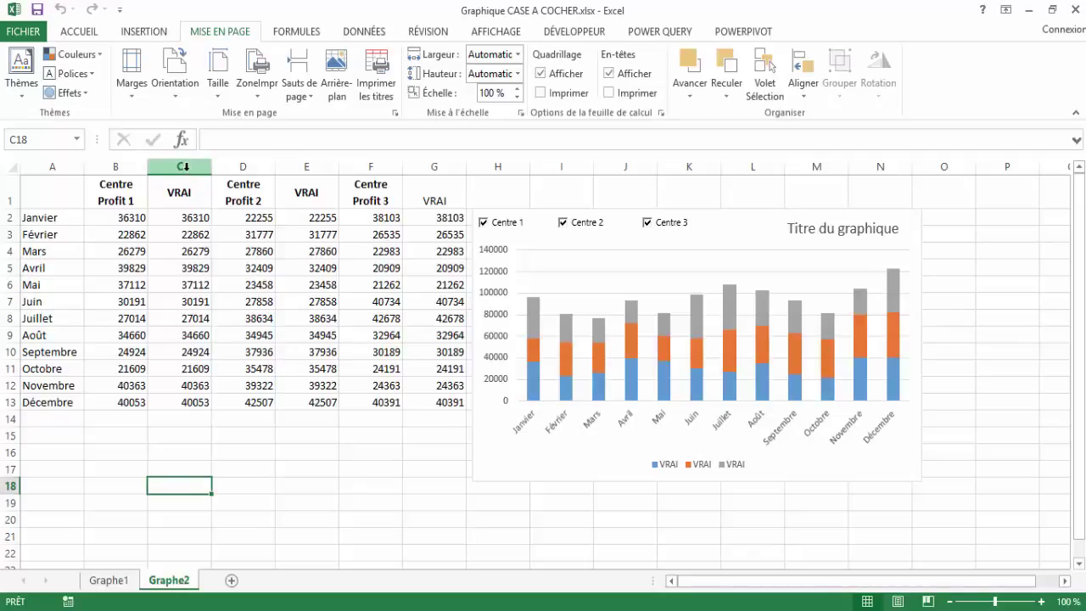
Step: Hide columns C, E and G, then undo to bring them back
click(185, 167)
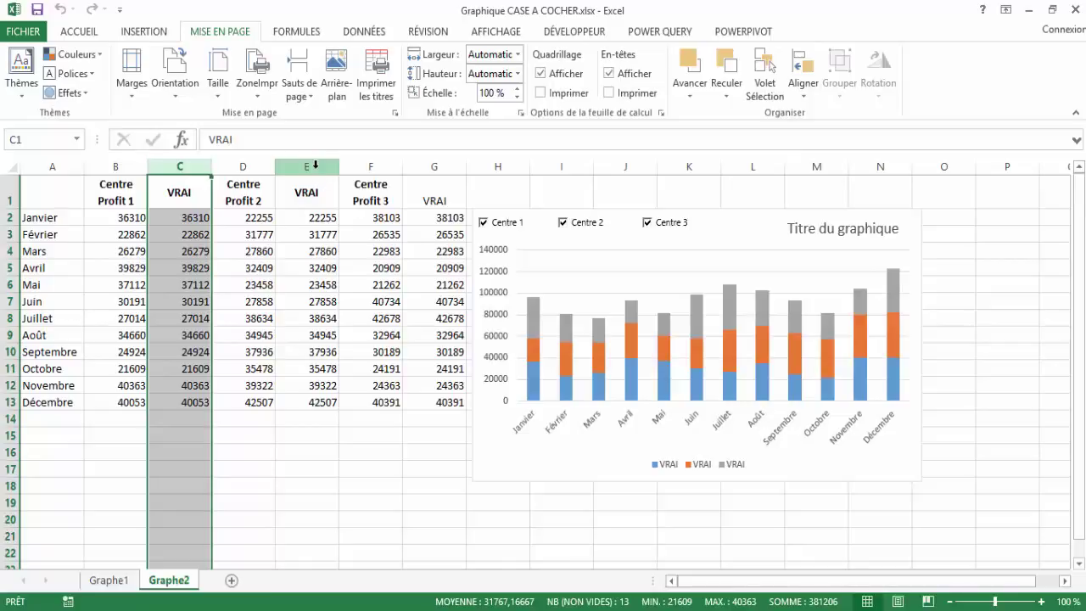
ctrl+click(311, 167)
ctrl+click(439, 163)
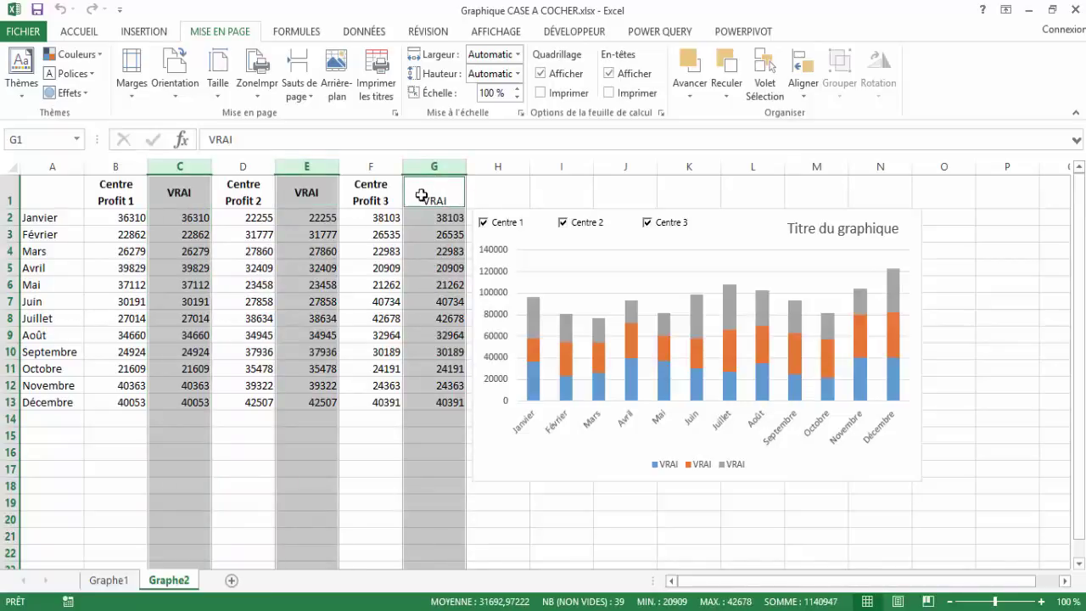
right_click(425, 161)
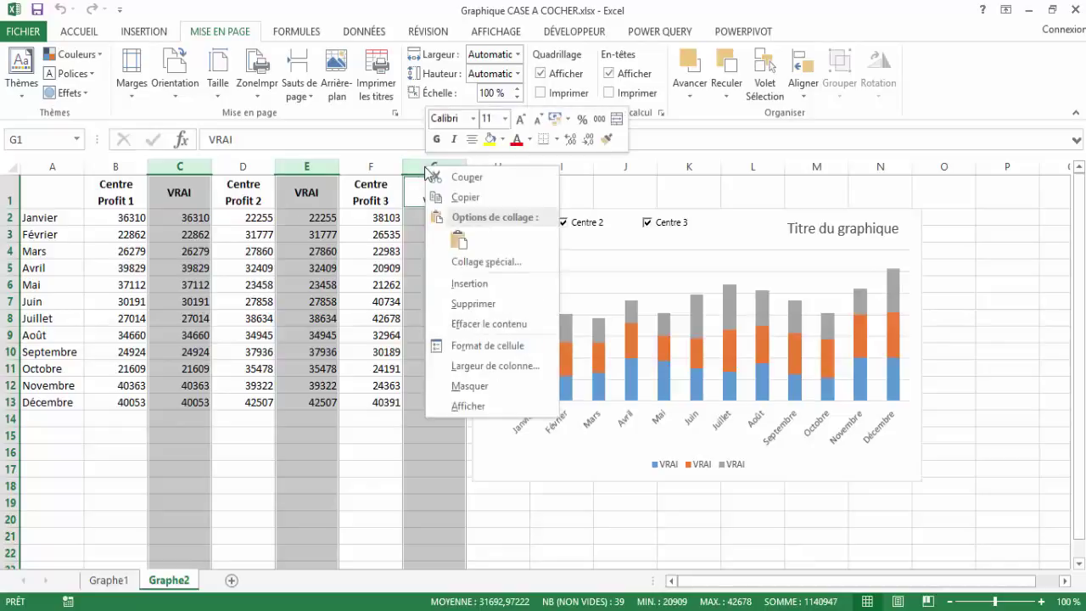
click(469, 386)
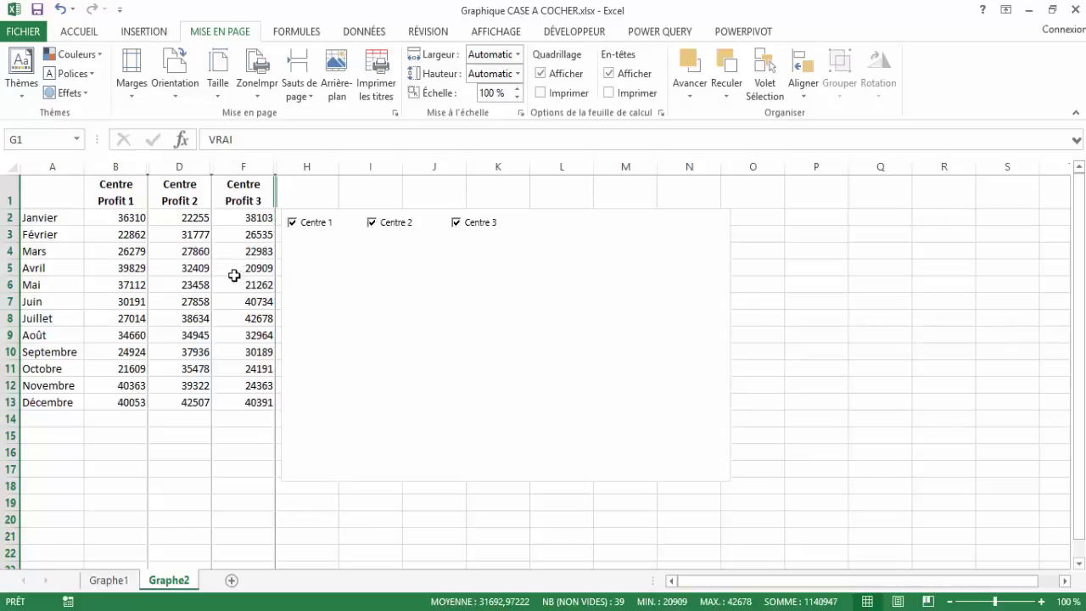
click(59, 8)
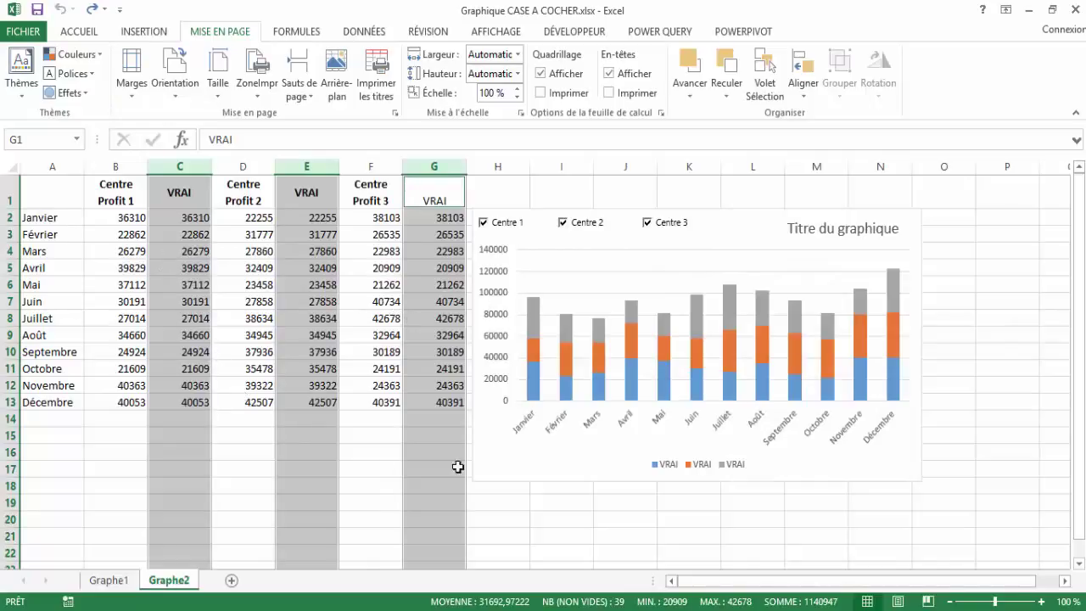
mouse_move(690, 351)
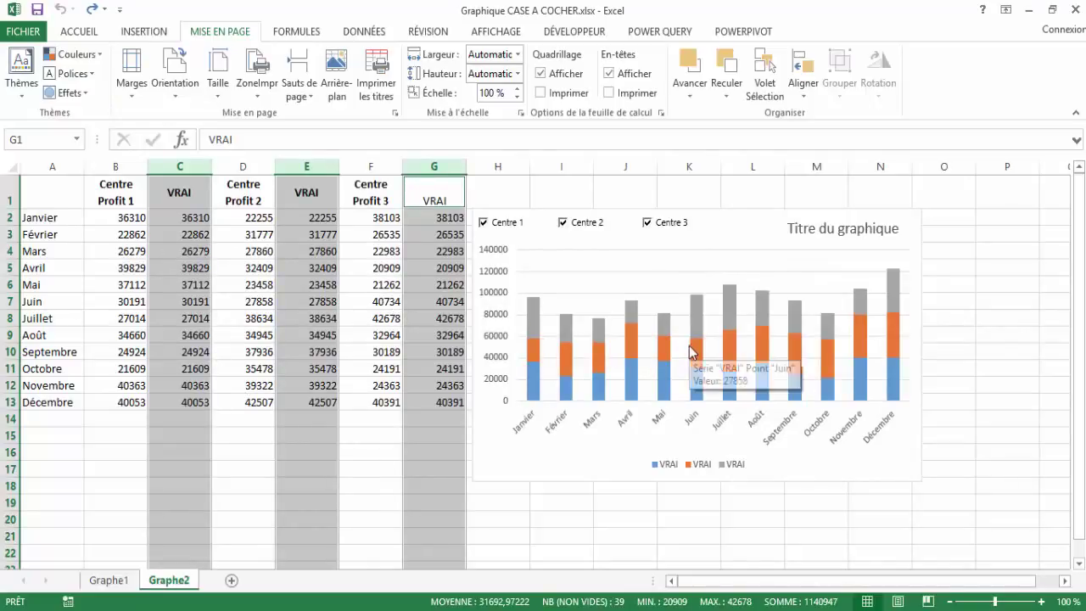
click(226, 449)
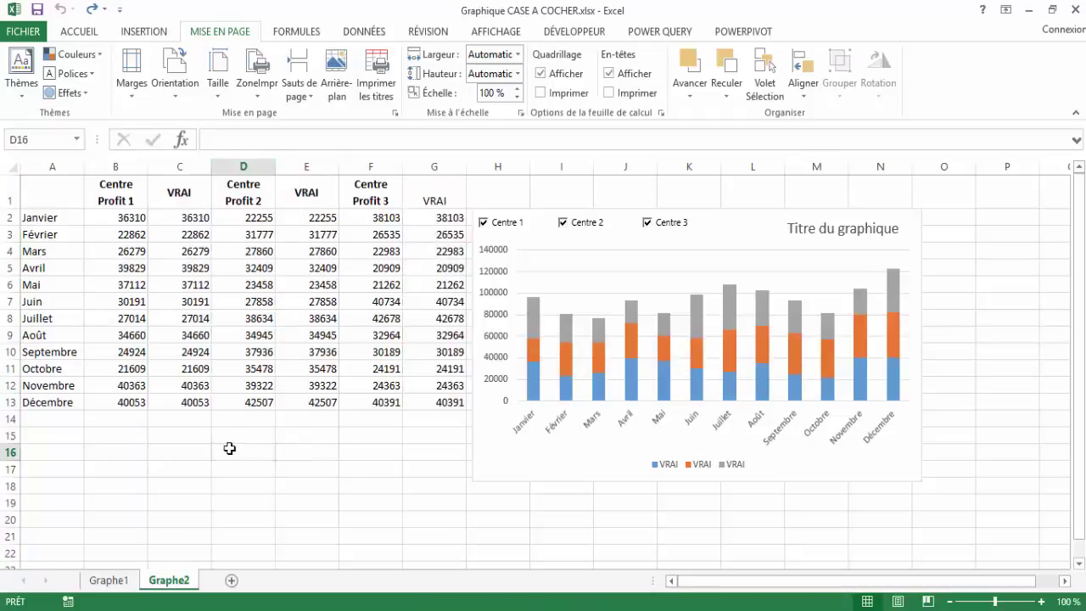
Step: Set the chart's hidden and empty cell option to show data in hidden rows and columns
click(735, 226)
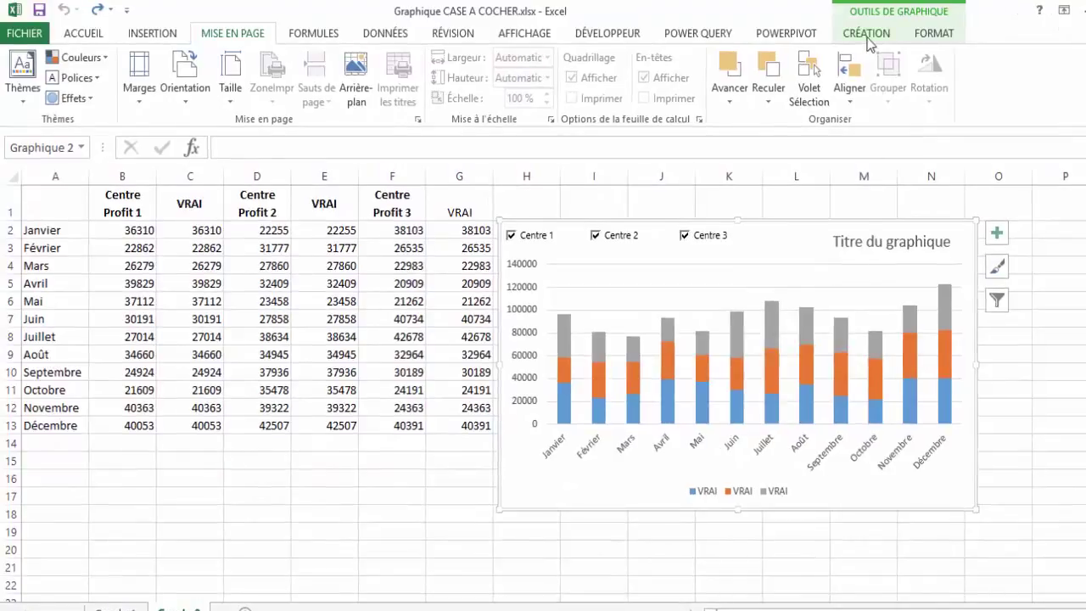
click(866, 36)
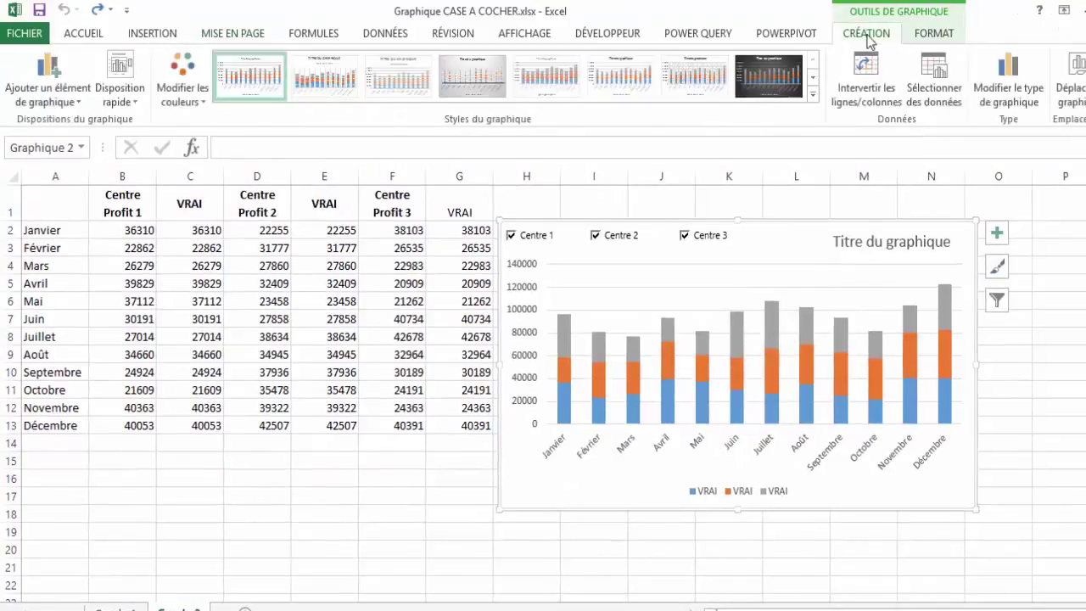
click(933, 77)
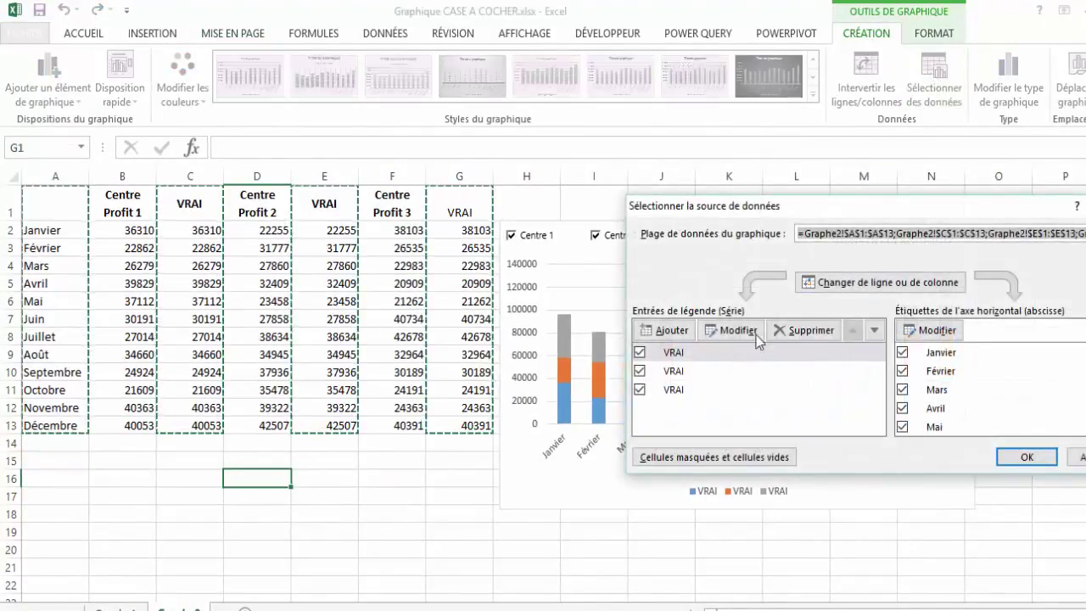
drag(808, 206, 625, 177)
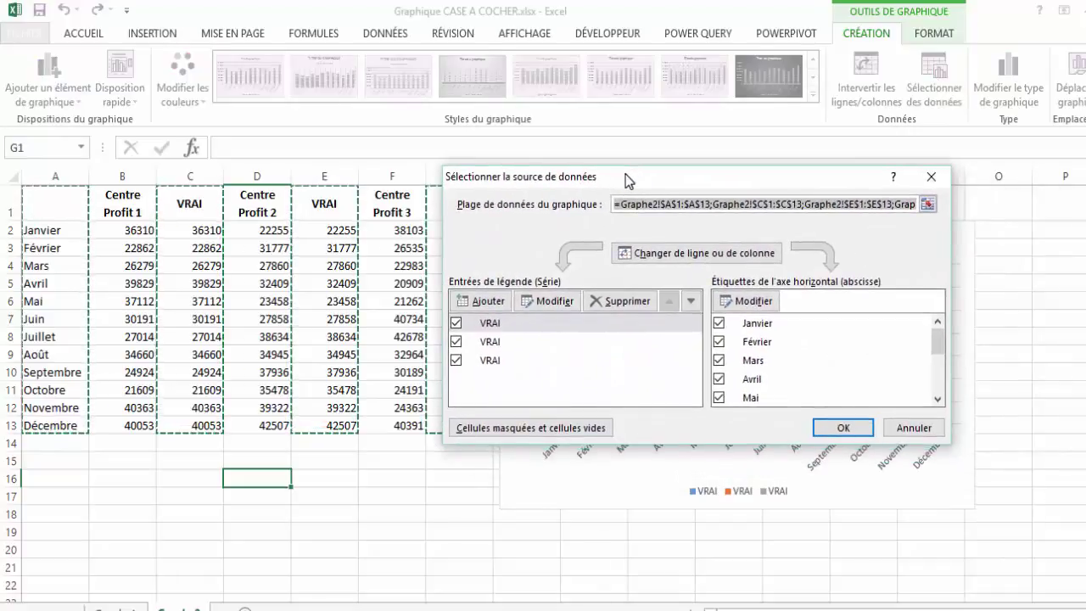
click(529, 428)
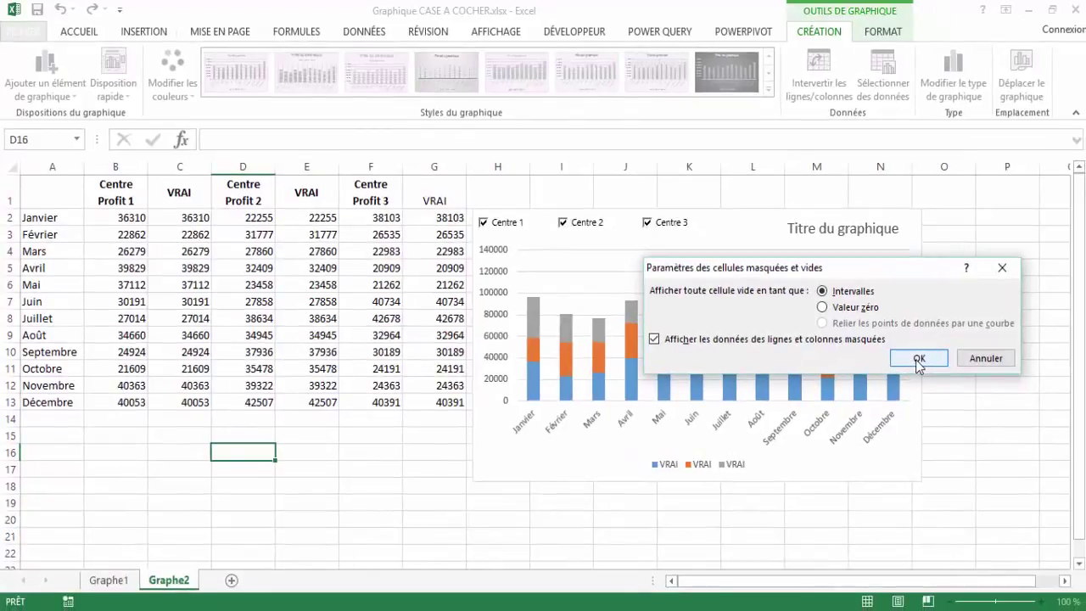
click(918, 359)
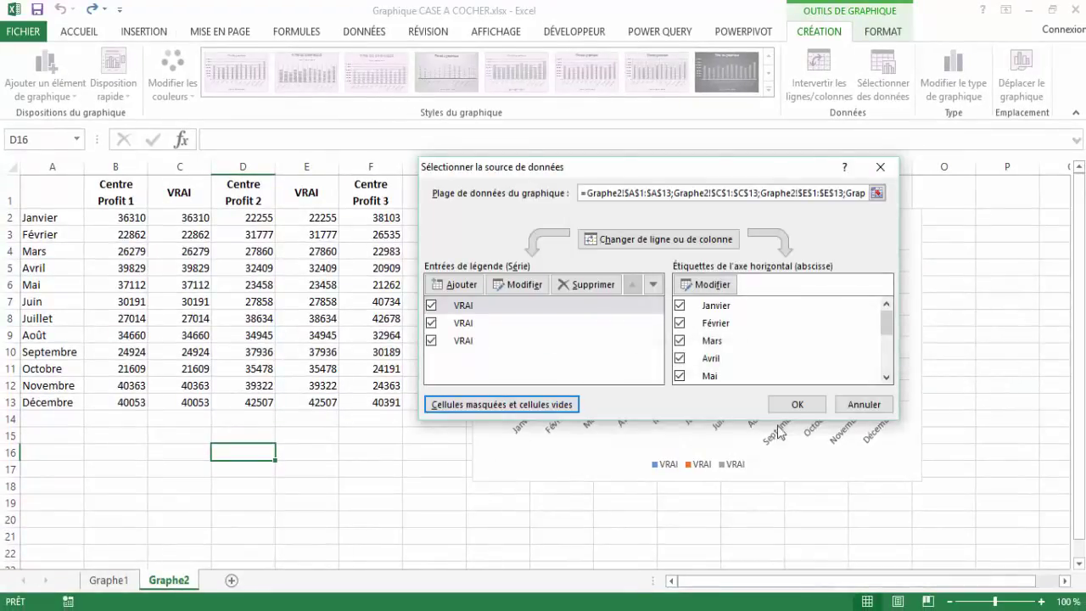
click(800, 407)
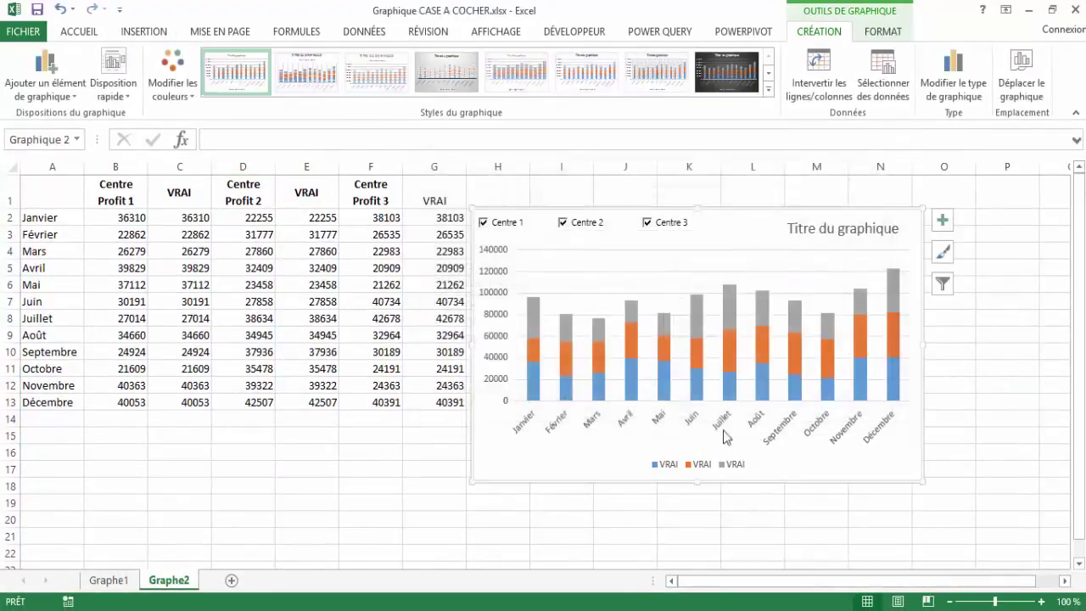
click(182, 167)
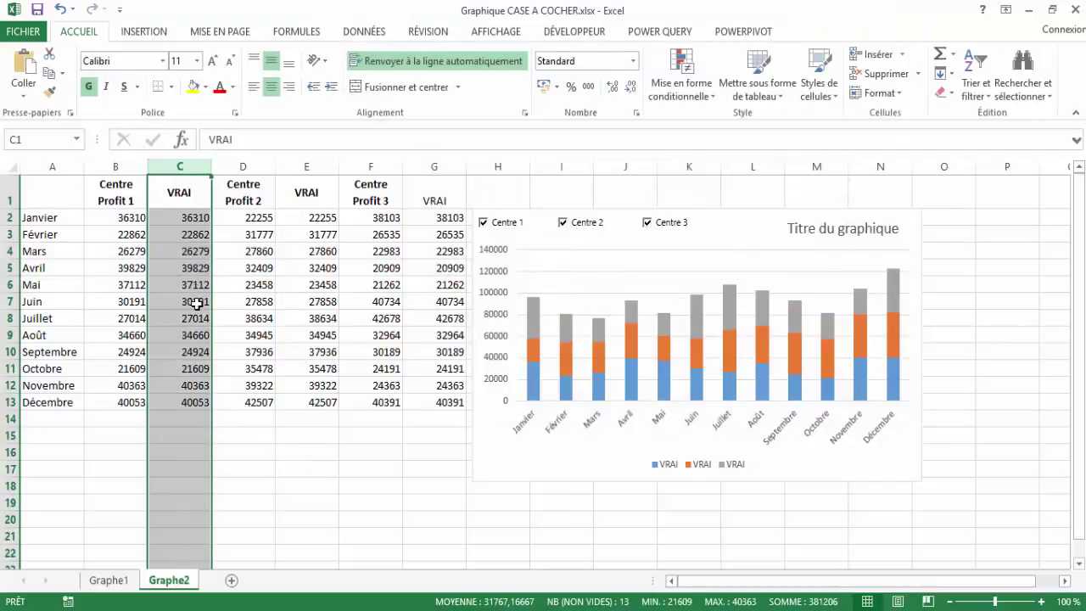
Step: Hide helper columns C, E and G and move the chart right beside the remaining data
ctrl+click(308, 166)
ctrl+click(439, 165)
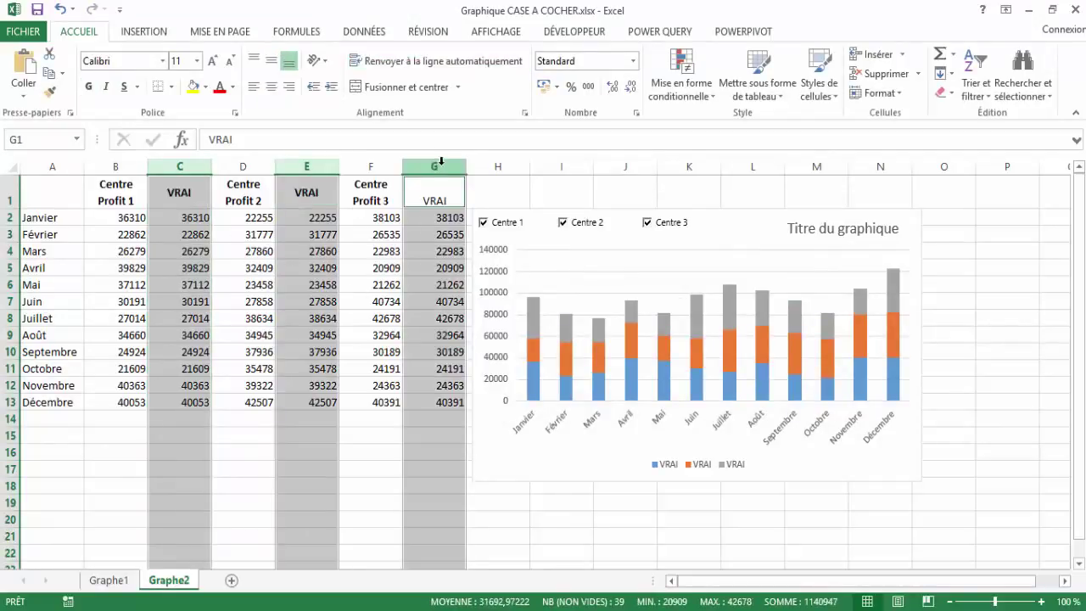
right_click(441, 163)
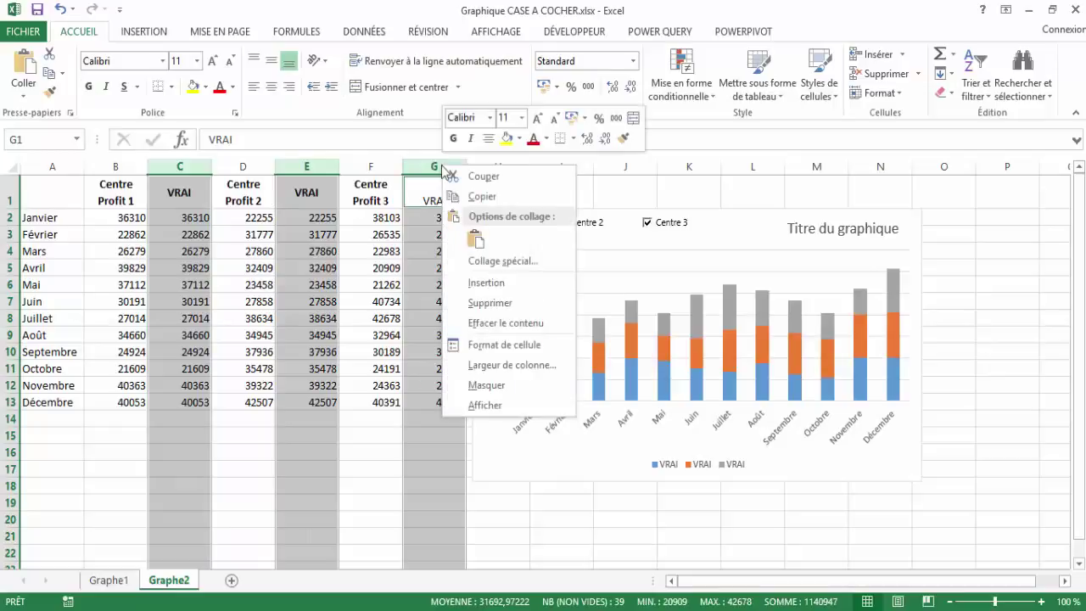
click(484, 384)
click(189, 449)
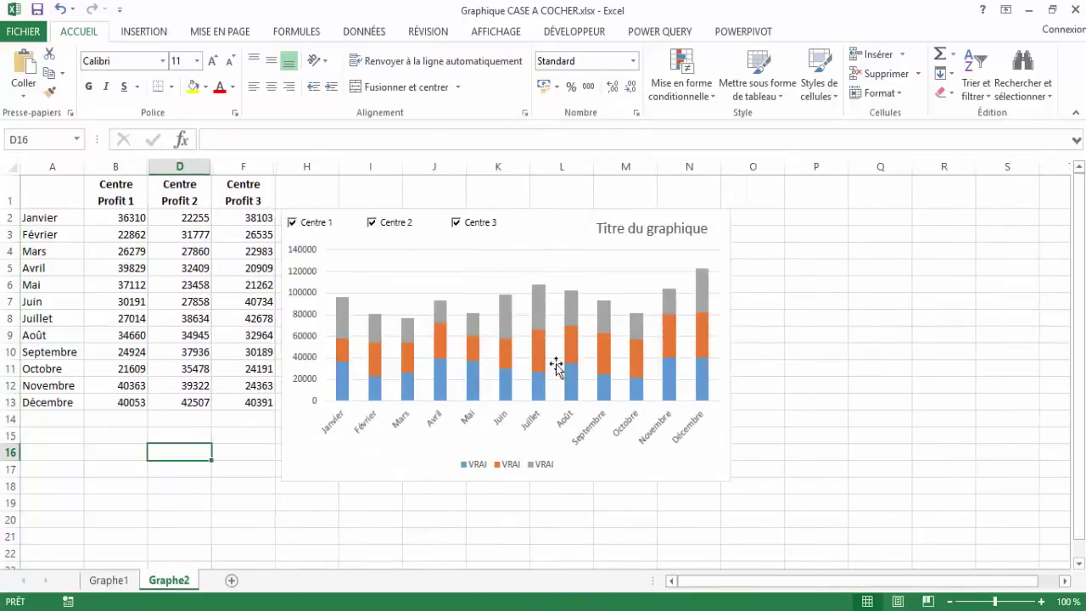
mouse_move(558, 212)
mouse_down()
mouse_move(628, 196)
mouse_move(631, 182)
mouse_up()
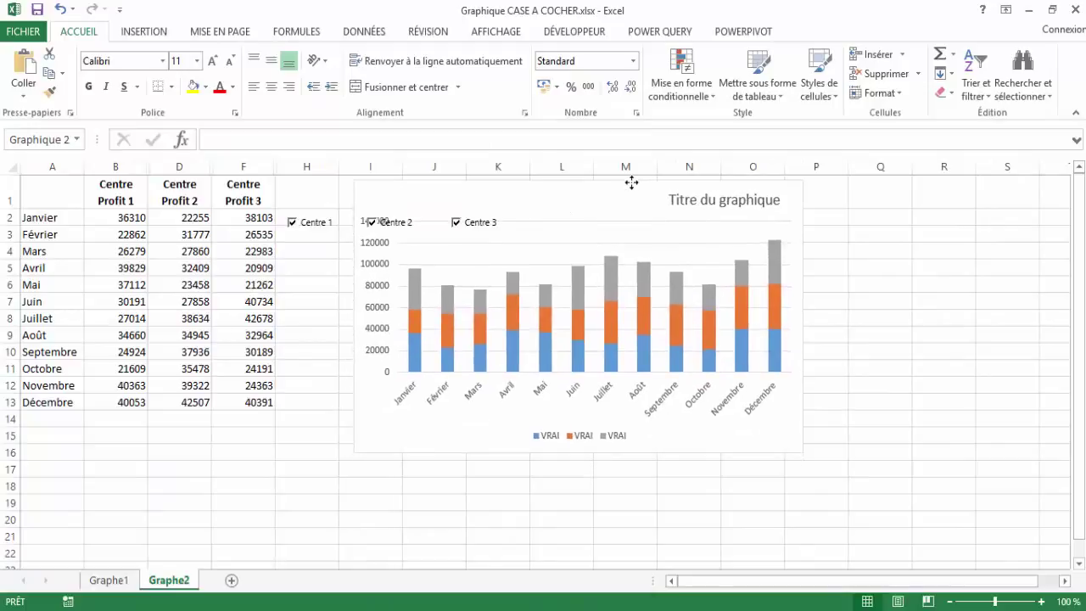
Step: Move the Centre 1, 2 and 3 checkboxes together onto the chart's top edge
right_click(490, 235)
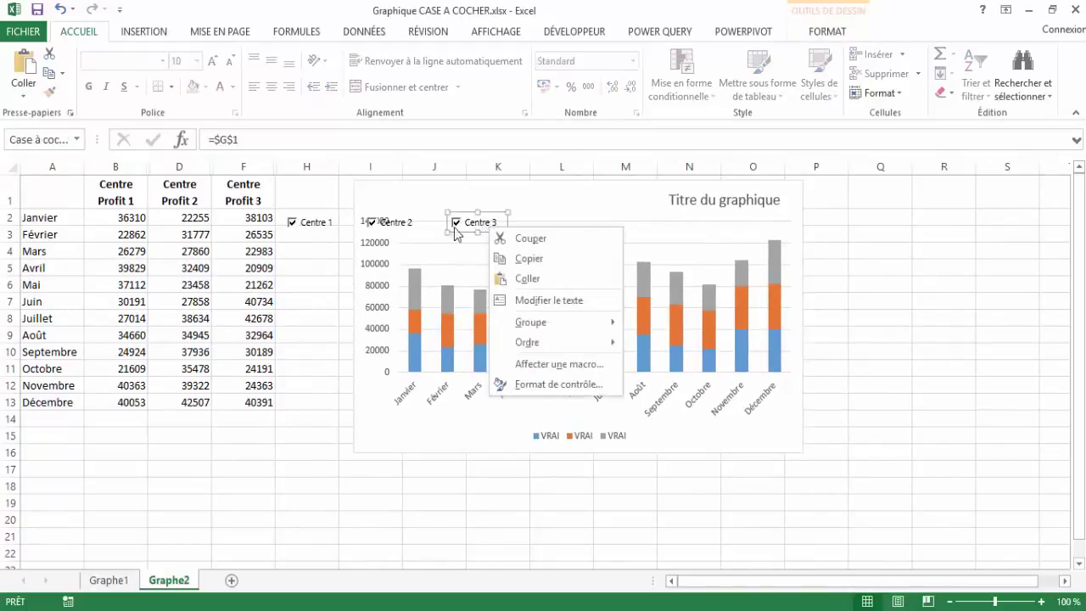
ctrl+click(393, 223)
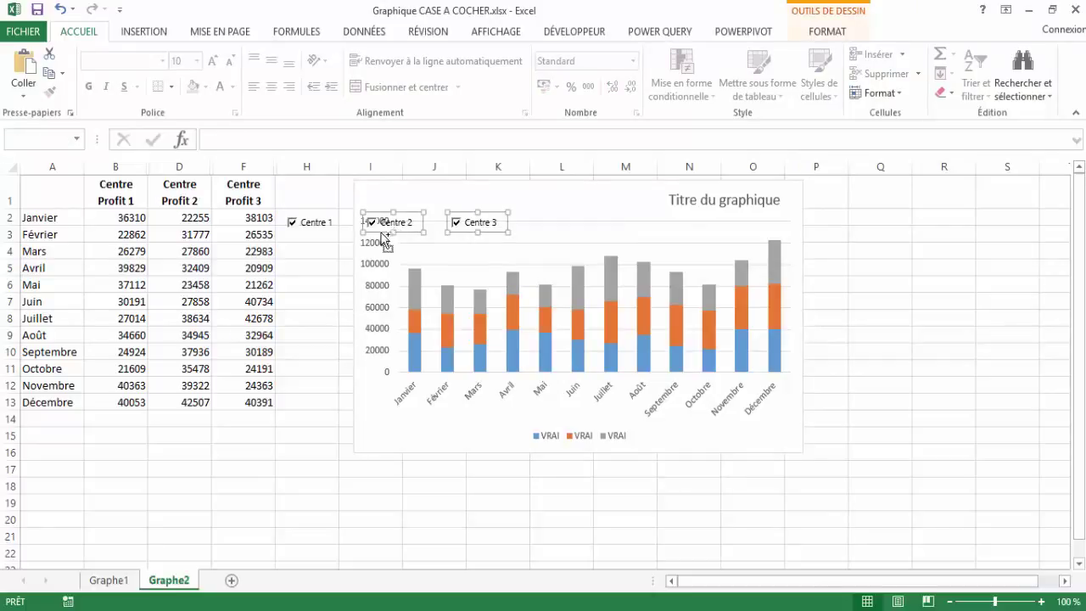
ctrl+click(311, 224)
drag(318, 212, 395, 183)
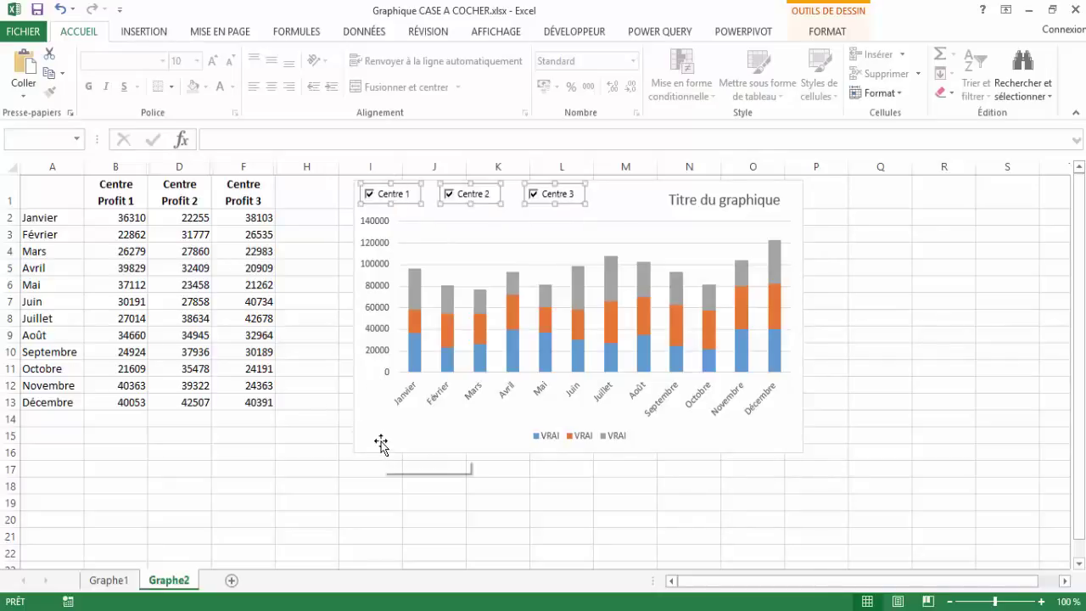
Step: Enlarge the chart downward and to the left from its corner handle
click(381, 443)
drag(352, 454, 284, 502)
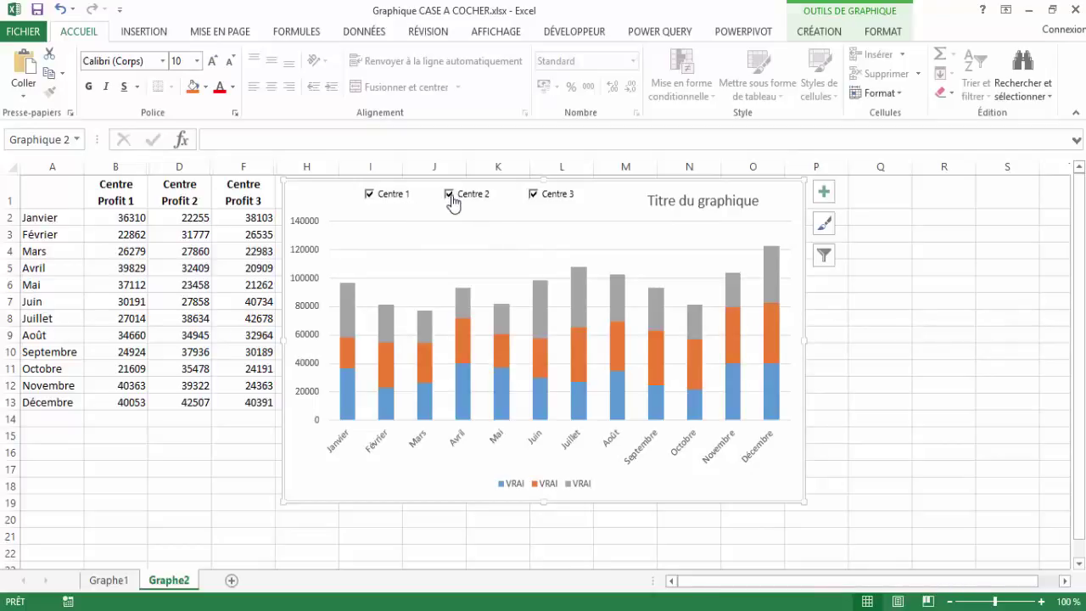
click(832, 35)
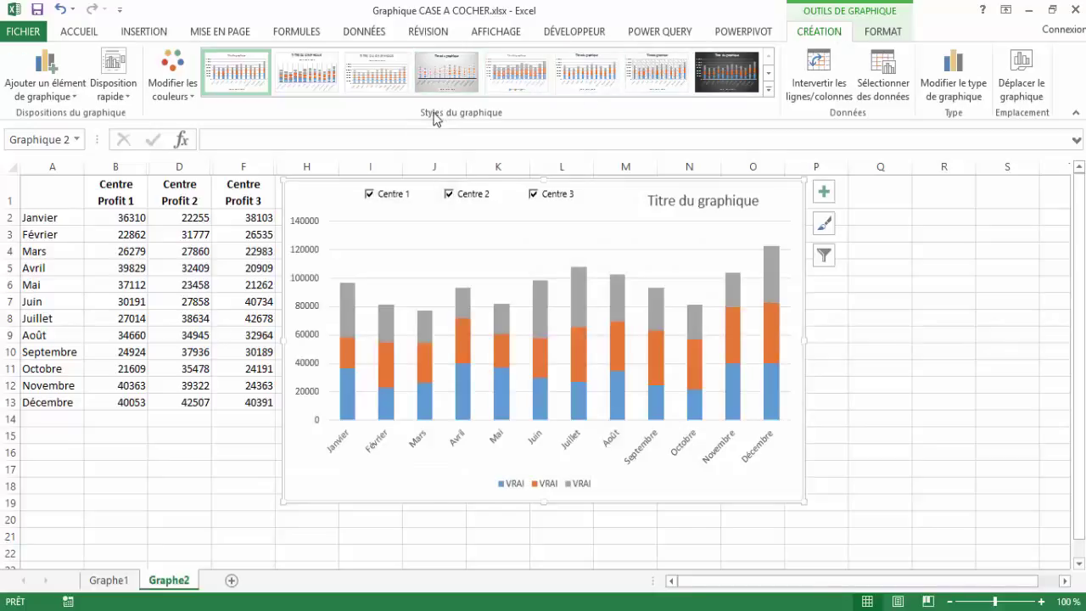
Step: Apply gradient chart style 4 with data labels, delete the legend, and untick Centre 2 and Centre 3
click(443, 71)
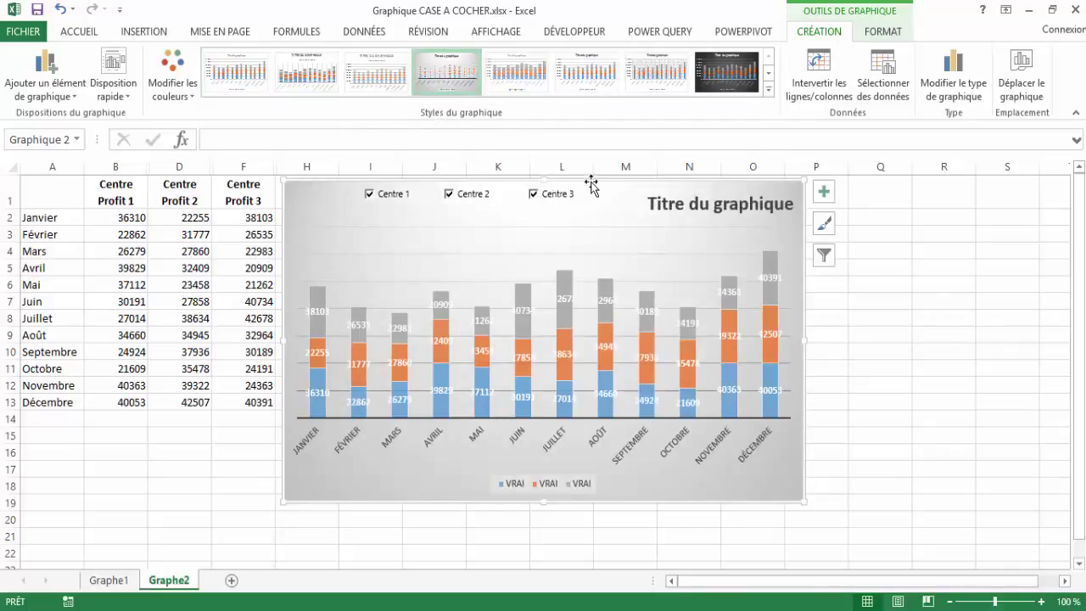
drag(595, 180, 642, 179)
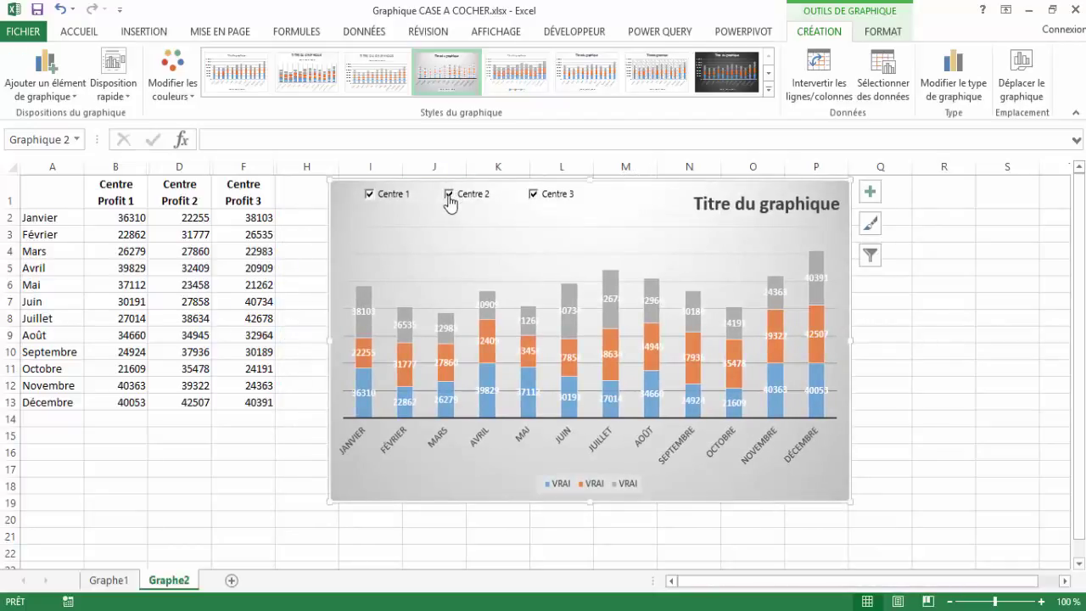
click(448, 195)
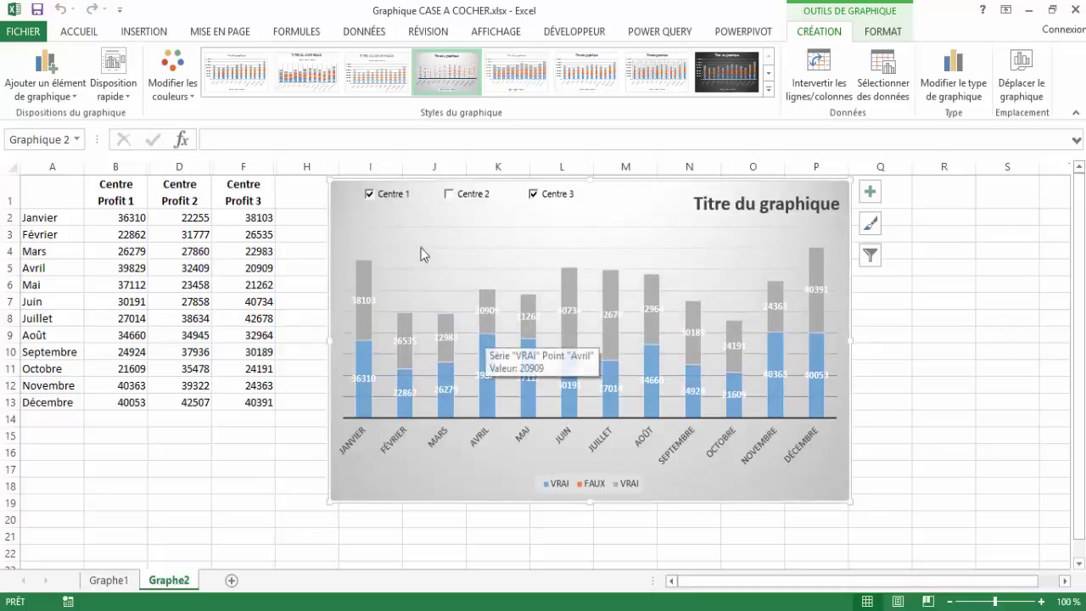
click(590, 490)
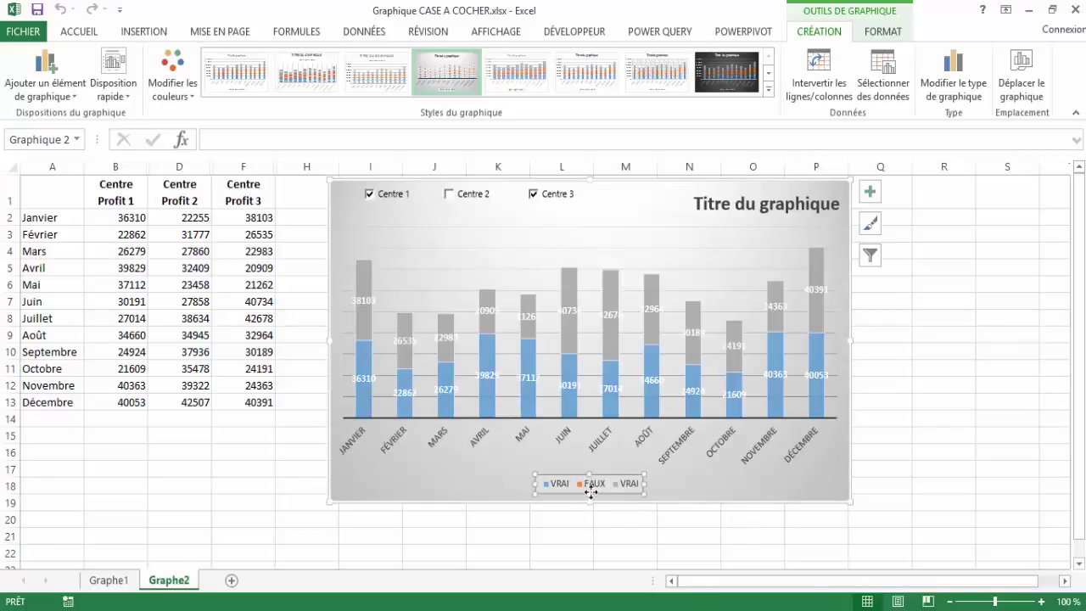
key(Delete)
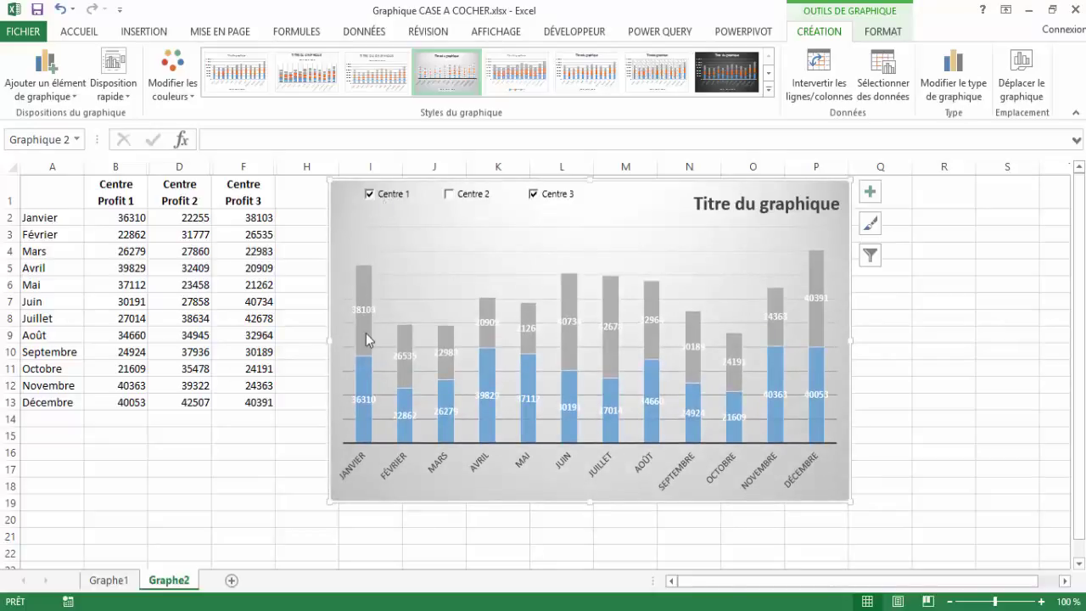
mouse_move(365, 333)
click(533, 197)
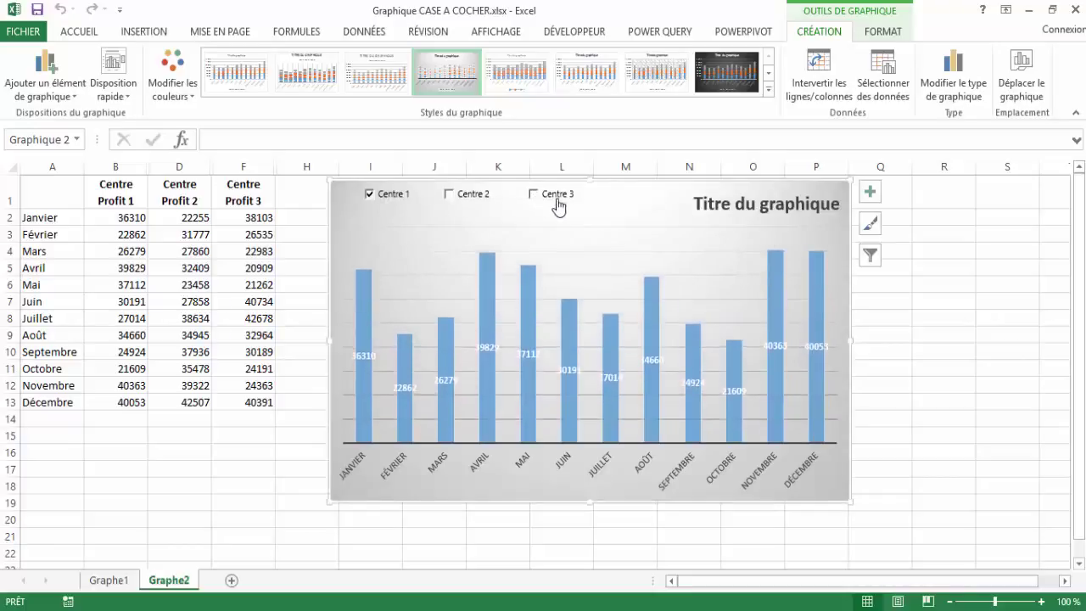
Step: Fill the Centre 1 checkbox with turquoise at about 60% transparency
right_click(389, 200)
click(433, 353)
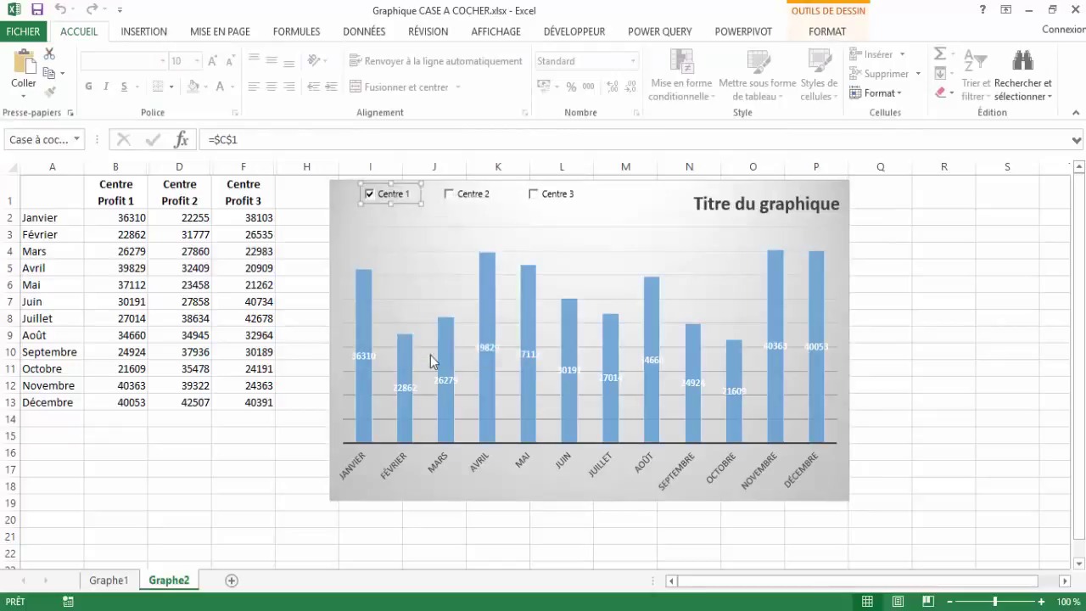
click(547, 112)
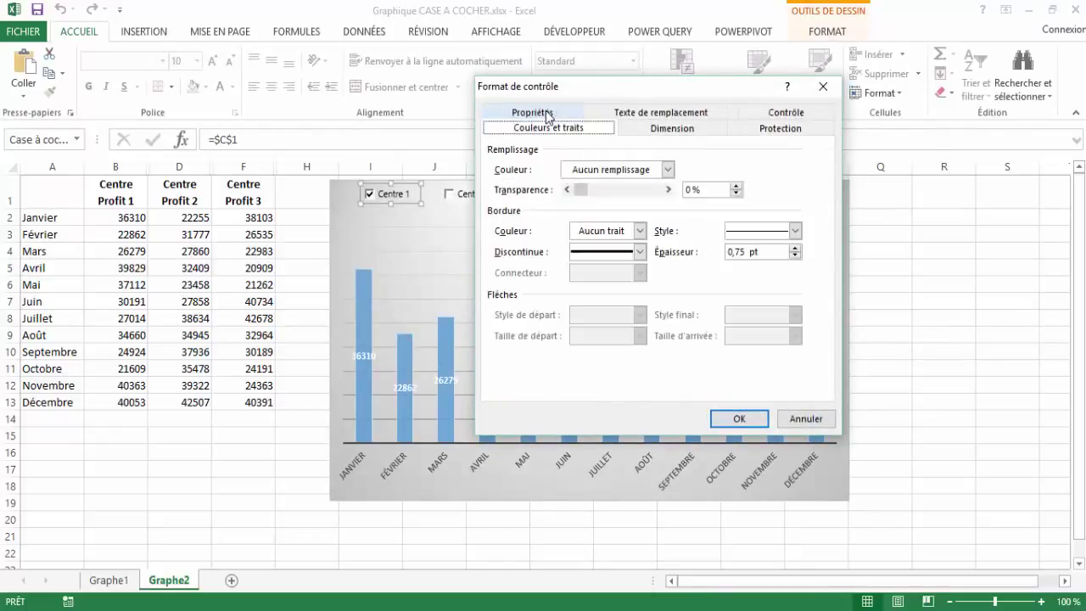
click(669, 170)
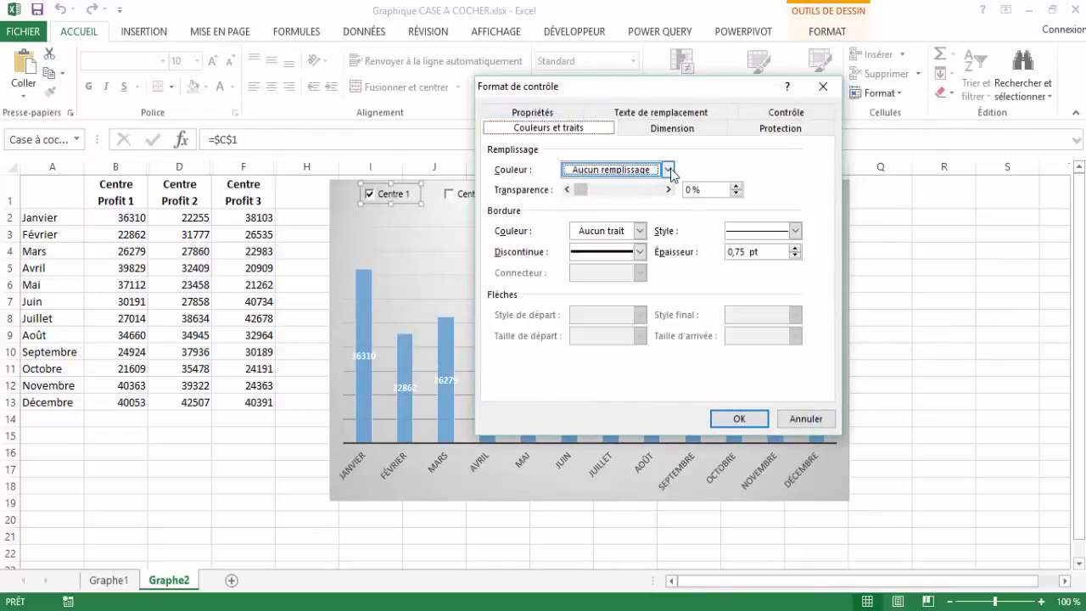
click(668, 170)
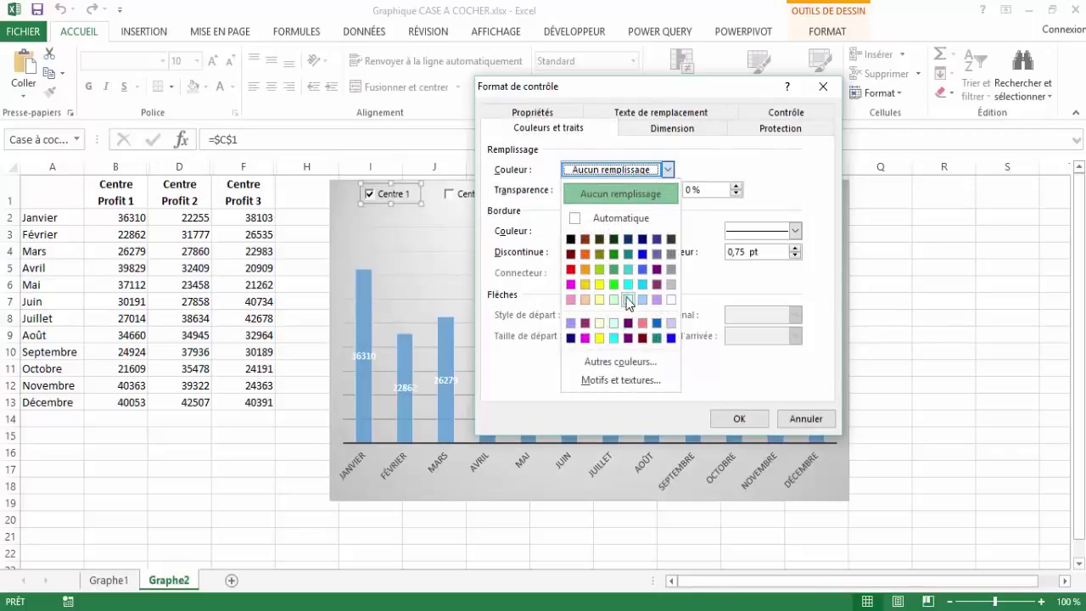
click(627, 269)
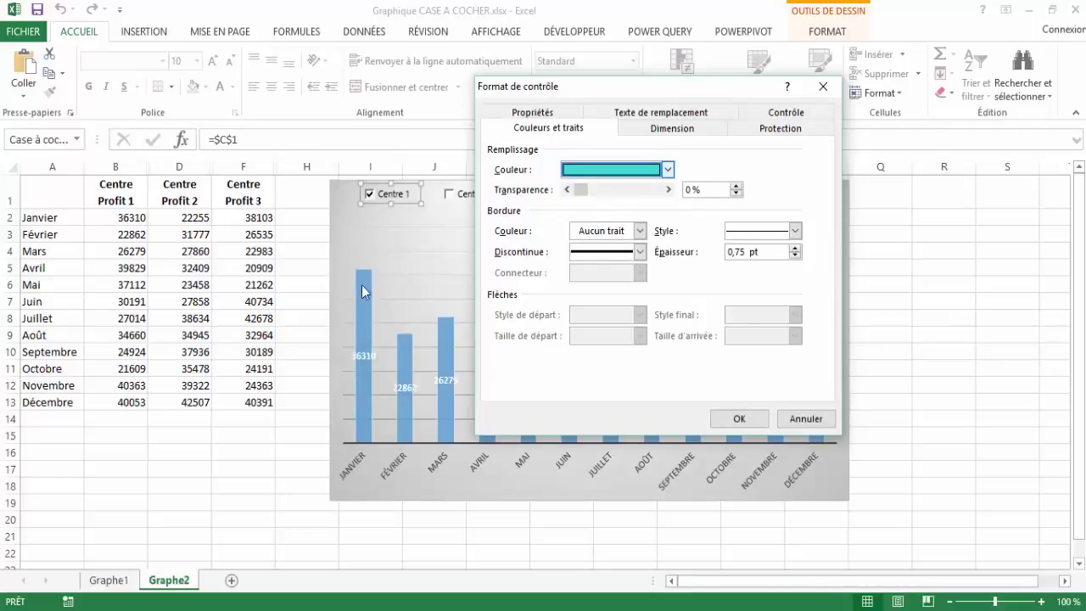
drag(581, 190, 625, 190)
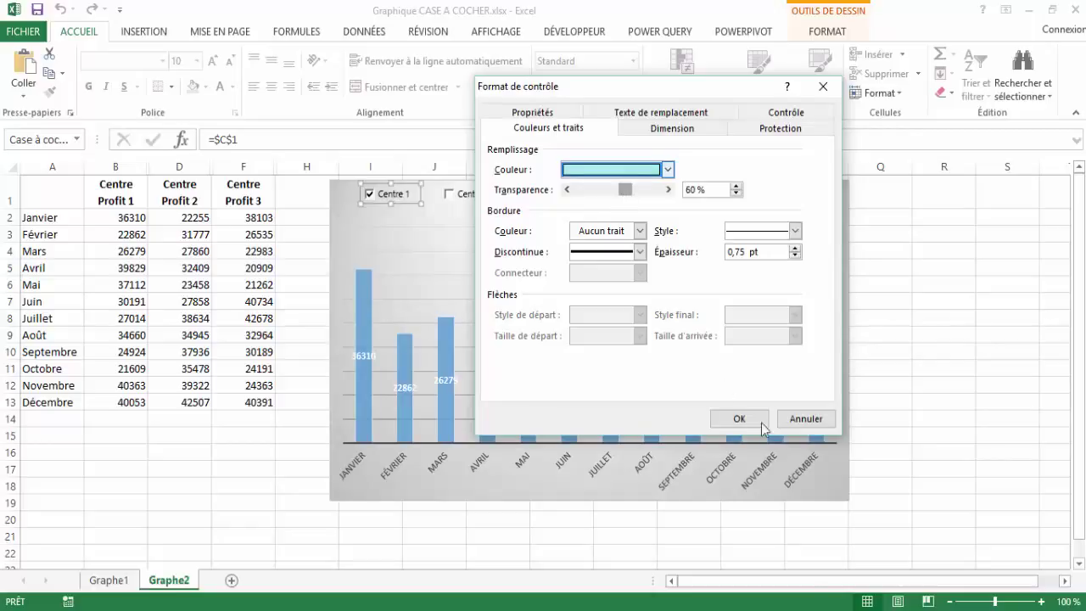
click(735, 419)
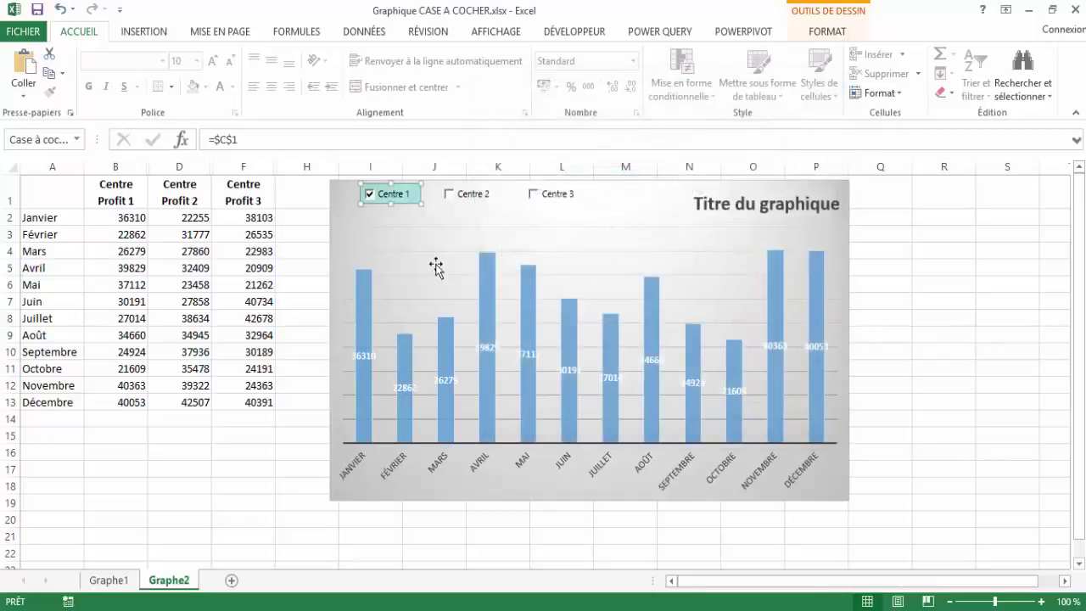
click(403, 233)
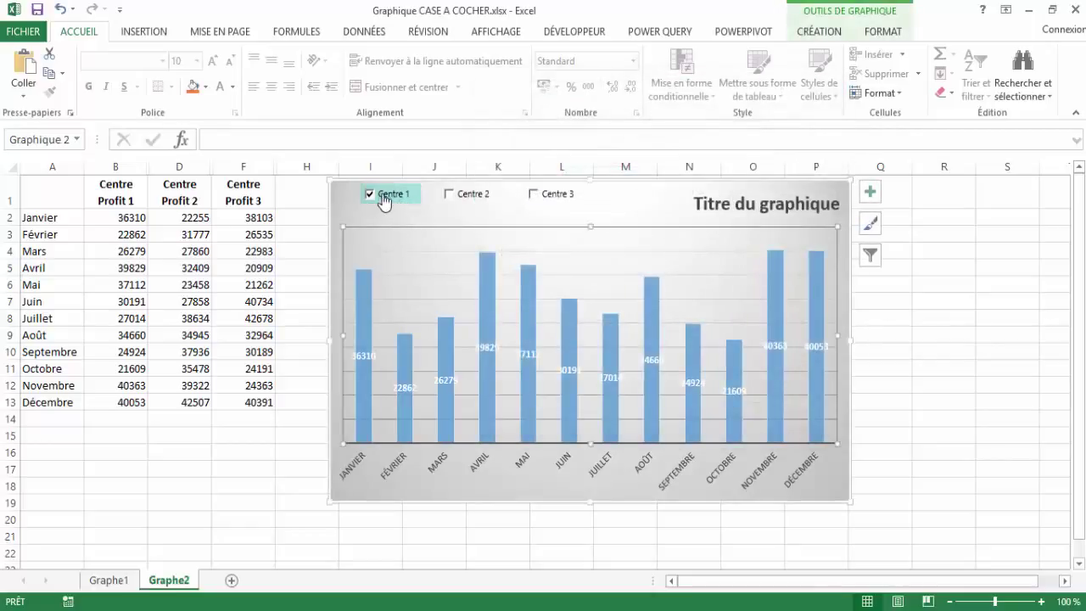
Step: Tick Centre 2 and give its checkbox an orange fill at 42% transparency
mouse_move(359, 331)
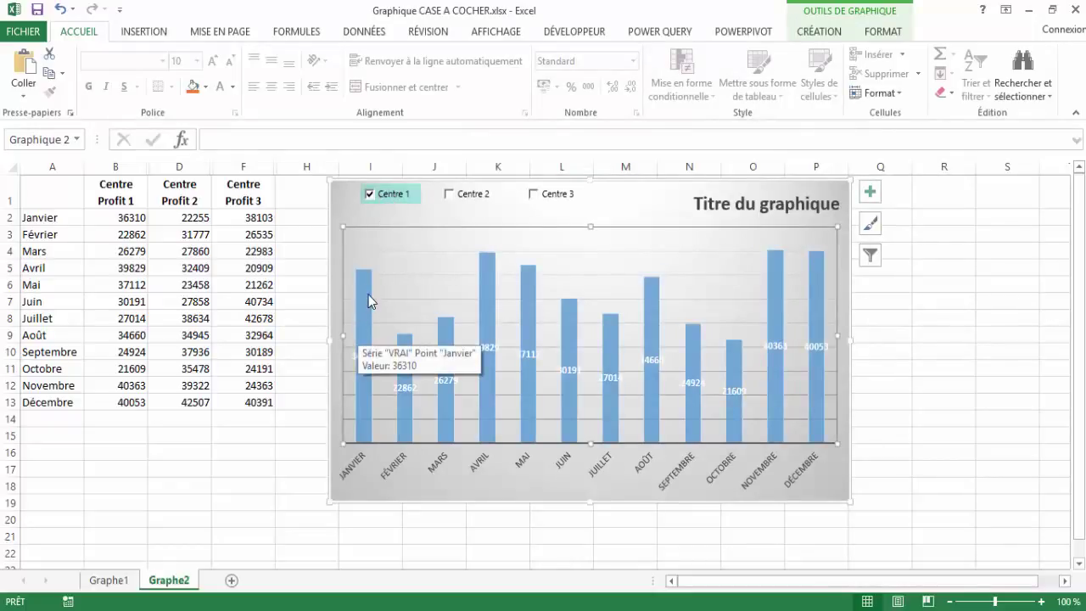
click(451, 198)
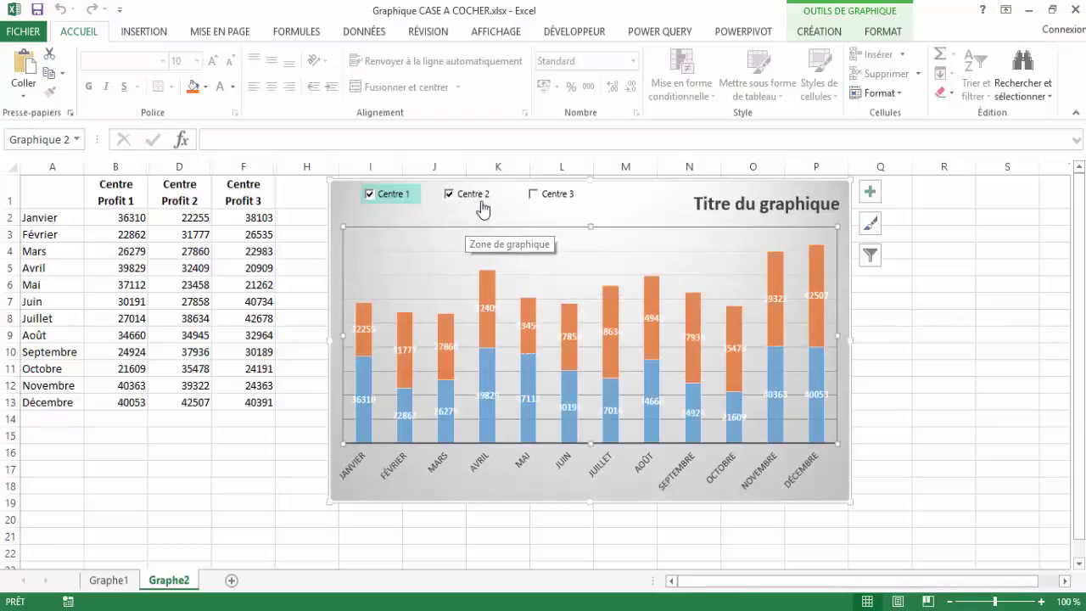
right_click(482, 200)
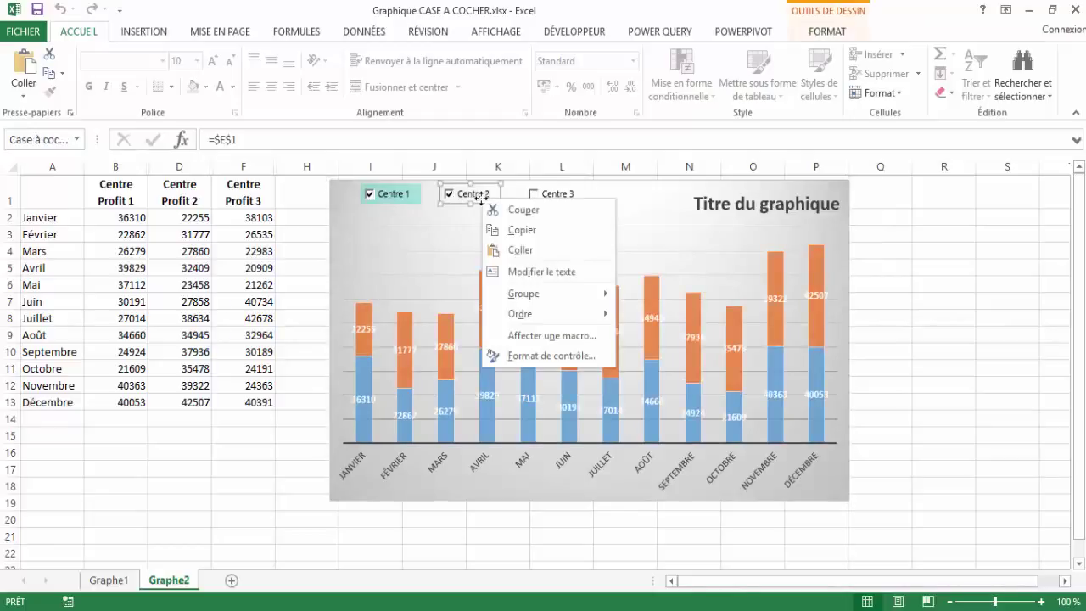
click(515, 357)
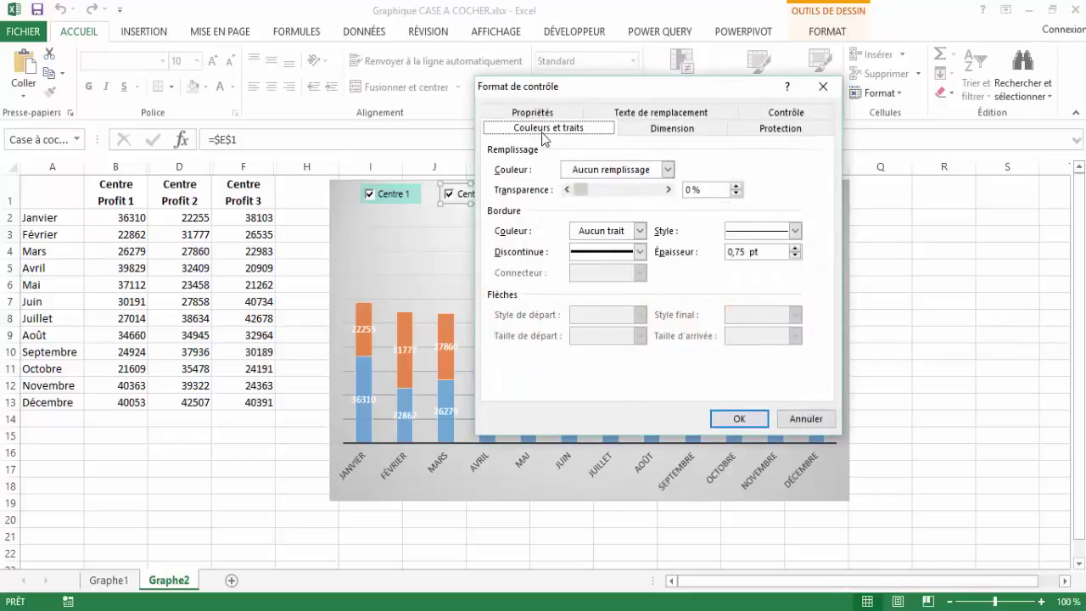
click(668, 169)
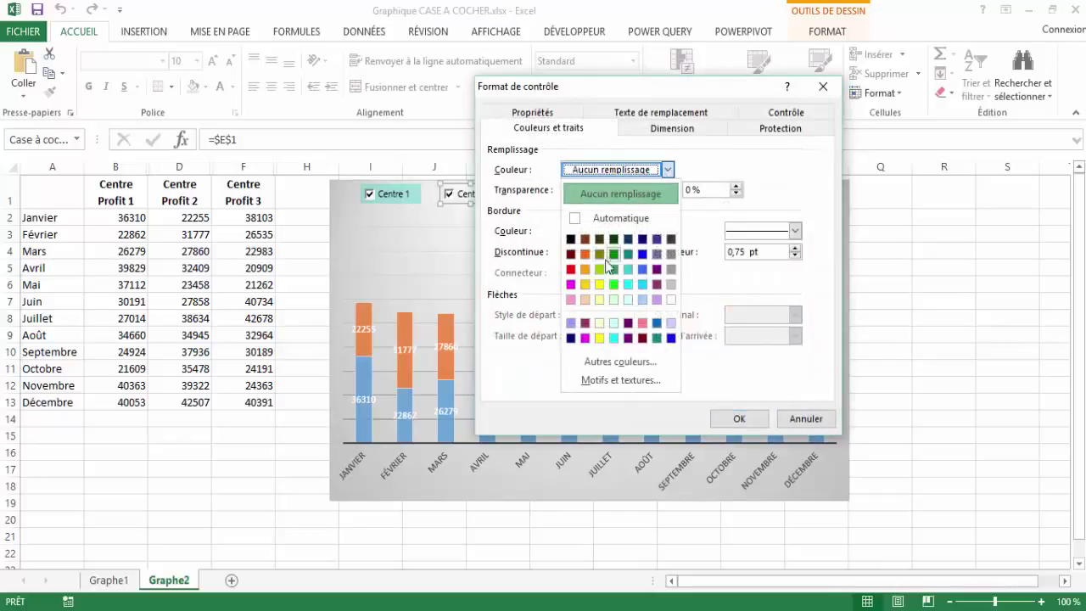
click(585, 270)
drag(591, 196, 623, 197)
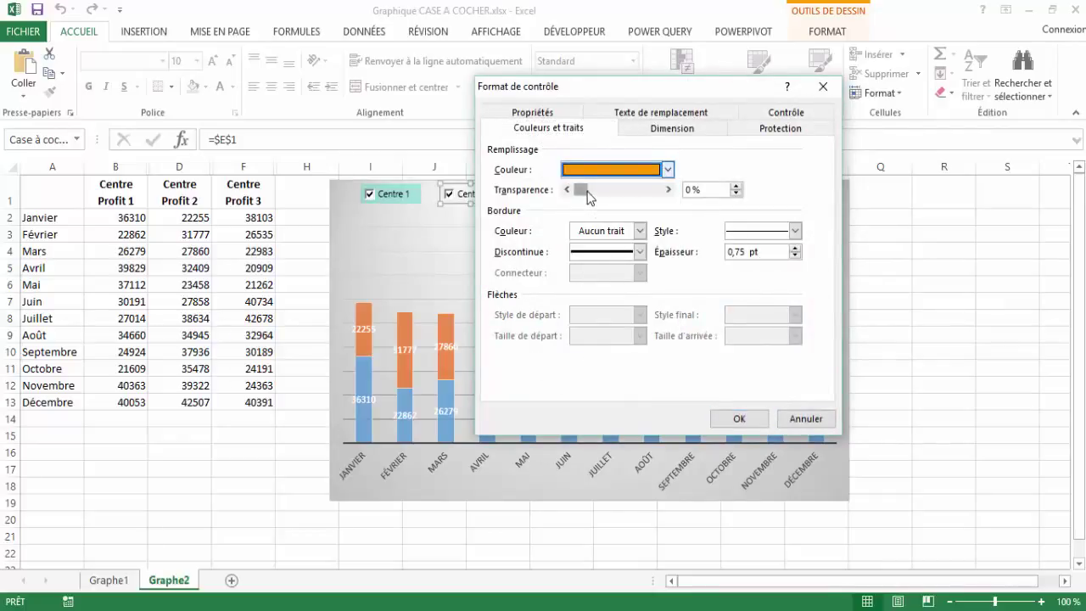
click(734, 416)
Step: Tick Centre 3 so all three series stack on the chart again
click(553, 227)
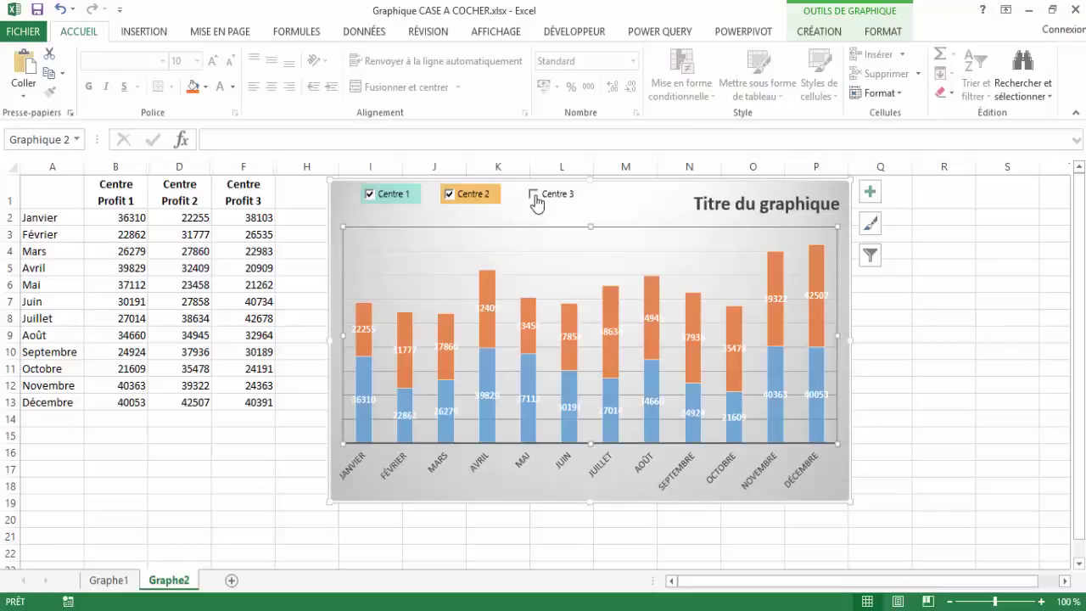
click(534, 195)
click(230, 459)
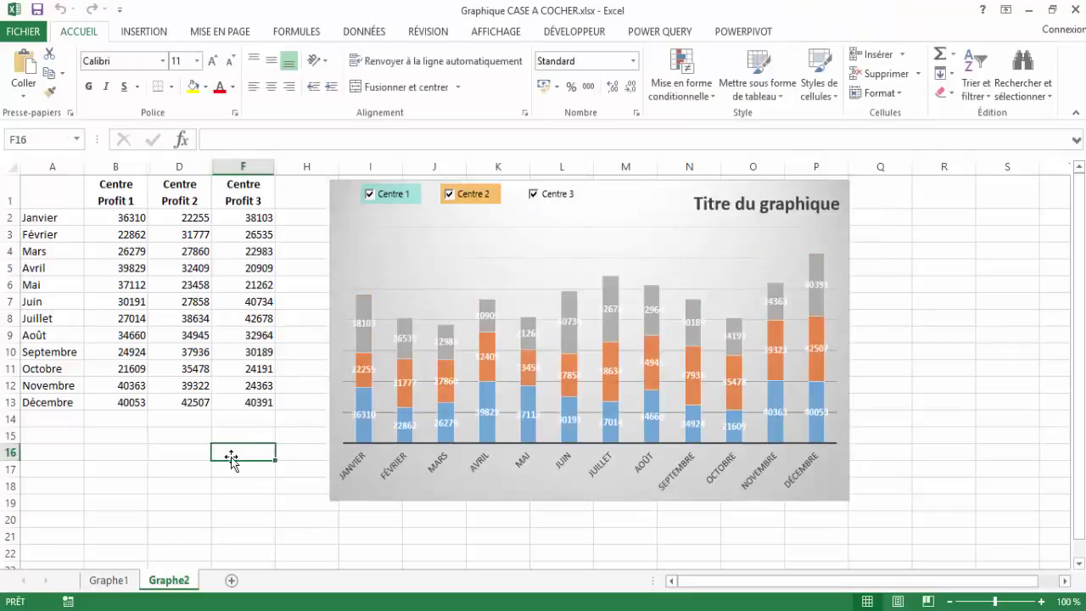